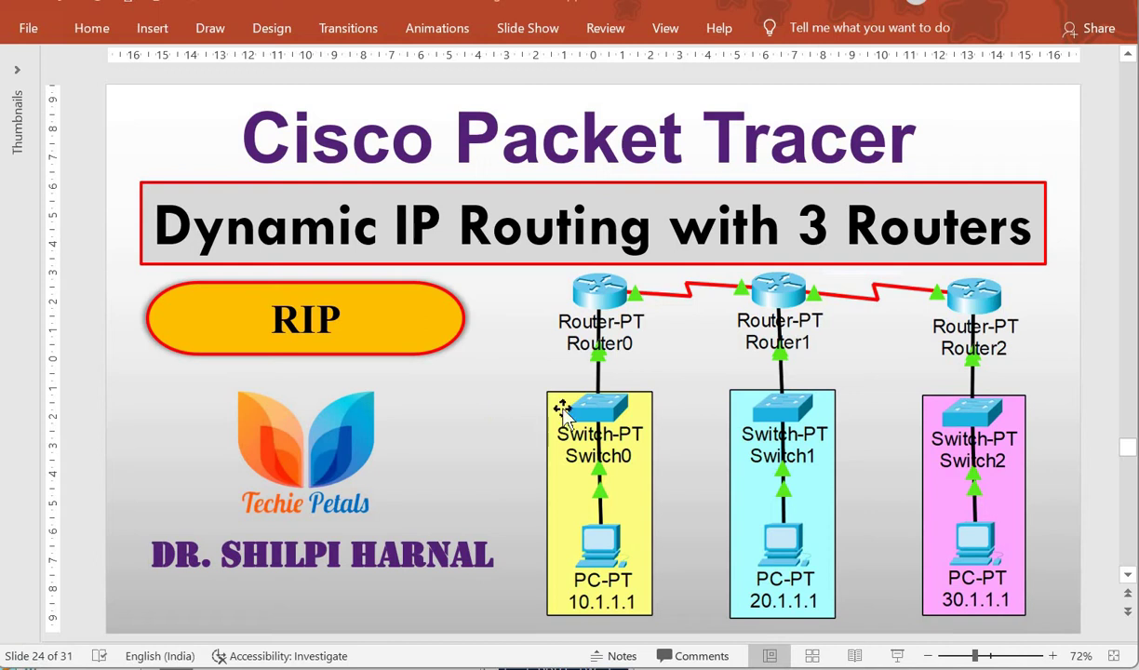
On slide 25, sketch two extra computers by hand, one linked to Switch0 and one linked to Router0
{"action": "scroll", "coordinate": [562, 410], "scroll_direction": "down", "scroll_amount": 1}
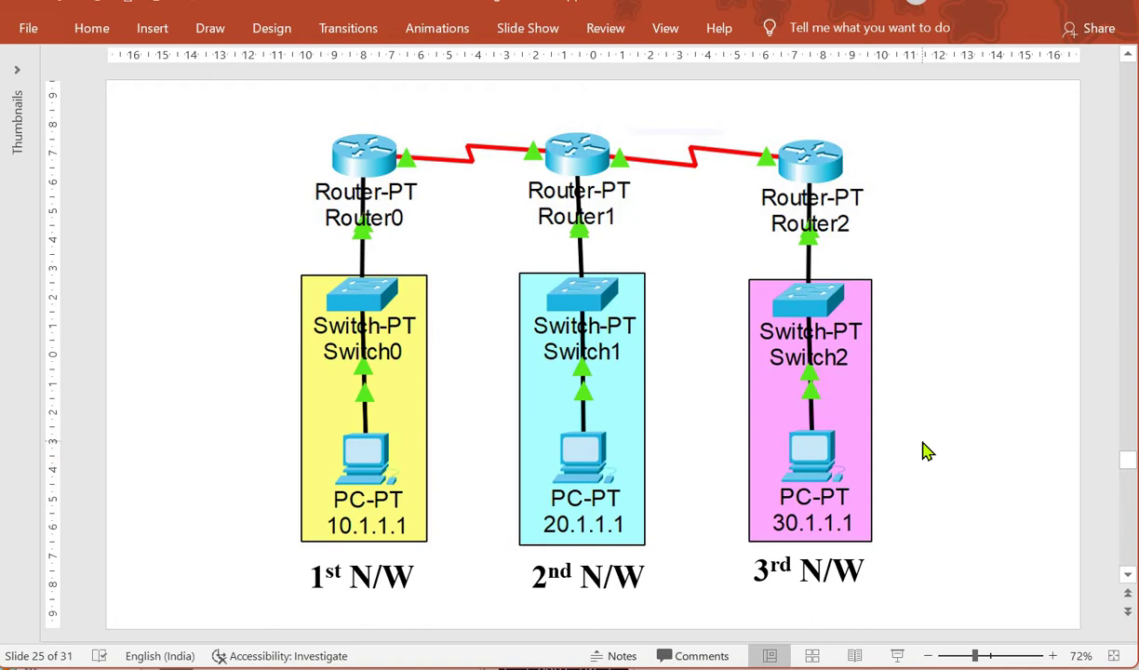
{"action": "mouse_move", "coordinate": [354, 300]}
{"action": "left_mouse_down"}
{"action": "mouse_move", "coordinate": [274, 416]}
{"action": "mouse_move", "coordinate": [309, 406]}
{"action": "mouse_move", "coordinate": [279, 468]}
{"action": "mouse_move", "coordinate": [270, 460]}
{"action": "mouse_move", "coordinate": [239, 500]}
{"action": "left_mouse_up"}
{"action": "mouse_move", "coordinate": [310, 468]}
{"action": "left_mouse_down"}
{"action": "mouse_move", "coordinate": [318, 490]}
{"action": "mouse_move", "coordinate": [239, 497]}
{"action": "left_mouse_up"}
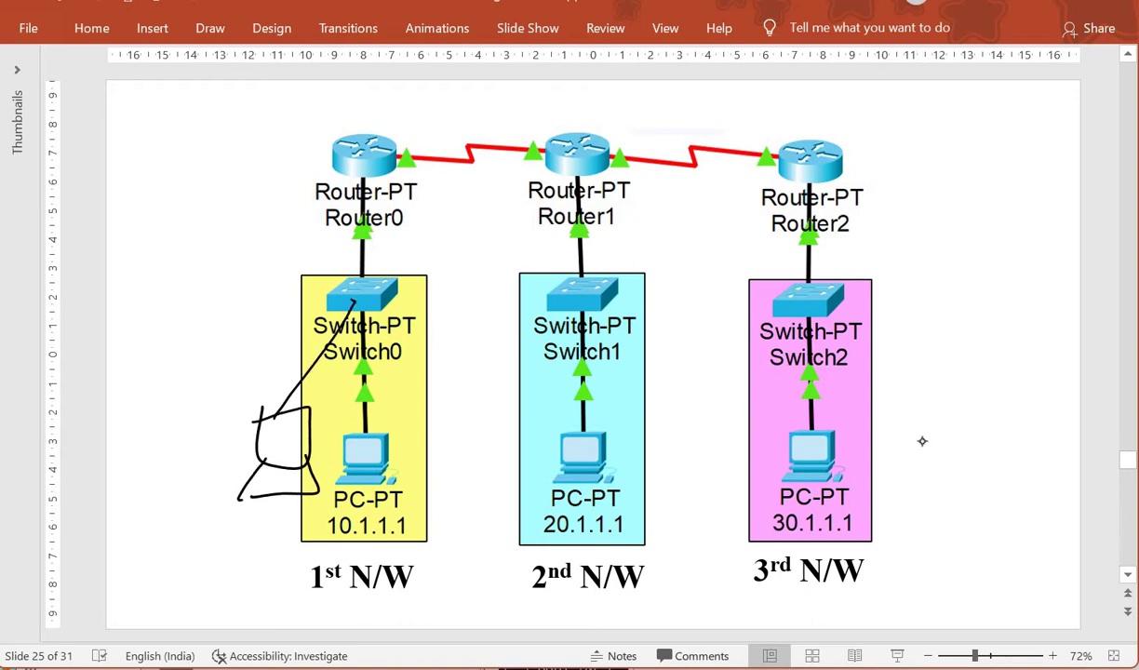
{"action": "mouse_move", "coordinate": [333, 153]}
{"action": "left_mouse_down"}
{"action": "mouse_move", "coordinate": [216, 277]}
{"action": "mouse_move", "coordinate": [267, 344]}
{"action": "left_mouse_up"}
{"action": "left_click_drag", "start_coordinate": [186, 277], "coordinate": [268, 344]}
{"action": "left_click_drag", "start_coordinate": [183, 346], "coordinate": [155, 398]}
{"action": "mouse_move", "coordinate": [249, 348]}
{"action": "left_mouse_down"}
{"action": "mouse_move", "coordinate": [273, 379]}
{"action": "mouse_move", "coordinate": [152, 400]}
{"action": "left_mouse_up"}
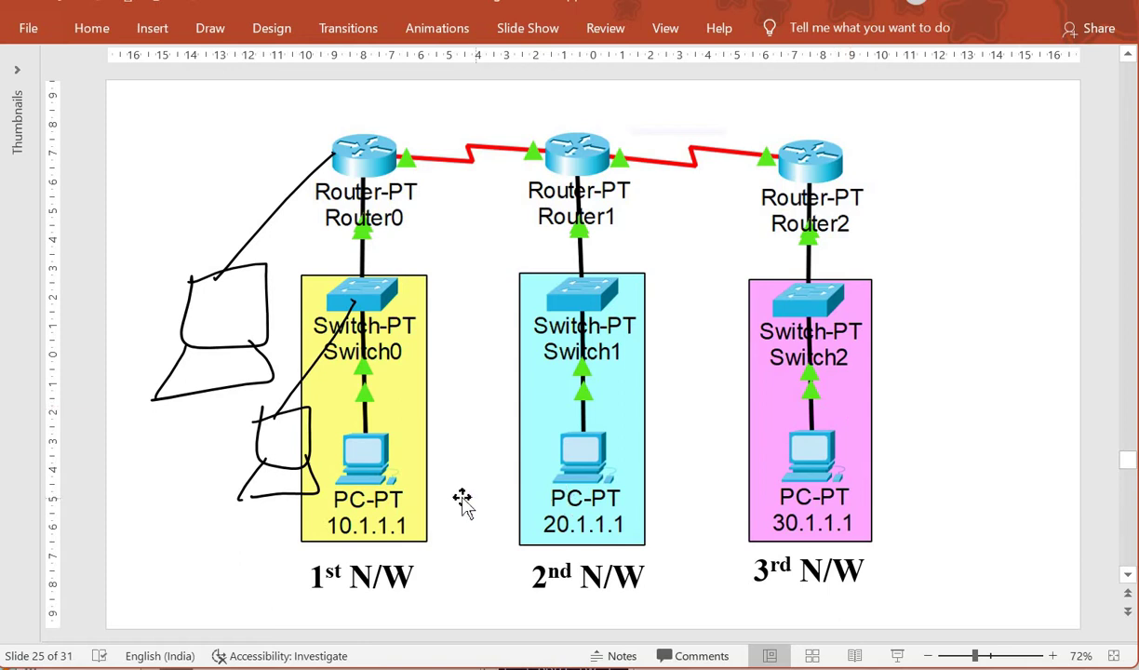
Mark the three PC networks with pen strokes and advance through the slides outlining the 4th and 5th networks between the routers
{"action": "left_click_drag", "start_coordinate": [400, 407], "coordinate": [472, 377]}
{"action": "left_click_drag", "start_coordinate": [621, 393], "coordinate": [696, 371]}
{"action": "left_click_drag", "start_coordinate": [835, 392], "coordinate": [937, 368]}
{"action": "scroll", "coordinate": [462, 497], "scroll_direction": "down", "scroll_amount": 1}
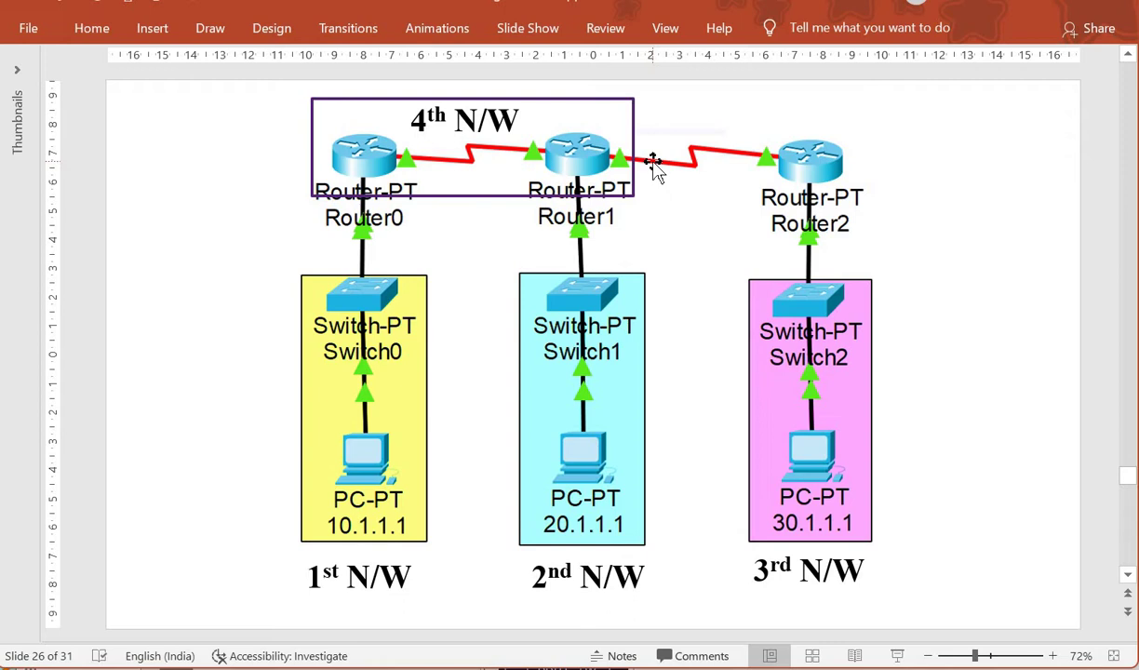
{"action": "scroll", "coordinate": [654, 165], "scroll_direction": "down", "scroll_amount": 1}
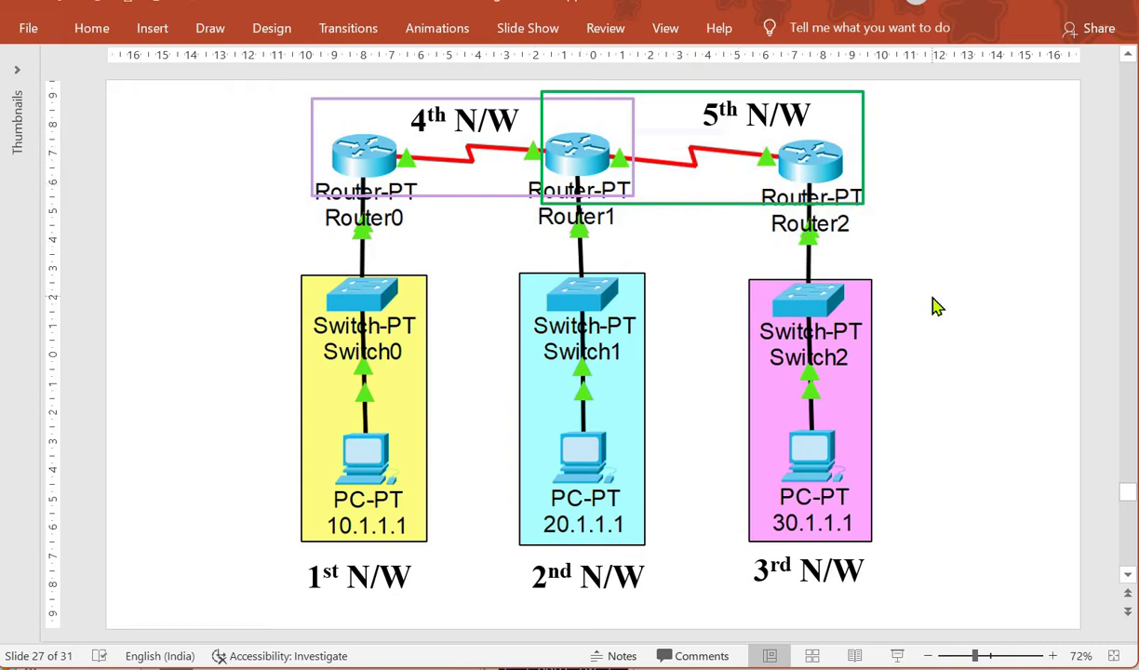
On slide 28, handwrite 10.0.0.0 (underlined), 20.0.0.0 and 30.0.0.0 beneath the three PC networks
{"action": "scroll", "coordinate": [936, 307], "scroll_direction": "down", "scroll_amount": 1}
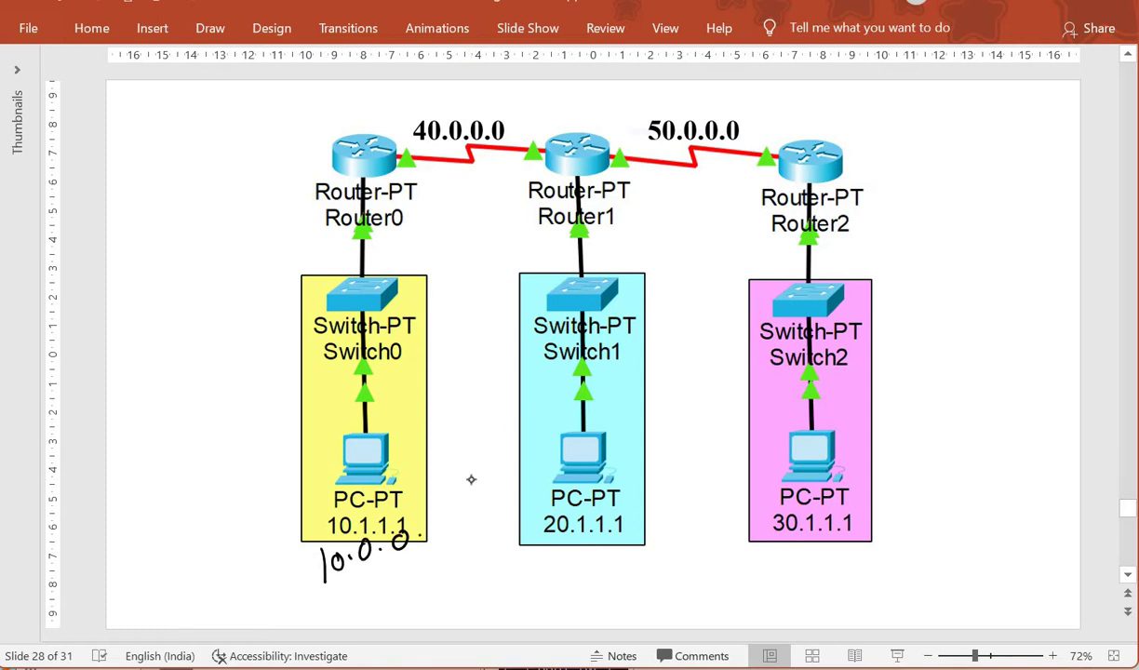
{"action": "left_click_drag", "start_coordinate": [330, 596], "coordinate": [463, 549]}
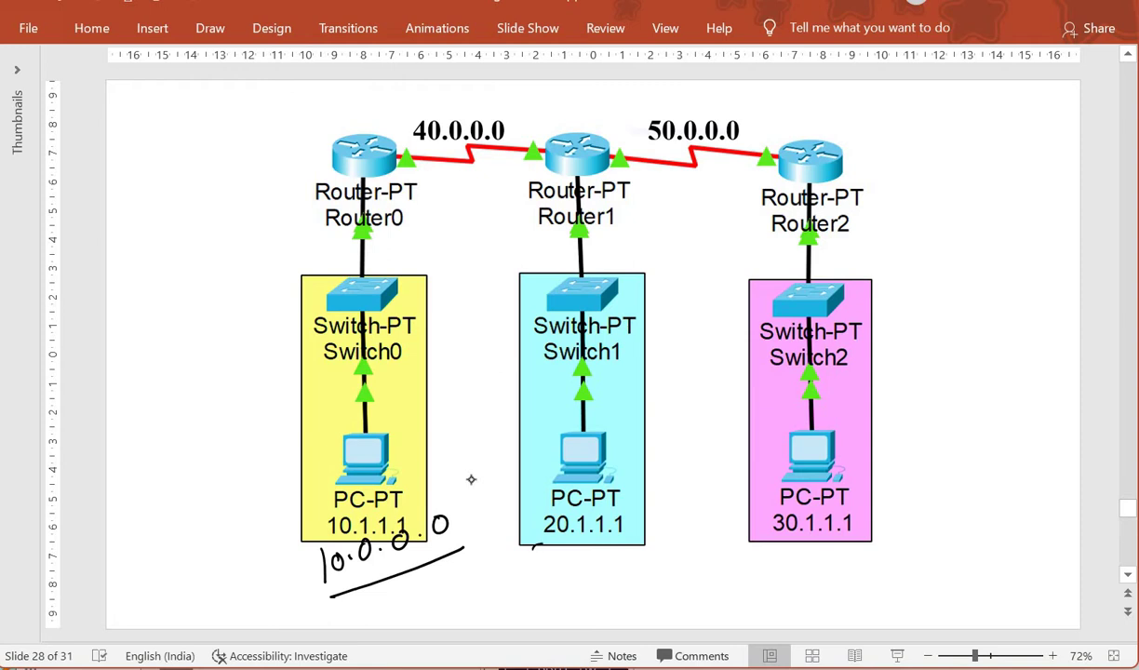
{"action": "left_click", "coordinate": [590, 562]}
{"action": "left_click_drag", "start_coordinate": [607, 545], "coordinate": [627, 547]}
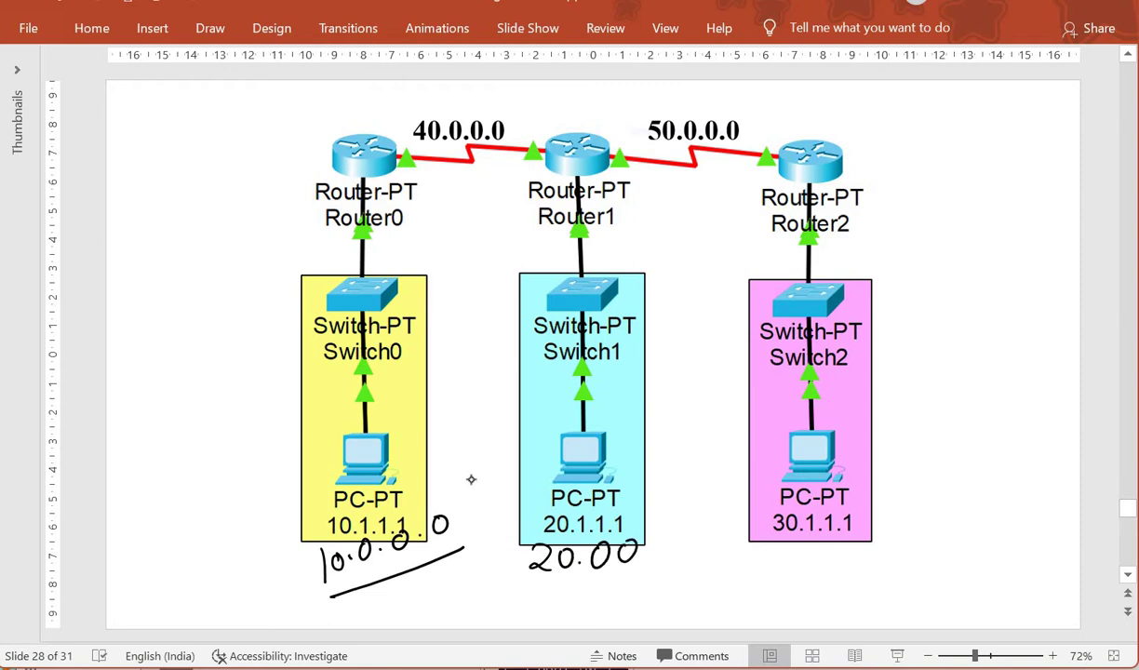
{"action": "mouse_move", "coordinate": [768, 549]}
{"action": "left_mouse_down"}
{"action": "mouse_move", "coordinate": [765, 568]}
{"action": "mouse_move", "coordinate": [811, 551]}
{"action": "left_mouse_up"}
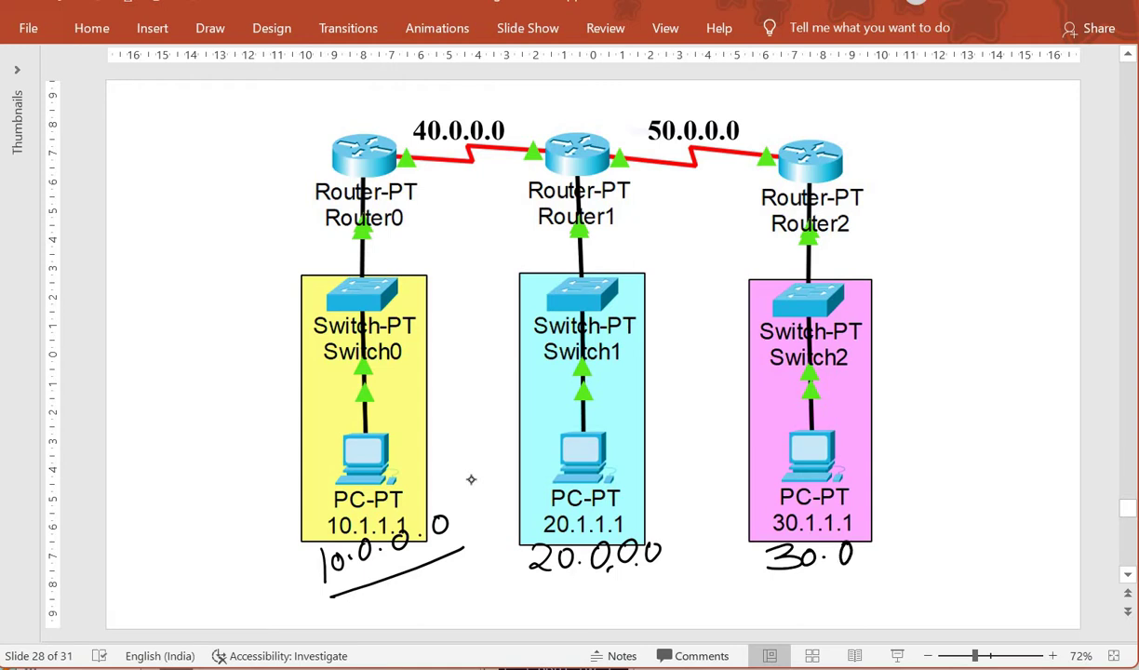
{"action": "left_click_drag", "start_coordinate": [908, 538], "coordinate": [904, 540]}
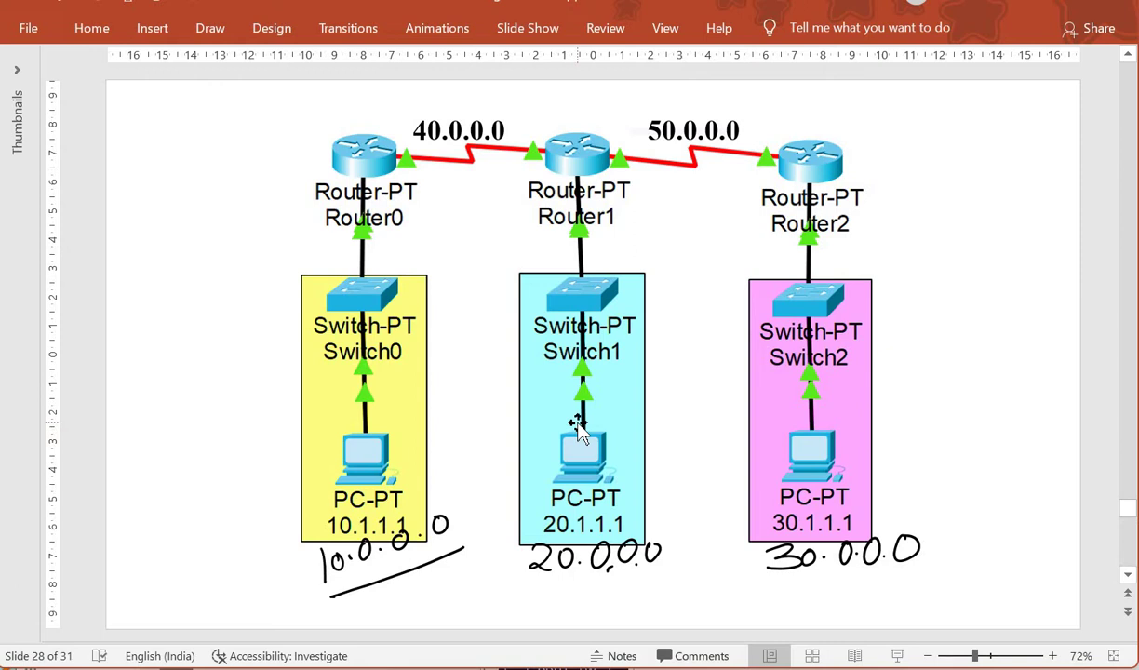
Handwrite circled labels 10, 20 and 30 beside the yellow, cyan and pink networks
{"action": "mouse_move", "coordinate": [244, 381]}
{"action": "left_mouse_down"}
{"action": "mouse_move", "coordinate": [245, 433]}
{"action": "mouse_move", "coordinate": [262, 409]}
{"action": "left_mouse_up"}
{"action": "left_click_drag", "start_coordinate": [257, 342], "coordinate": [244, 464]}
{"action": "mouse_move", "coordinate": [470, 377]}
{"action": "left_mouse_down"}
{"action": "mouse_move", "coordinate": [496, 397]}
{"action": "mouse_move", "coordinate": [513, 372]}
{"action": "left_mouse_up"}
{"action": "mouse_move", "coordinate": [521, 349]}
{"action": "left_mouse_down"}
{"action": "mouse_move", "coordinate": [470, 409]}
{"action": "mouse_move", "coordinate": [521, 344]}
{"action": "left_mouse_up"}
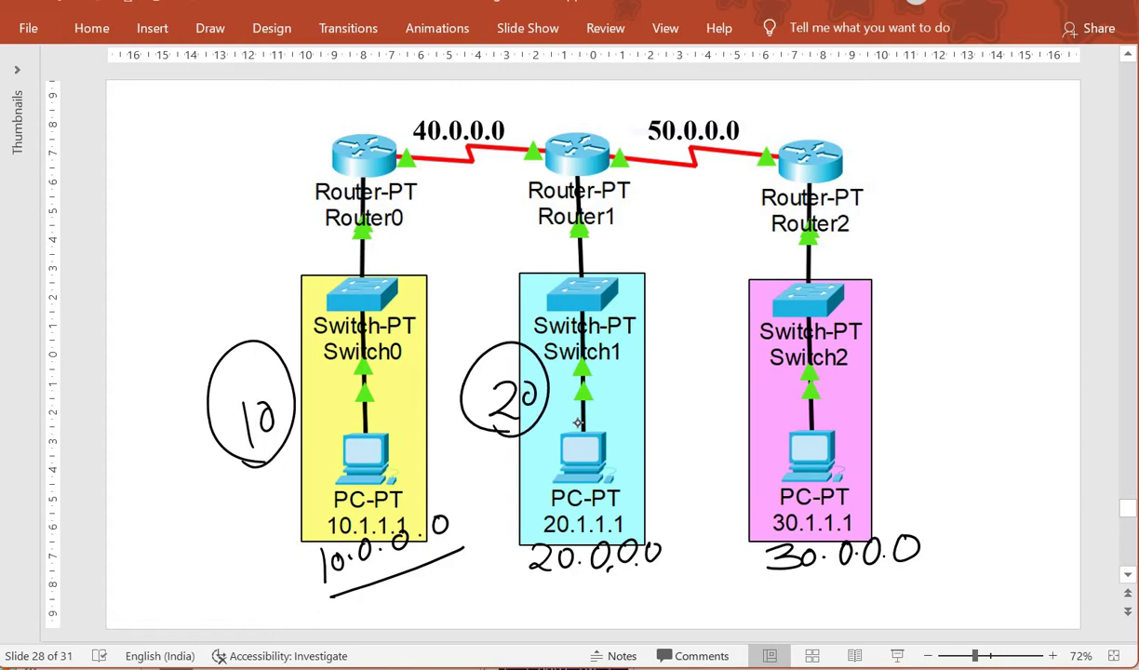
{"action": "mouse_move", "coordinate": [864, 371]}
{"action": "left_mouse_down"}
{"action": "mouse_move", "coordinate": [891, 396]}
{"action": "mouse_move", "coordinate": [865, 420]}
{"action": "left_mouse_up"}
{"action": "left_click_drag", "start_coordinate": [898, 370], "coordinate": [892, 431]}
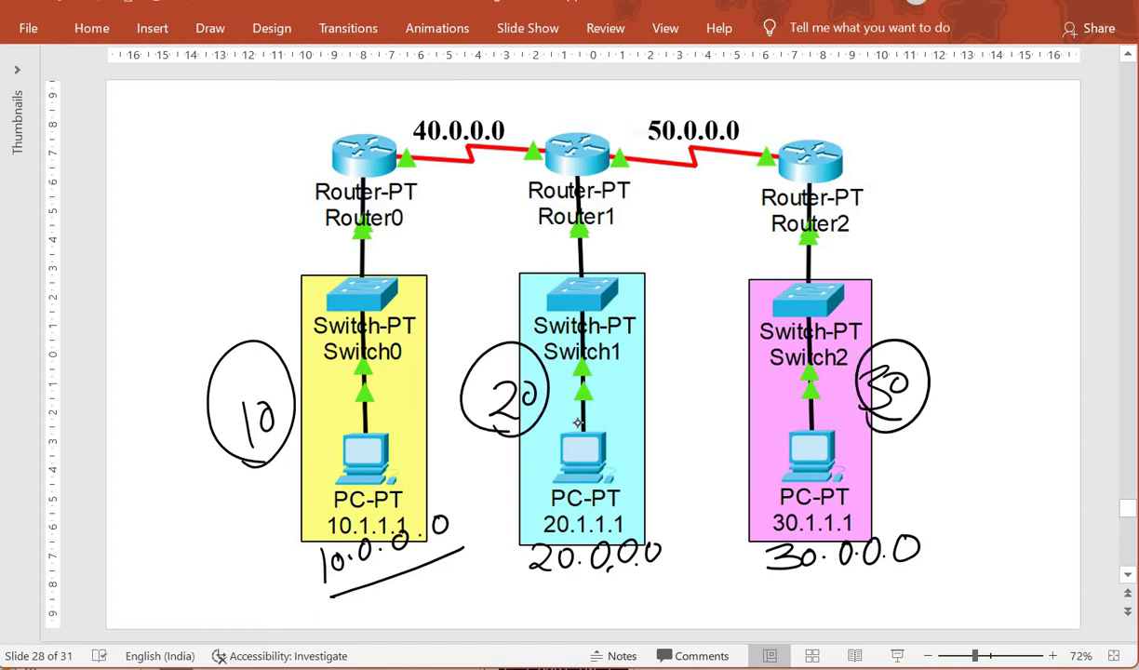
Handwrite circled labels 40 and 50 beneath the router-to-router links and the subnet mask 255.0.0.0 beside Router2
{"action": "left_click_drag", "start_coordinate": [443, 166], "coordinate": [464, 186]}
{"action": "mouse_move", "coordinate": [458, 167]}
{"action": "left_mouse_down"}
{"action": "mouse_move", "coordinate": [460, 222]}
{"action": "mouse_move", "coordinate": [446, 153]}
{"action": "mouse_move", "coordinate": [492, 222]}
{"action": "left_mouse_up"}
{"action": "left_click_drag", "start_coordinate": [692, 173], "coordinate": [686, 201]}
{"action": "left_click_drag", "start_coordinate": [691, 172], "coordinate": [715, 182]}
{"action": "mouse_move", "coordinate": [707, 228]}
{"action": "left_mouse_down"}
{"action": "mouse_move", "coordinate": [673, 218]}
{"action": "mouse_move", "coordinate": [706, 231]}
{"action": "left_mouse_up"}
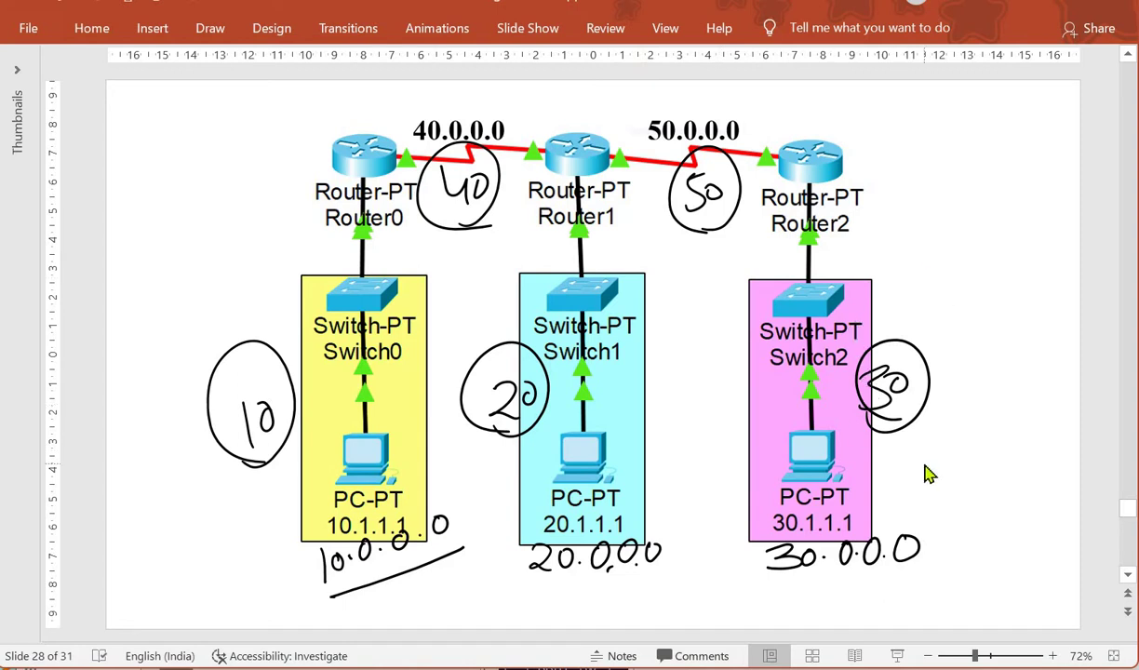
{"action": "left_click_drag", "start_coordinate": [869, 205], "coordinate": [896, 229]}
{"action": "left_click_drag", "start_coordinate": [915, 193], "coordinate": [918, 205]}
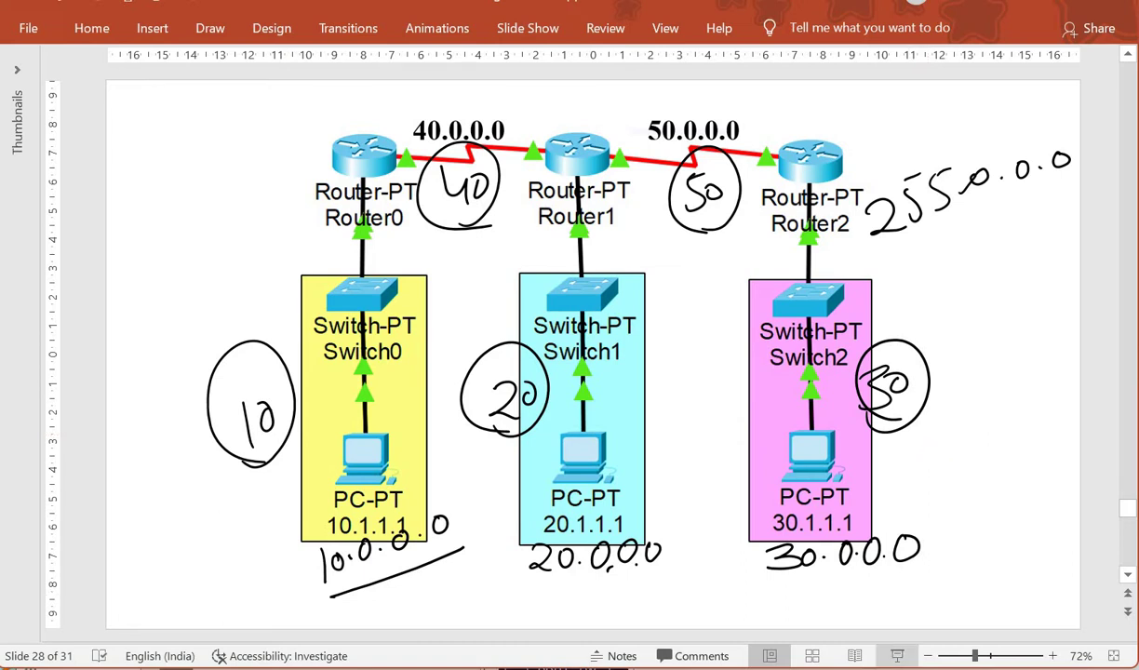
Switch to Cisco Packet Tracer and check the IPv4 address and default gateway of PC 10.1.1.1
{"action": "key", "text": "alt+Tab"}
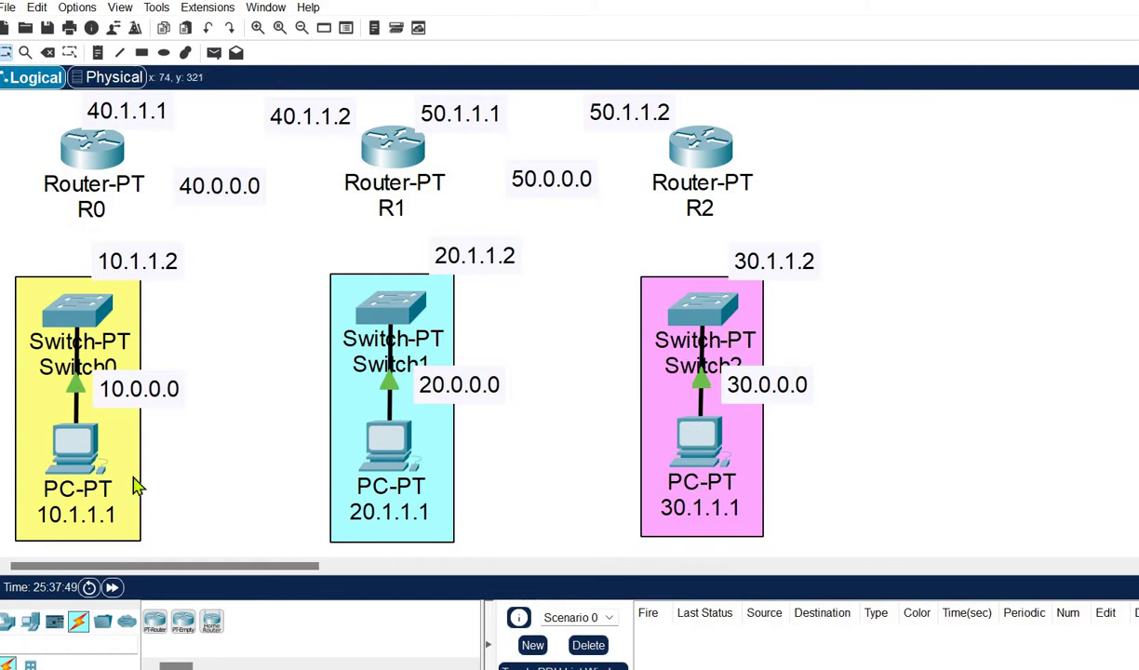
{"action": "left_click", "coordinate": [67, 460]}
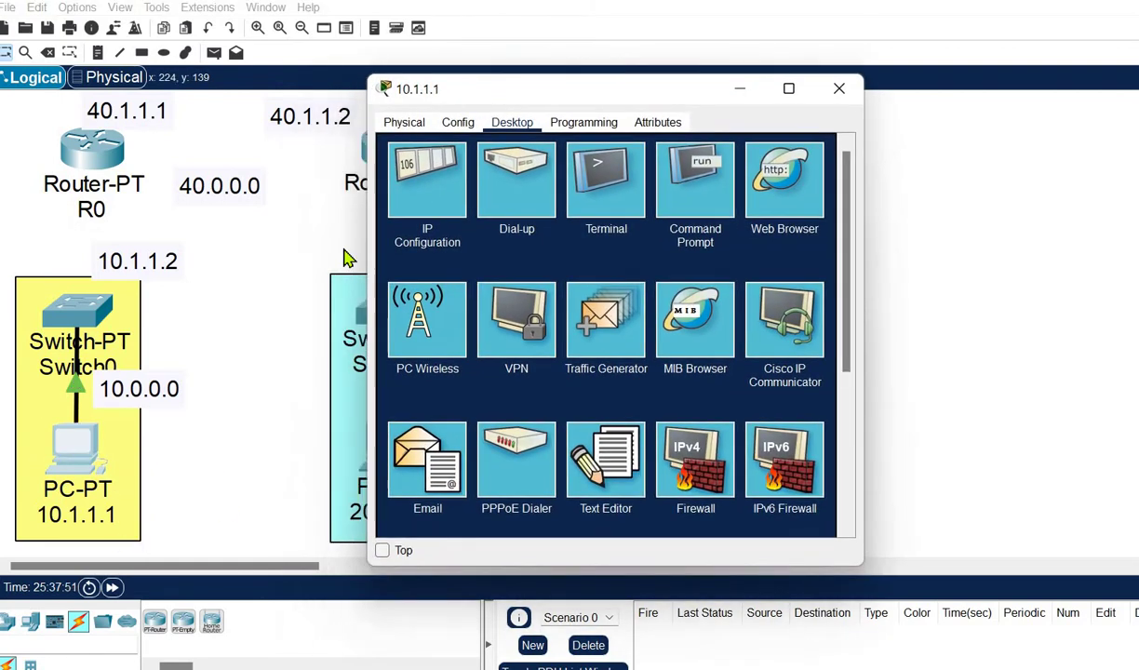
{"action": "left_click", "coordinate": [437, 184]}
{"action": "left_click_drag", "start_coordinate": [599, 240], "coordinate": [507, 235]}
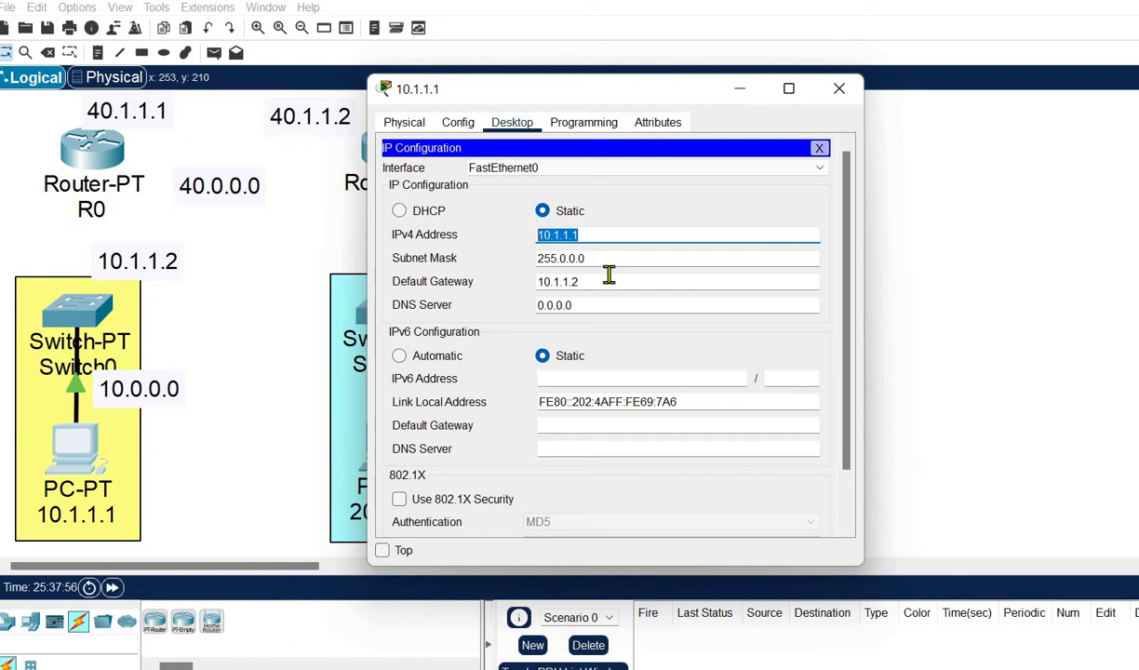
{"action": "left_click", "coordinate": [578, 282]}
{"action": "left_click_drag", "start_coordinate": [580, 282], "coordinate": [539, 292]}
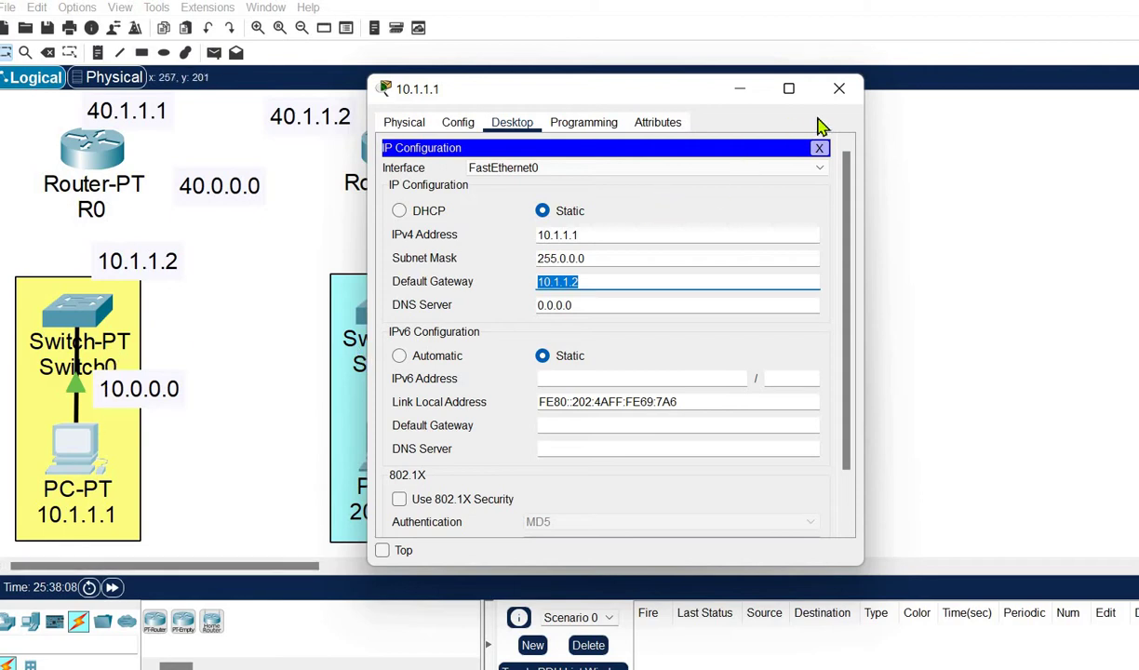
{"action": "left_click", "coordinate": [839, 90]}
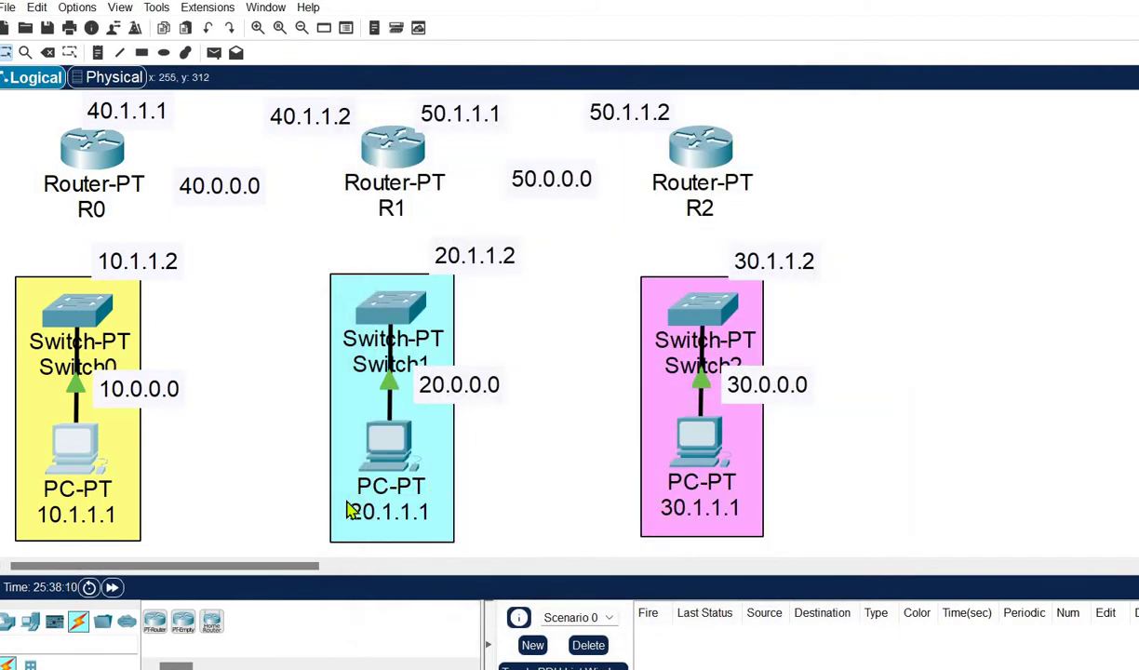
Check the IPv4 address and default gateway in the IP configuration of PC 20.1.1.1
{"action": "left_click", "coordinate": [386, 452]}
{"action": "left_click", "coordinate": [372, 200]}
{"action": "left_click_drag", "start_coordinate": [551, 115], "coordinate": [777, 94]}
{"action": "left_click_drag", "start_coordinate": [736, 224], "coordinate": [691, 234]}
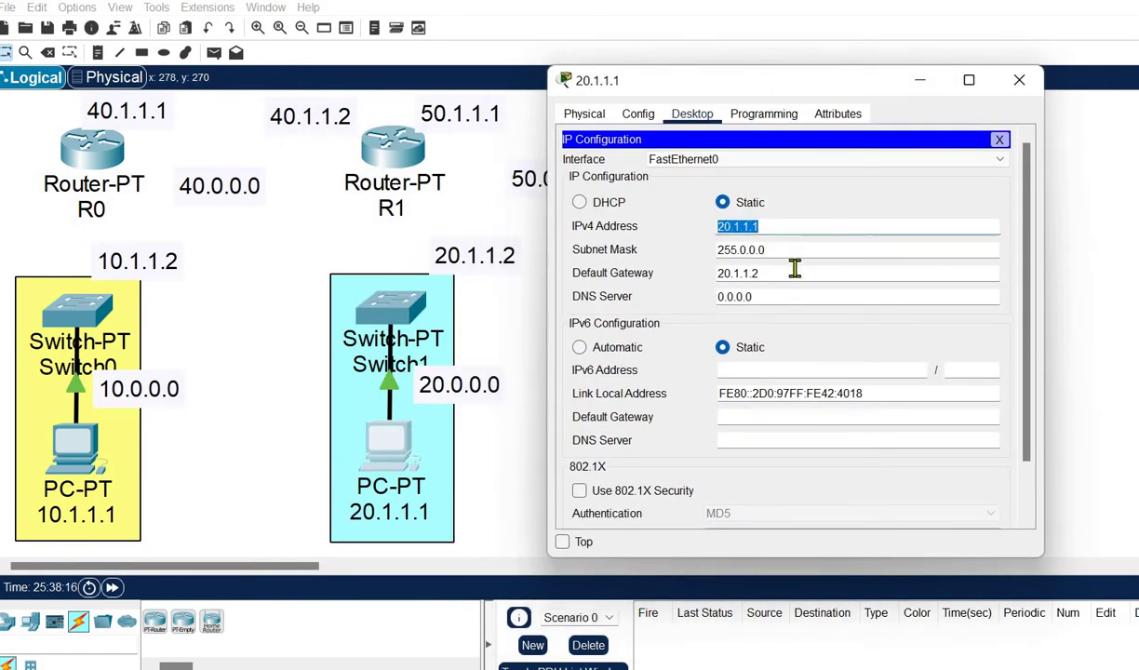
{"action": "left_click_drag", "start_coordinate": [761, 273], "coordinate": [675, 271]}
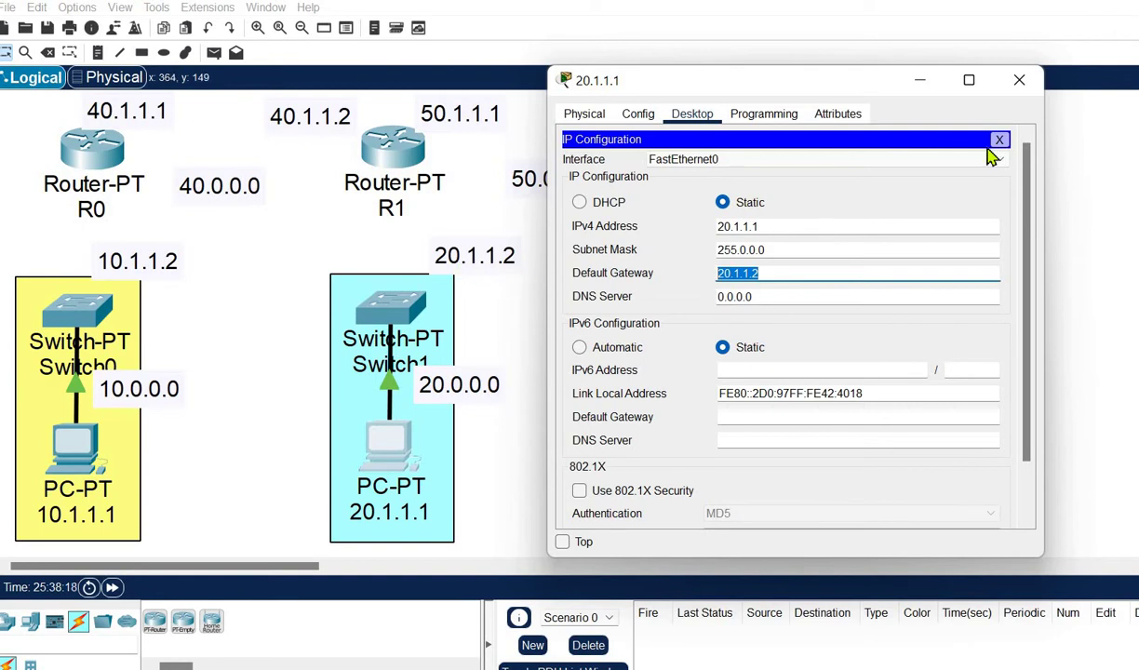
{"action": "left_click", "coordinate": [1019, 80]}
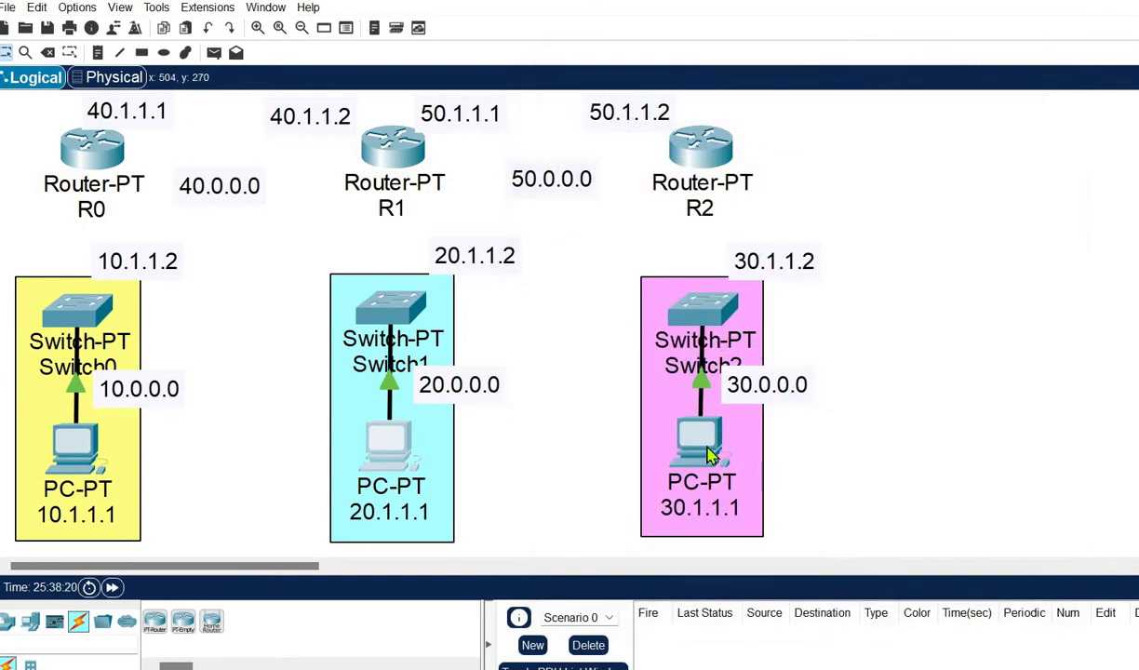
Check the IPv4 address and default gateway in the IP configuration of PC 30.1.1.1
{"action": "left_click", "coordinate": [707, 453]}
{"action": "left_click_drag", "start_coordinate": [521, 112], "coordinate": [301, 77]}
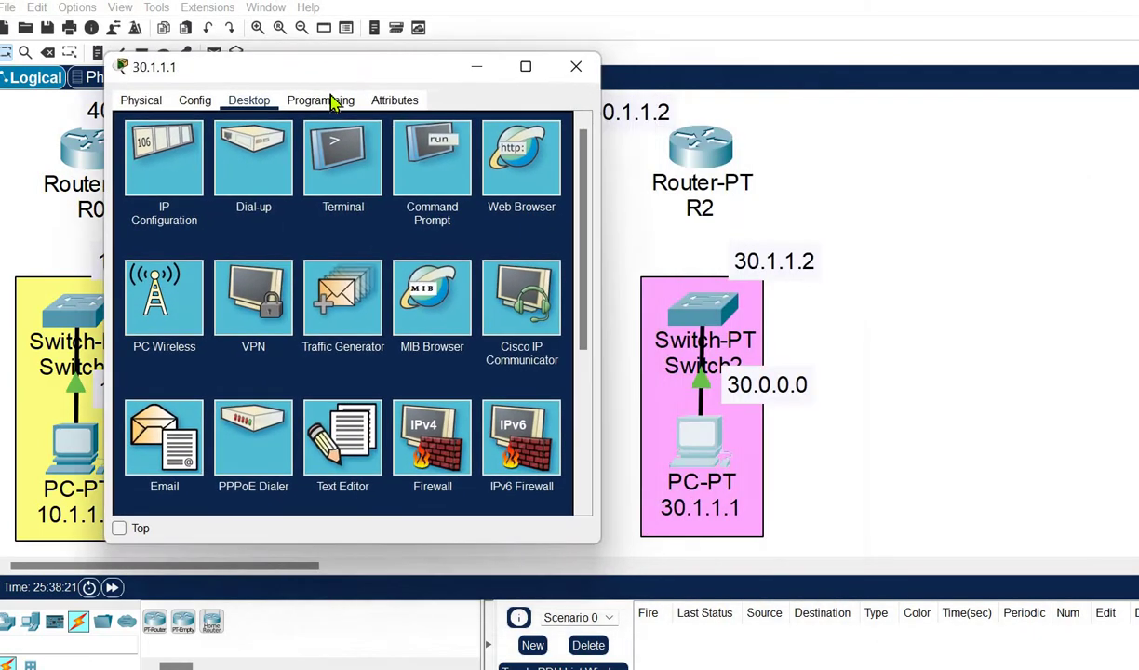
{"action": "left_click", "coordinate": [172, 167]}
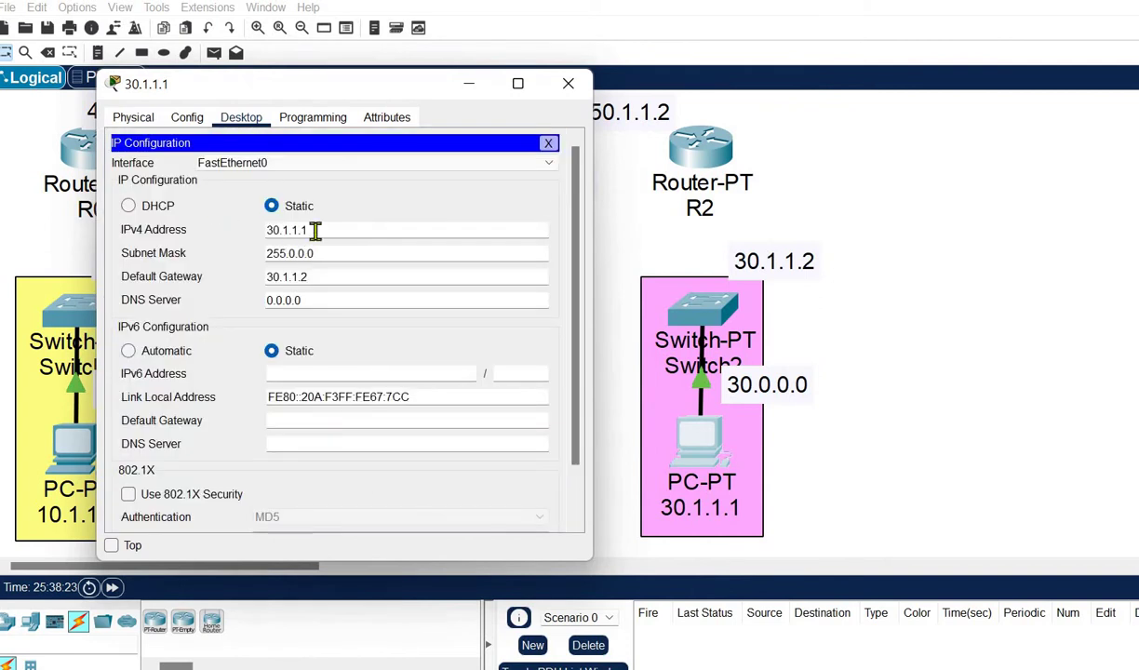
{"action": "left_click_drag", "start_coordinate": [262, 230], "coordinate": [310, 230]}
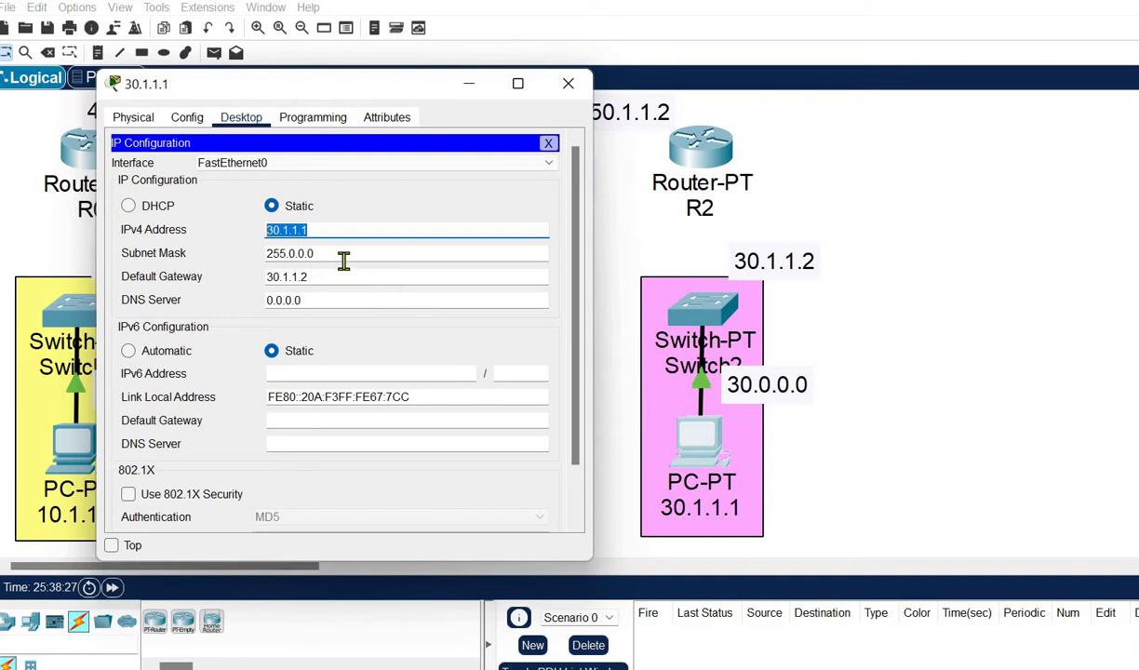
{"action": "left_click_drag", "start_coordinate": [321, 277], "coordinate": [250, 278]}
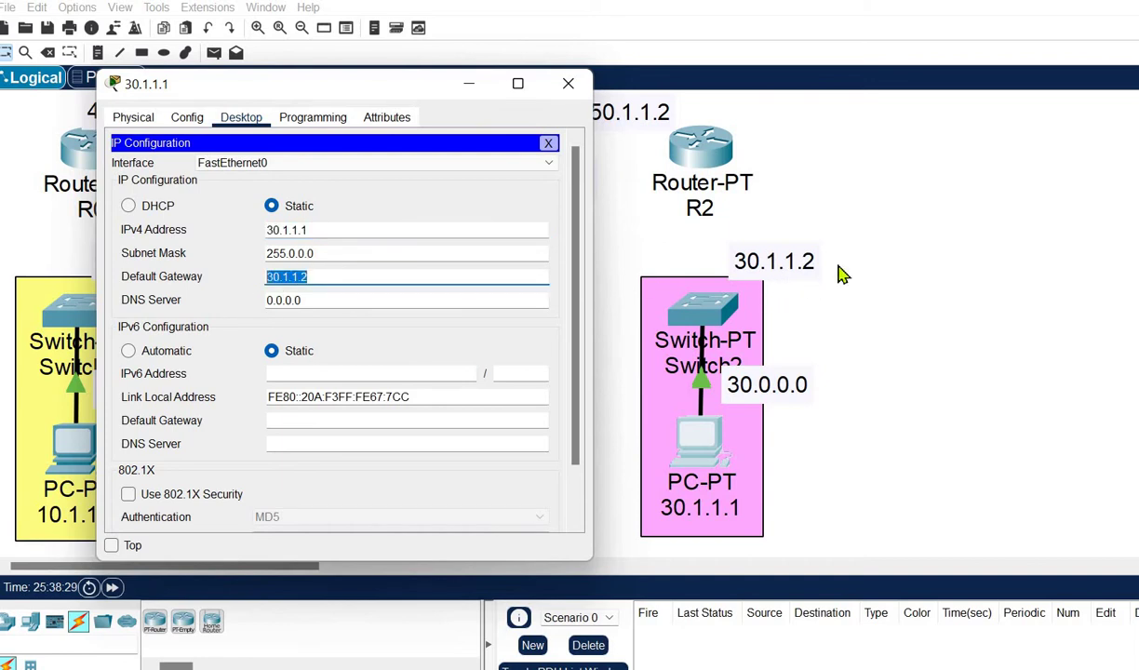
{"action": "left_click", "coordinate": [569, 84]}
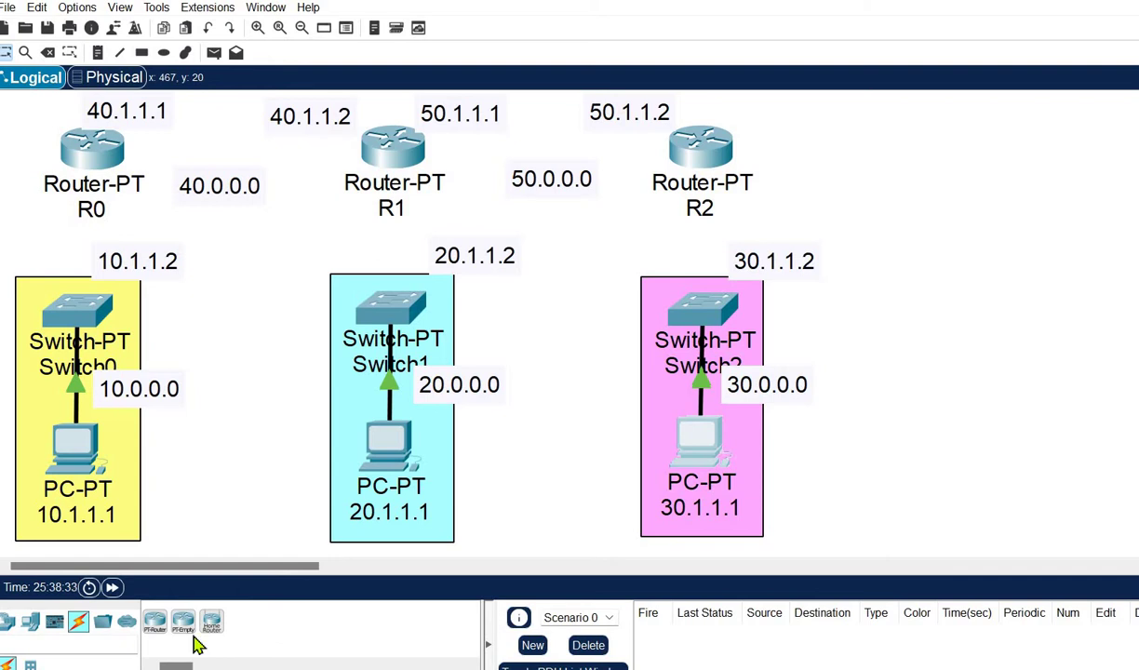
Connect Switch0 to R0, Switch1 to R1, and Switch2's FastEthernet1/1 to R2's FastEthernet0/0 with copper straight-through cables
{"action": "left_click", "coordinate": [82, 629]}
{"action": "left_click", "coordinate": [212, 616]}
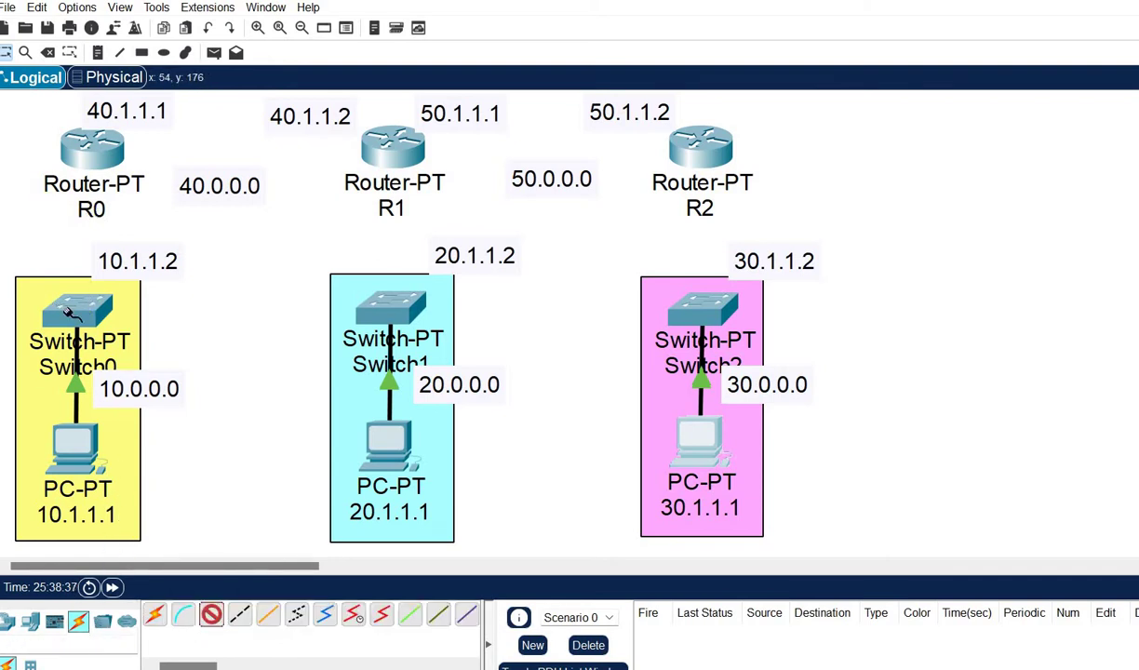
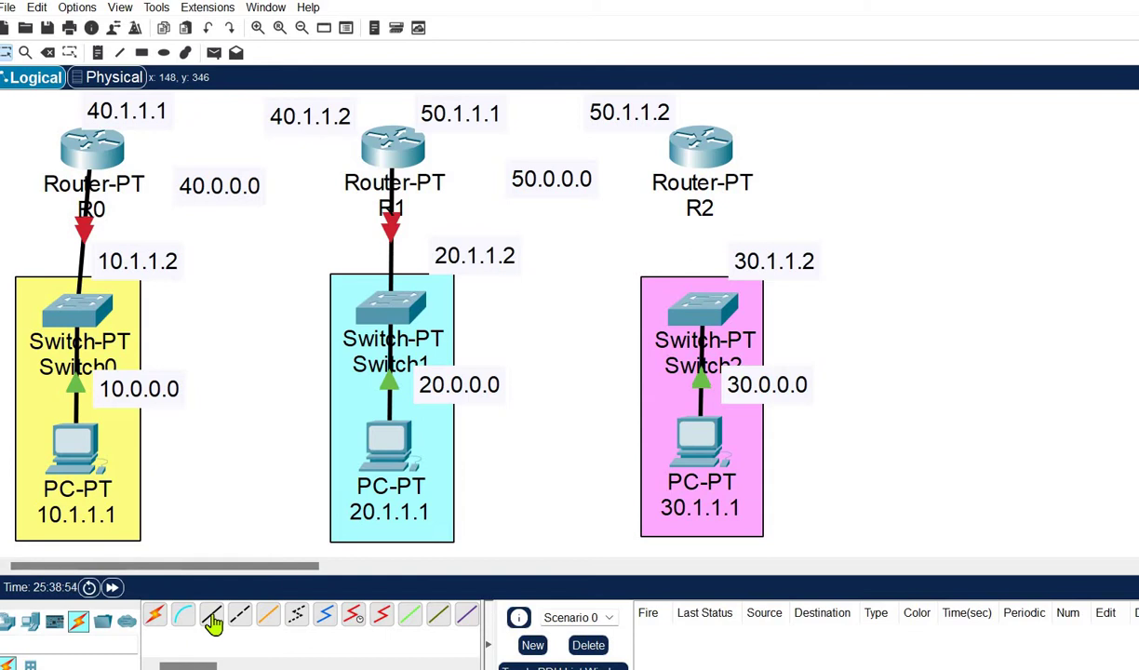
{"action": "left_click", "coordinate": [702, 314]}
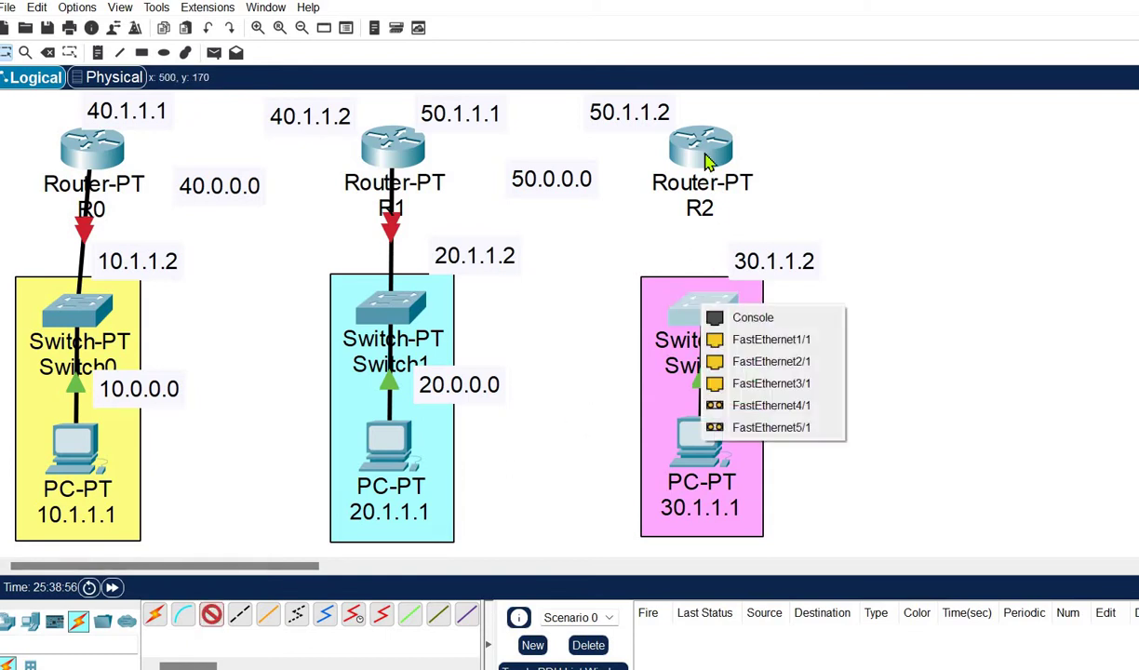
{"action": "left_click", "coordinate": [763, 337]}
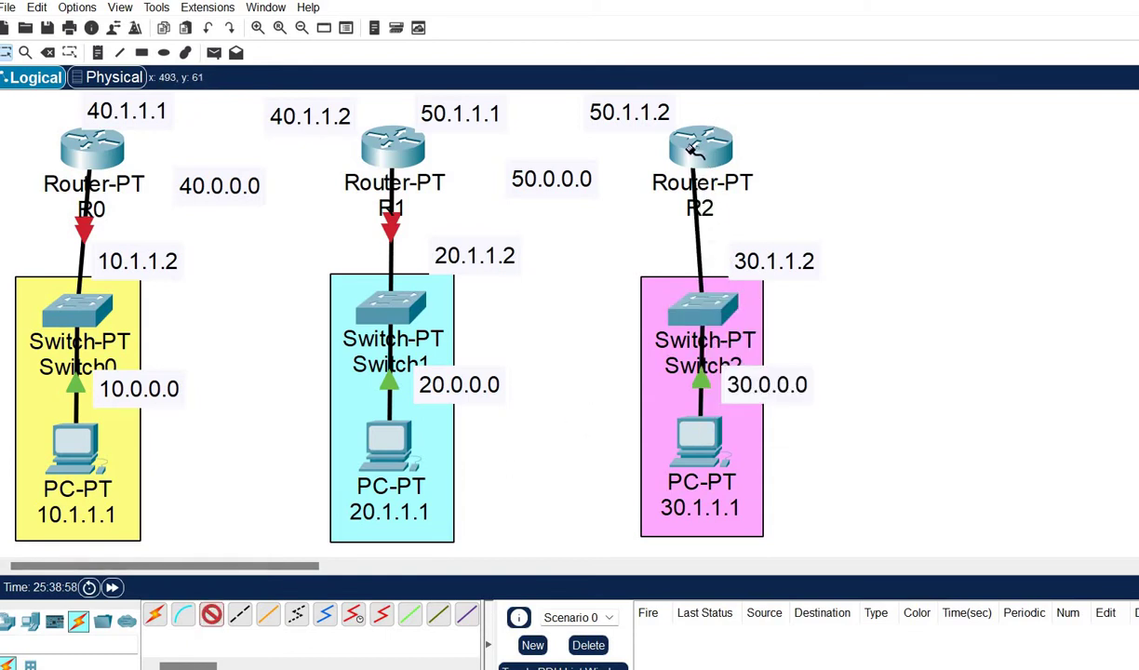
{"action": "left_click", "coordinate": [703, 158]}
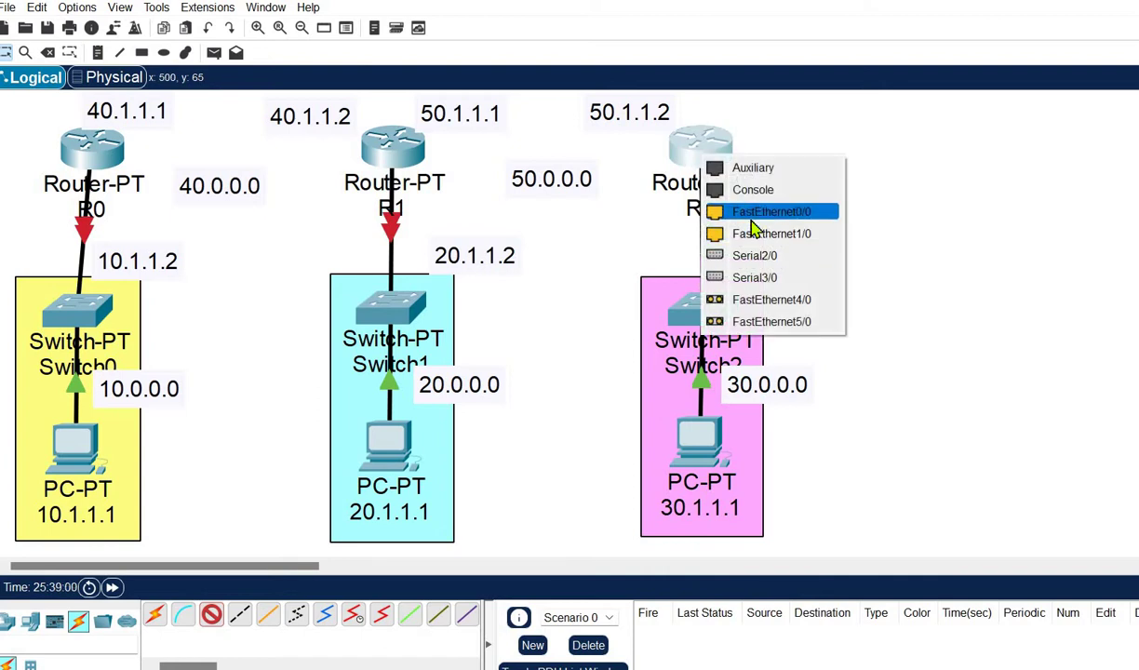
{"action": "left_click", "coordinate": [754, 230]}
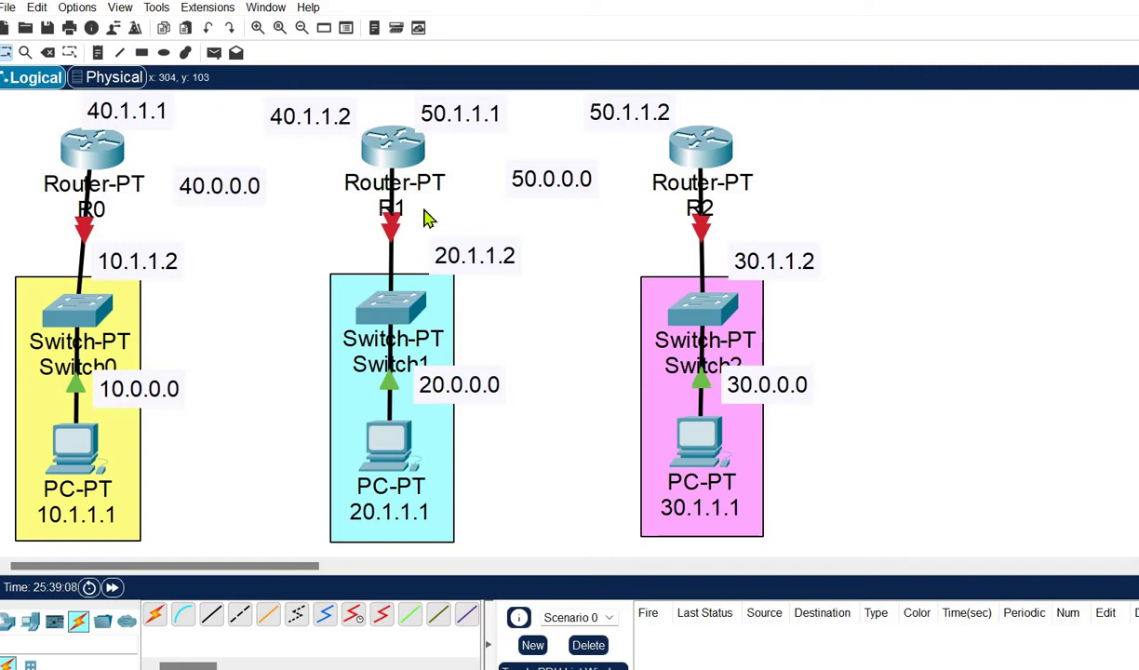
{"action": "mouse_move", "coordinate": [423, 217]}
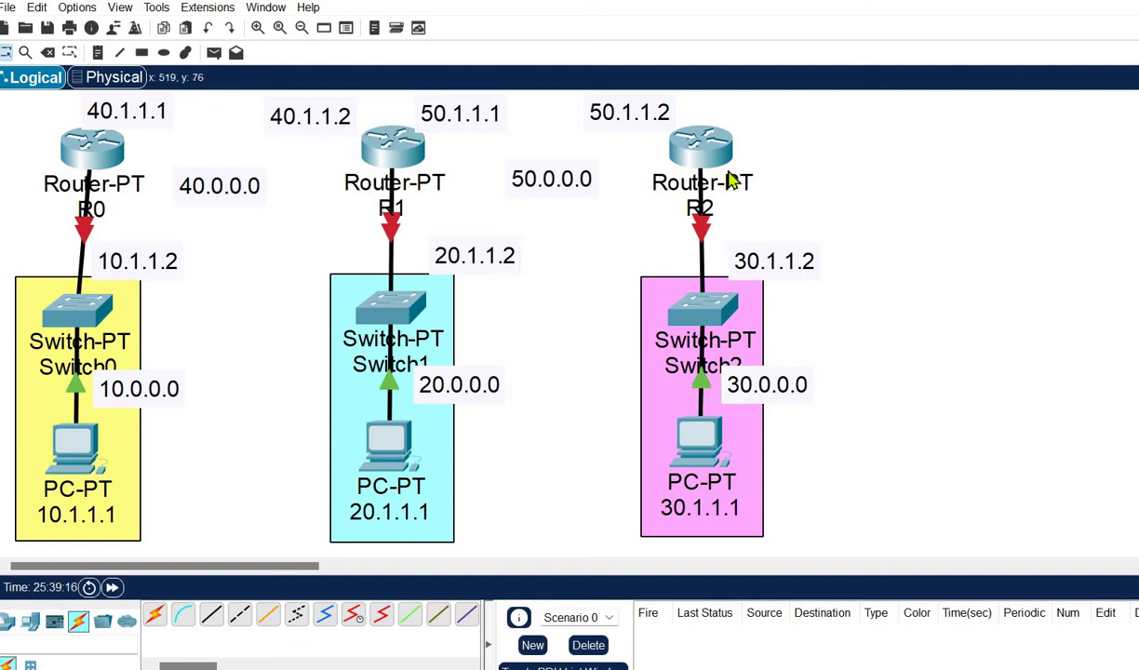
{"action": "scroll", "coordinate": [272, 244], "scroll_direction": "up", "scroll_amount": 1}
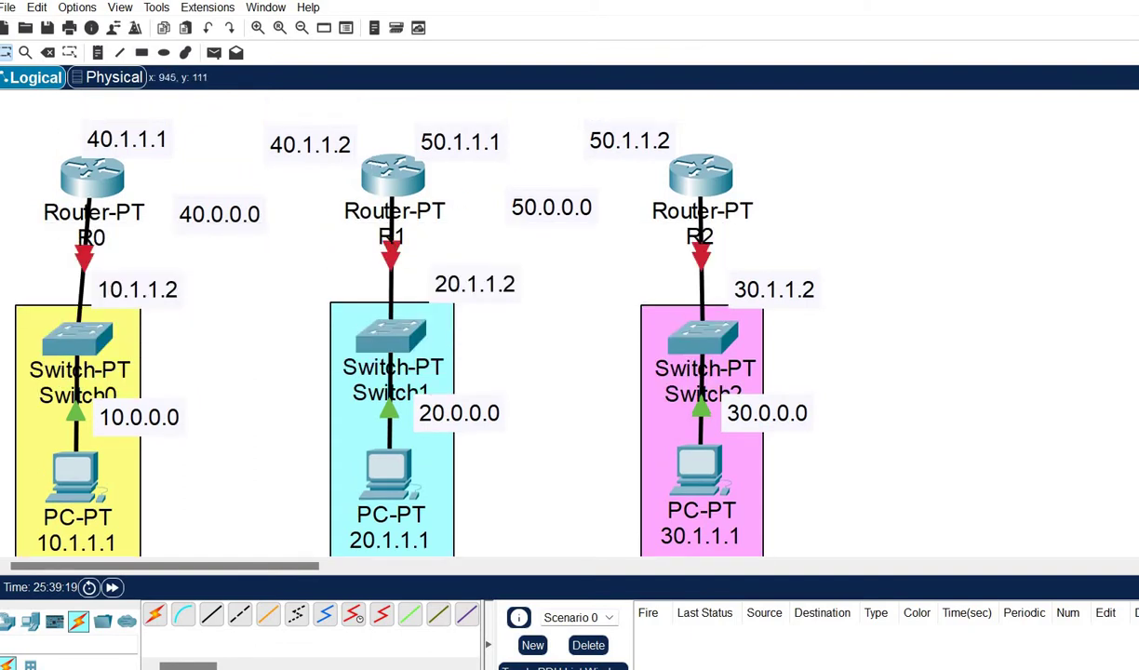
Enable FastEthernet0/0 on router R0 and assign it IPv4 address 10.1.1.2 with subnet mask 255.0.0.0
{"action": "scroll", "coordinate": [399, 327], "scroll_direction": "down", "scroll_amount": 3}
{"action": "scroll", "coordinate": [396, 279], "scroll_direction": "up", "scroll_amount": 2}
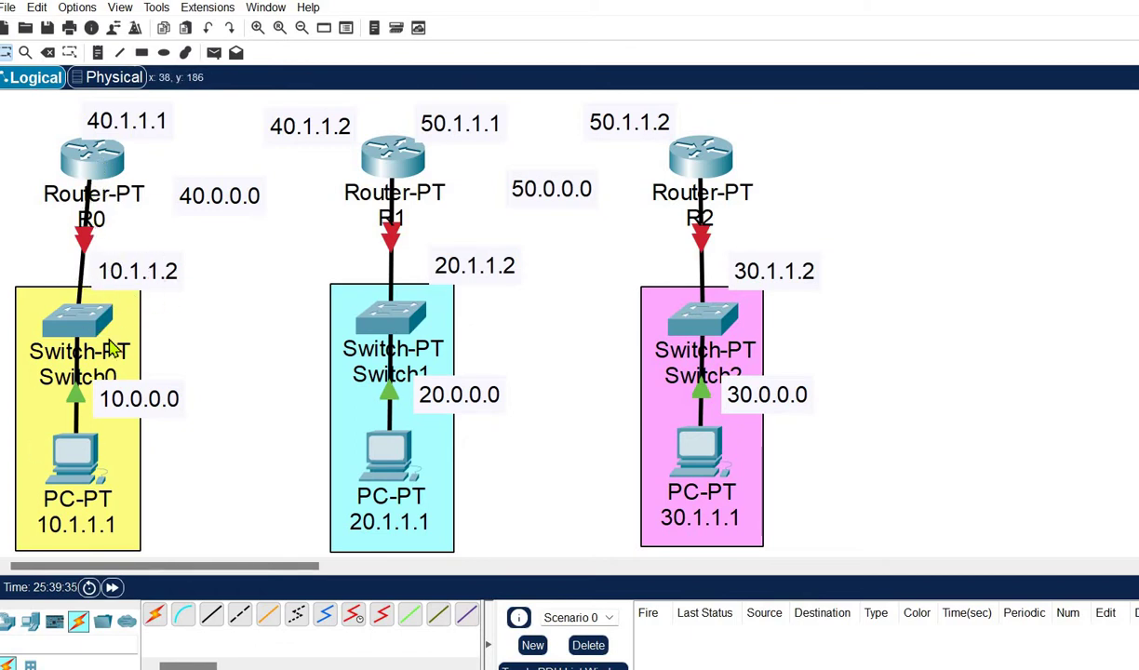
{"action": "left_click", "coordinate": [91, 163]}
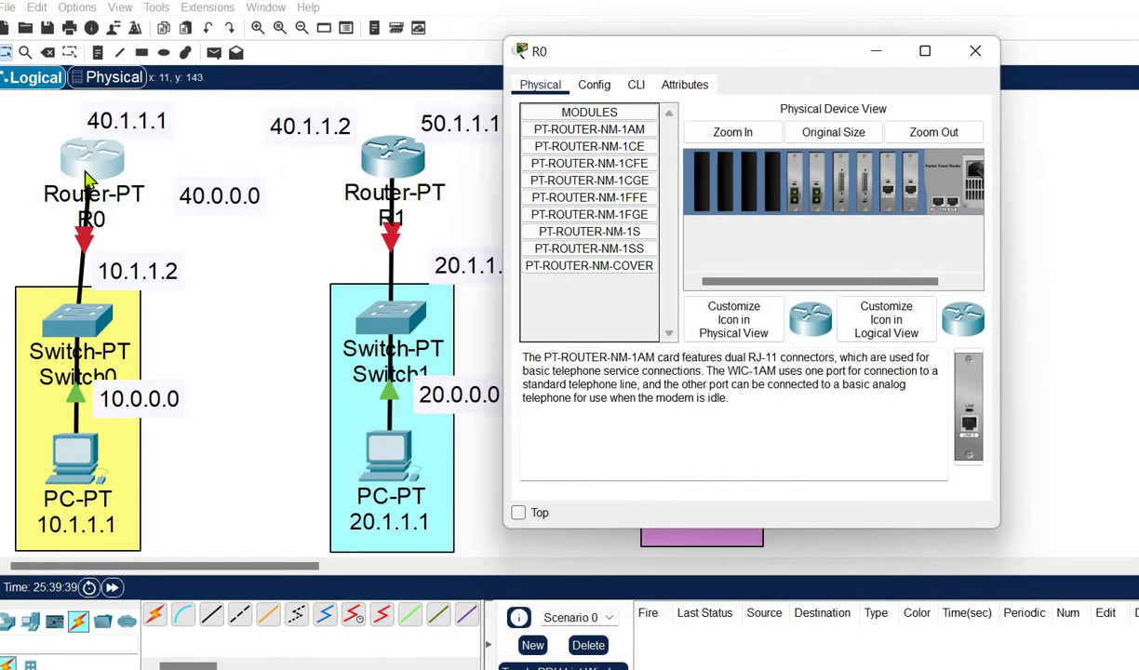
{"action": "left_click", "coordinate": [593, 93]}
{"action": "left_click", "coordinate": [591, 232]}
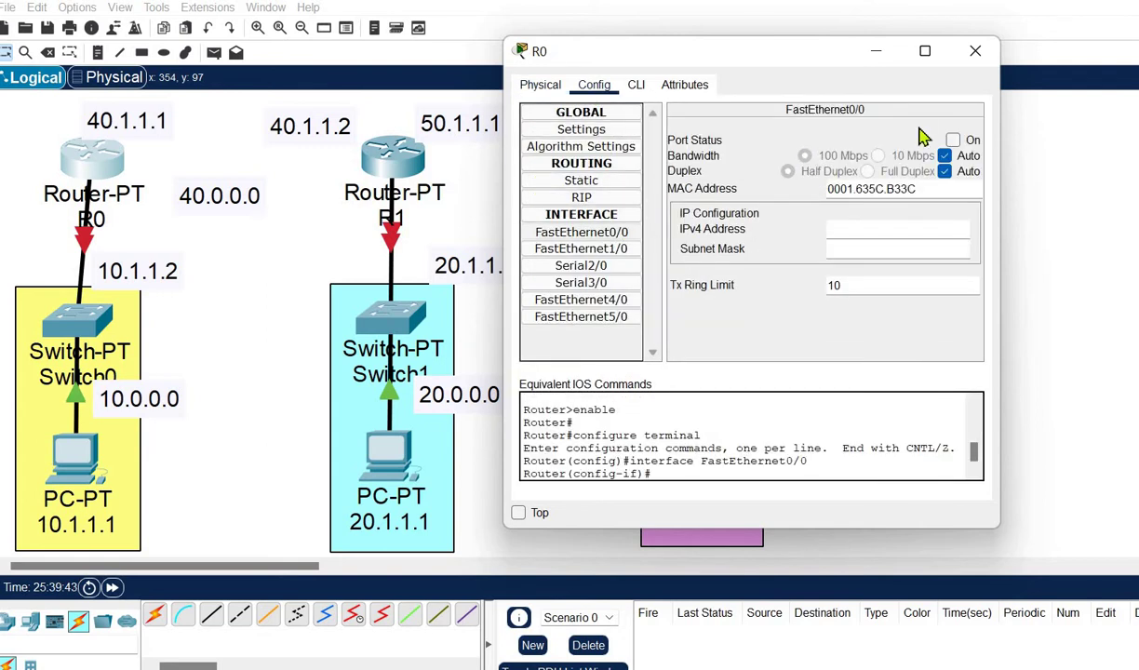
{"action": "left_click", "coordinate": [952, 140]}
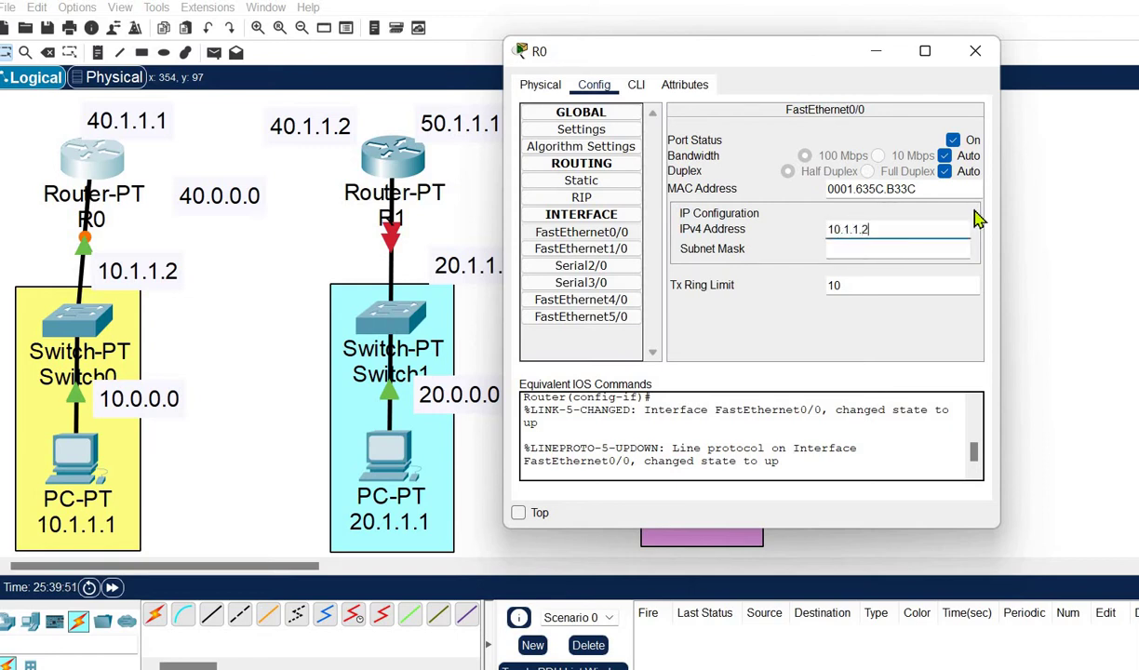
{"action": "double_click", "coordinate": [849, 227]}
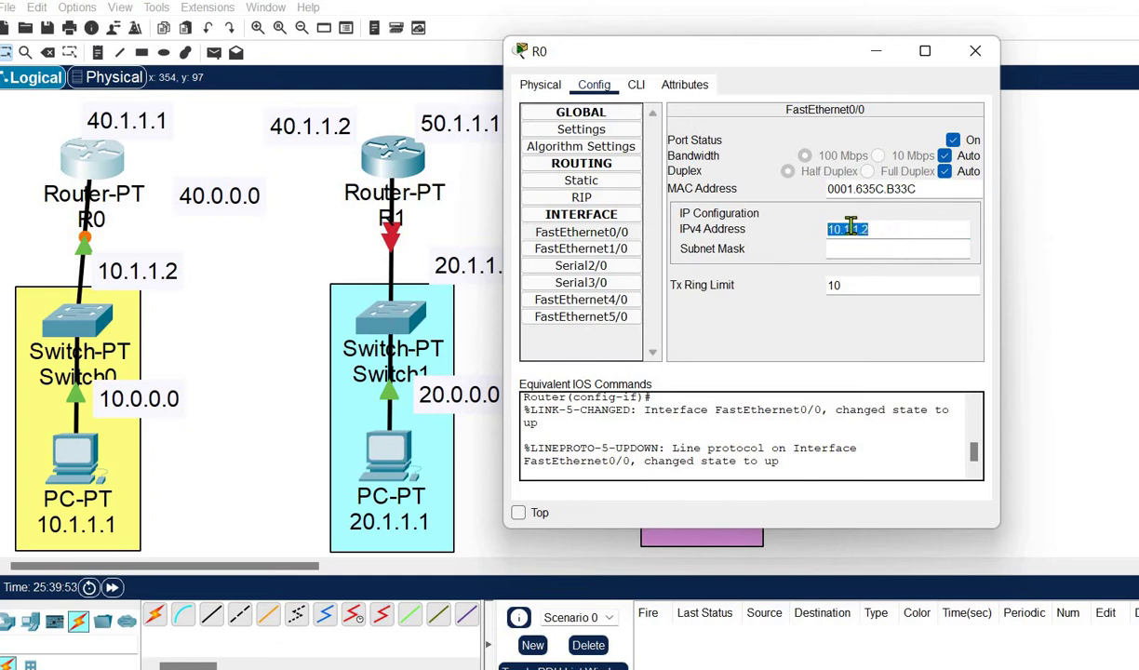
{"action": "left_click", "coordinate": [897, 249]}
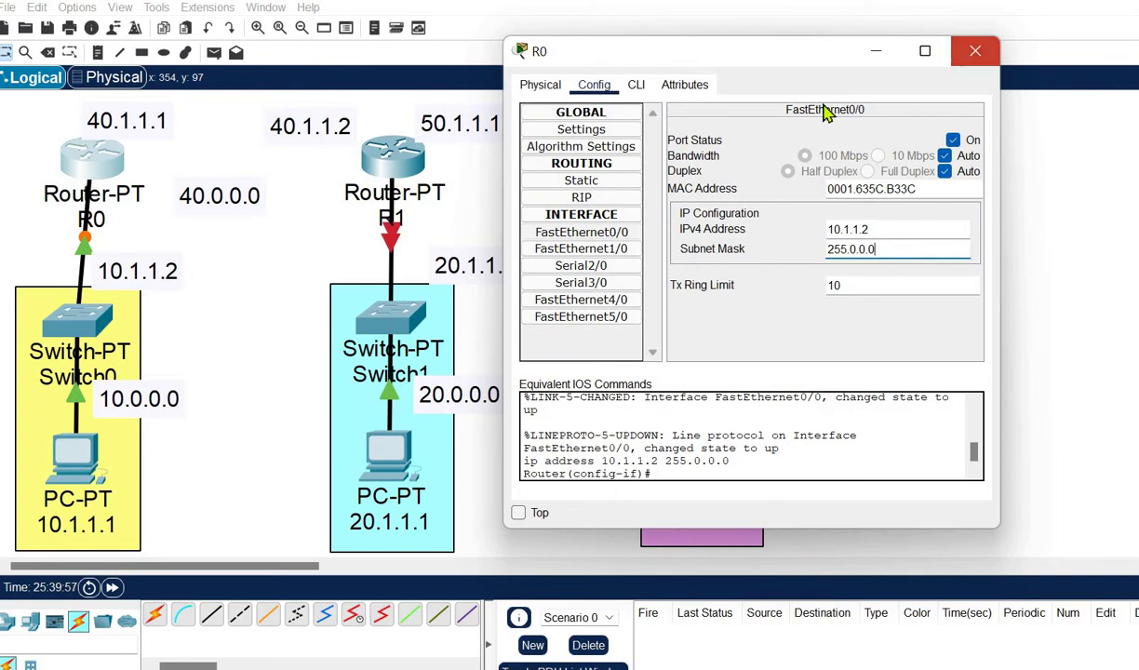
{"action": "left_click", "coordinate": [975, 51]}
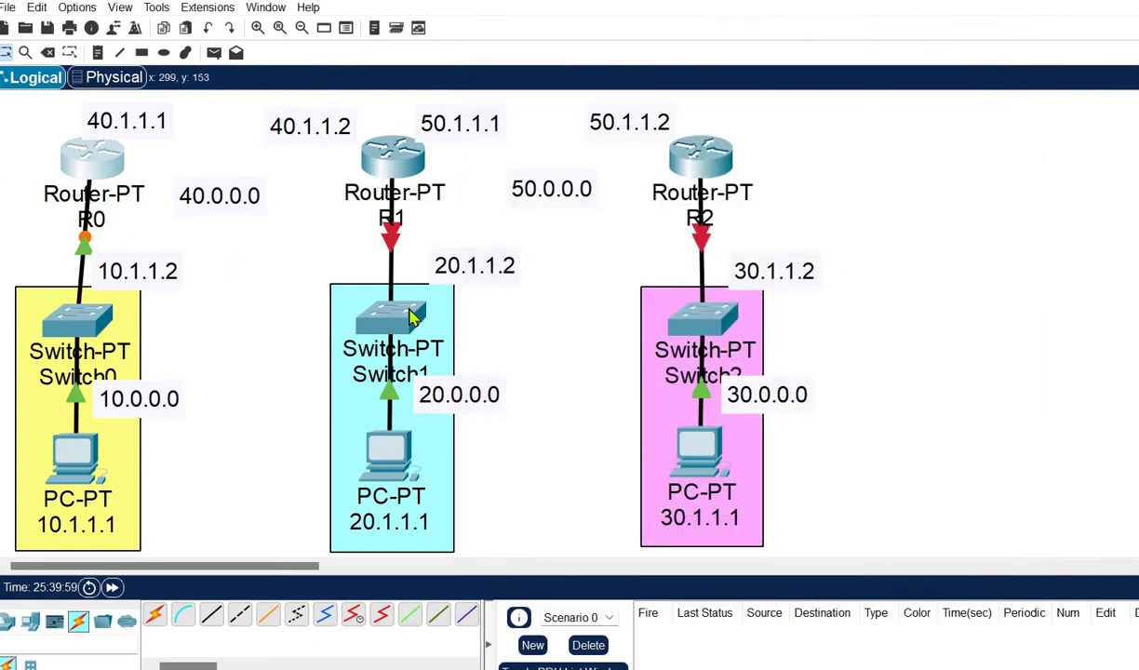
Enable FastEthernet0/0 on router R1 and assign it IPv4 address 20.1.1.2 with subnet mask 255.0.0.0
{"action": "left_click", "coordinate": [401, 152]}
{"action": "left_click_drag", "start_coordinate": [552, 111], "coordinate": [724, 82]}
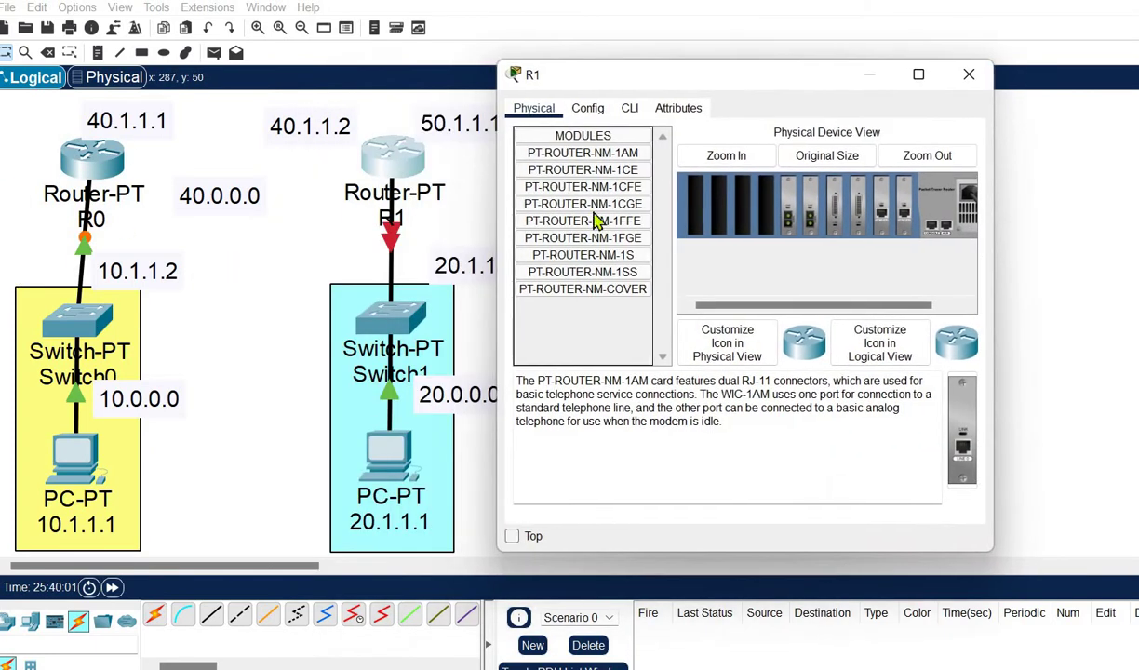
{"action": "left_click", "coordinate": [587, 109]}
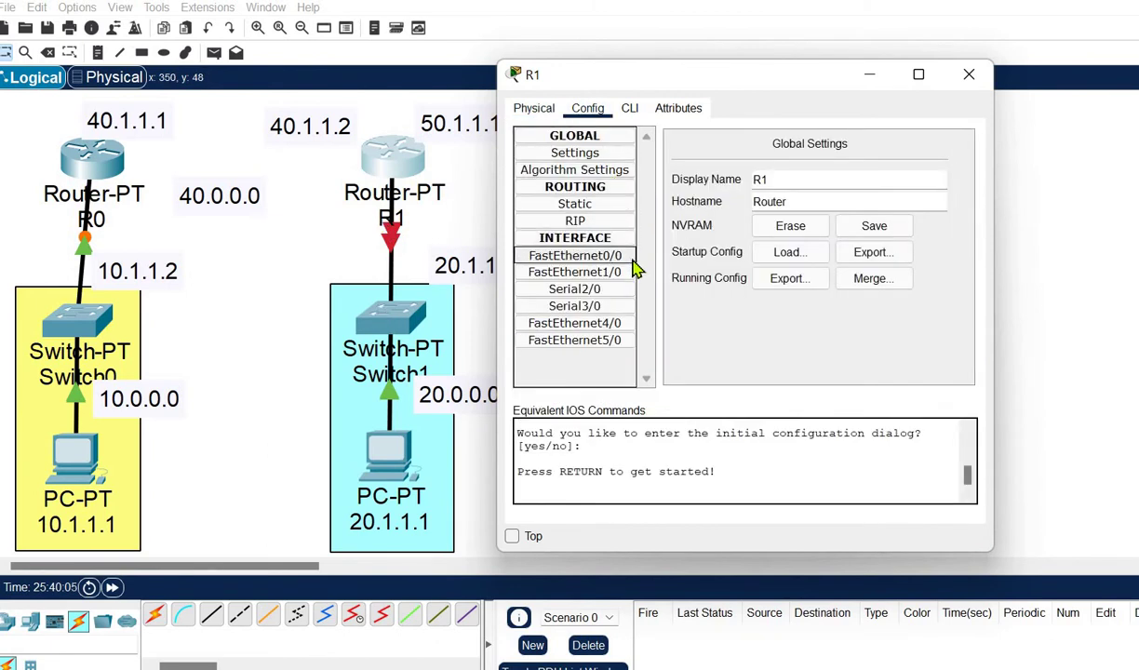
{"action": "left_click", "coordinate": [588, 255]}
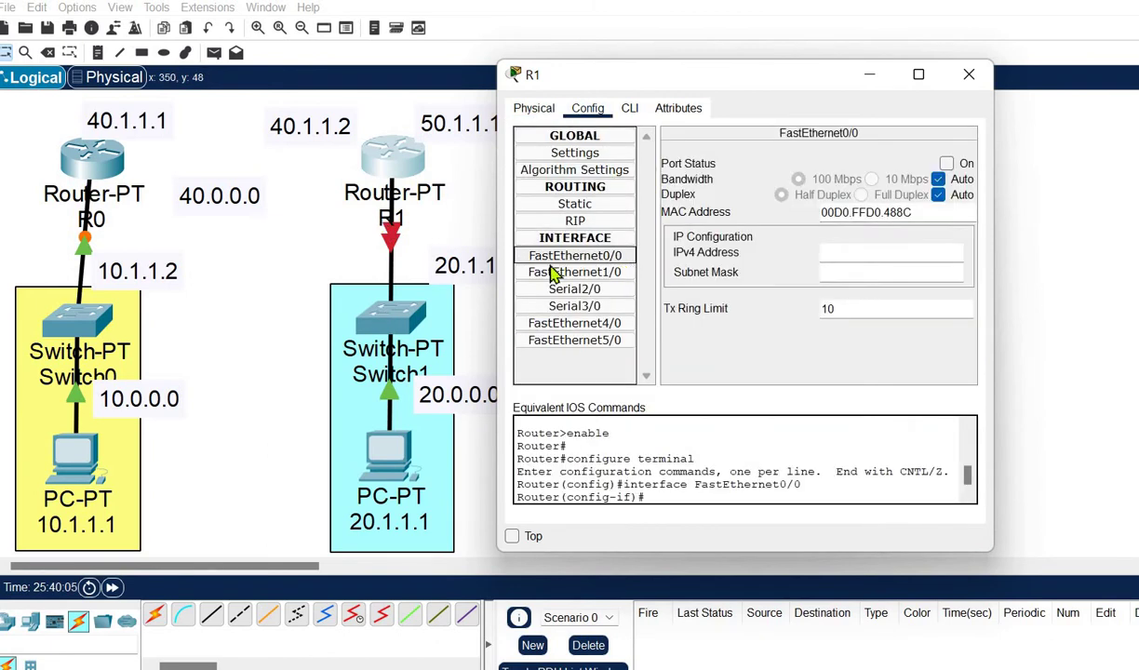
{"action": "left_click", "coordinate": [946, 163]}
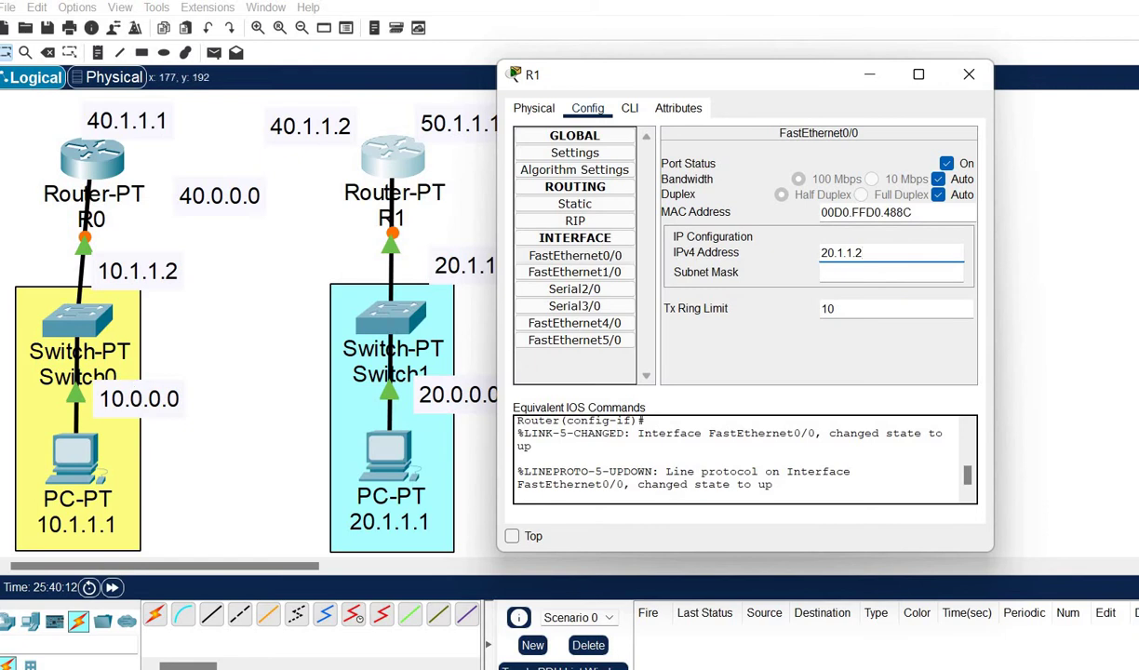
{"action": "left_click_drag", "start_coordinate": [744, 80], "coordinate": [799, 79]}
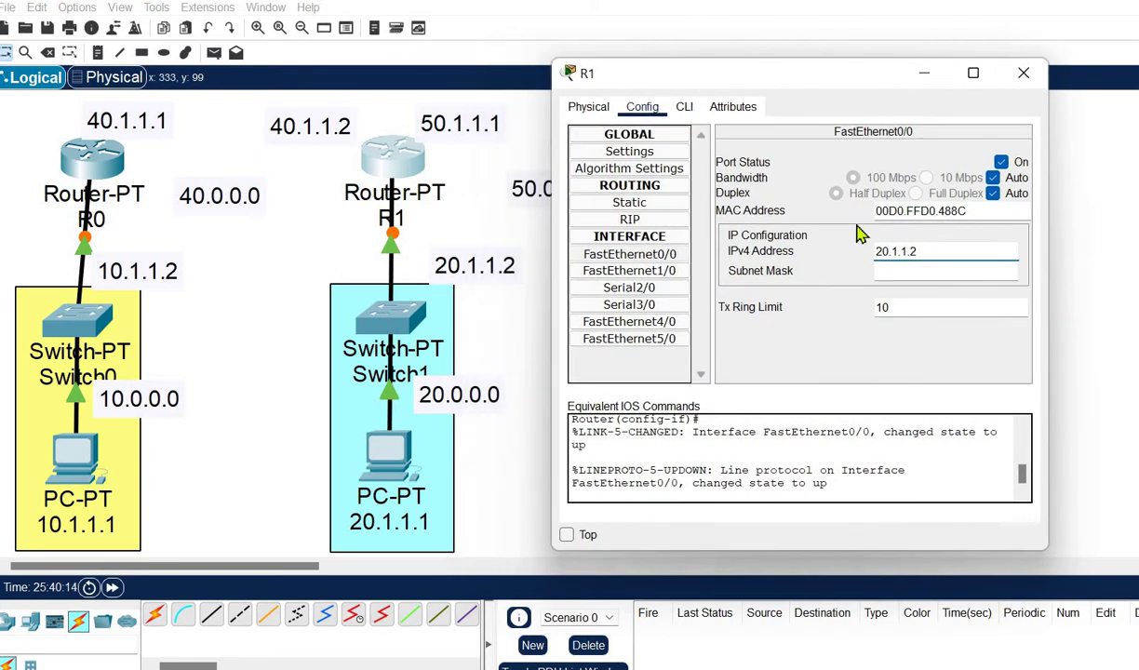
{"action": "left_click", "coordinate": [940, 270]}
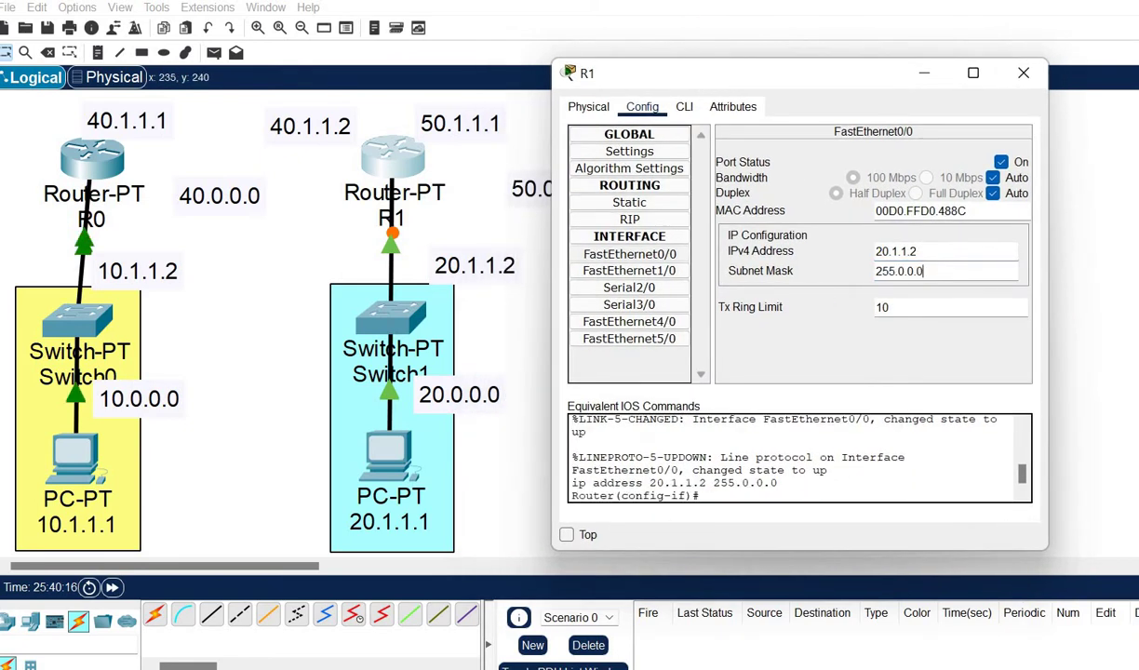
{"action": "left_click", "coordinate": [1024, 74]}
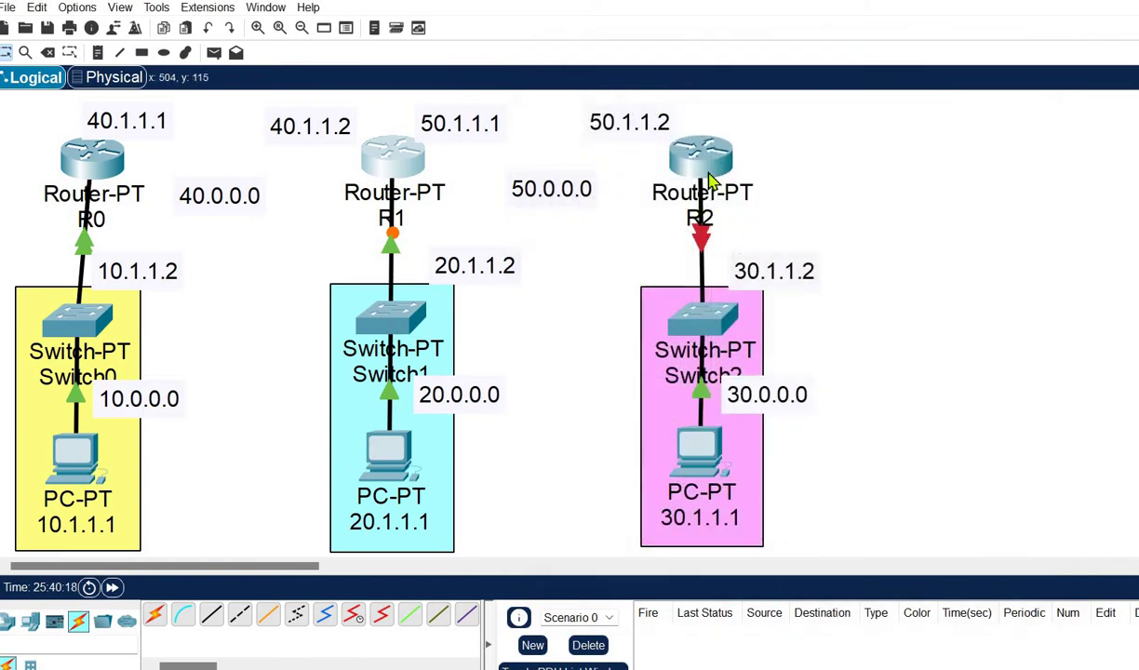
Enable FastEthernet0/0 on router R2 and assign it IPv4 address 30.1.1.2 with subnet mask 255.0.0.0
{"action": "left_click", "coordinate": [684, 169]}
{"action": "left_click_drag", "start_coordinate": [548, 105], "coordinate": [318, 104]}
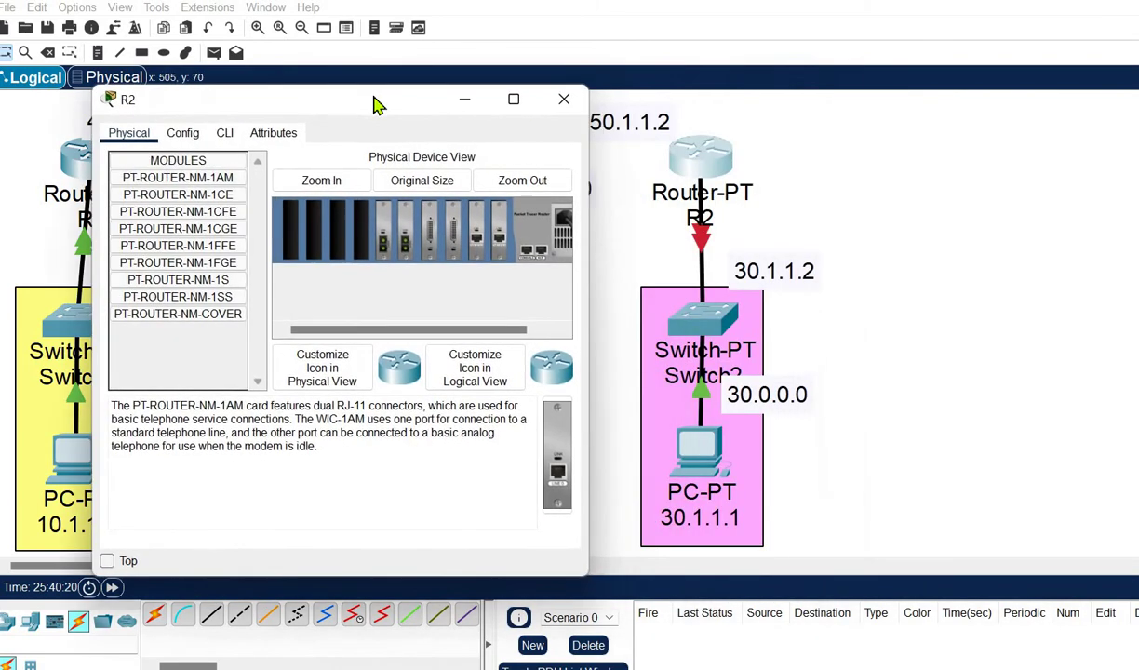
{"action": "left_click", "coordinate": [172, 133]}
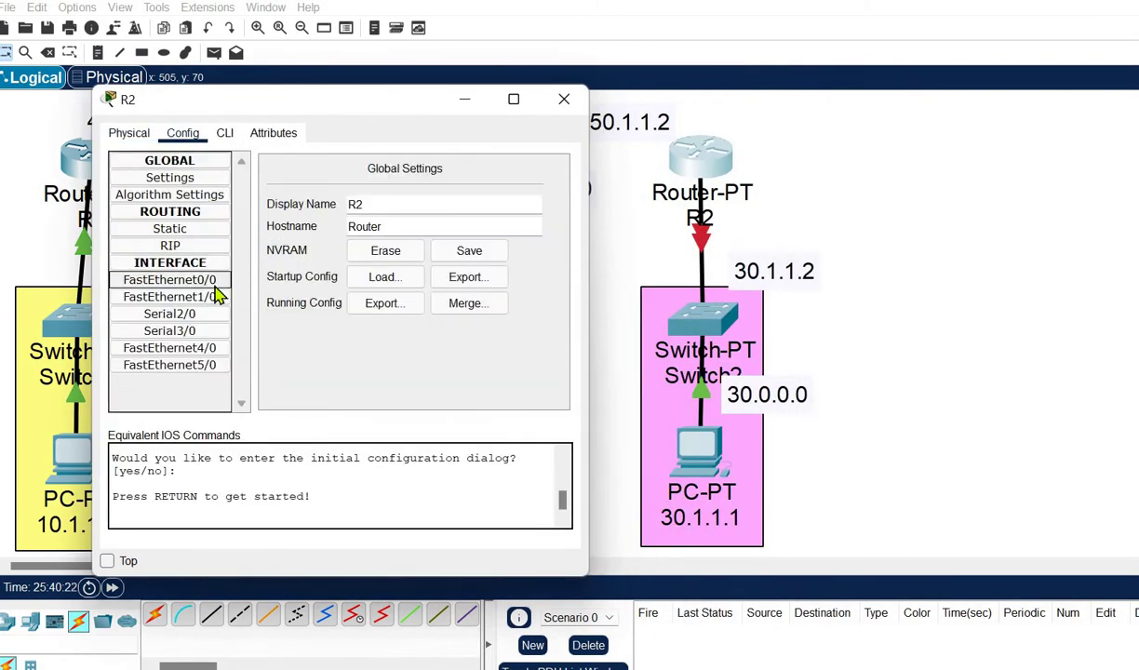
{"action": "left_click", "coordinate": [216, 281]}
{"action": "left_click", "coordinate": [541, 189]}
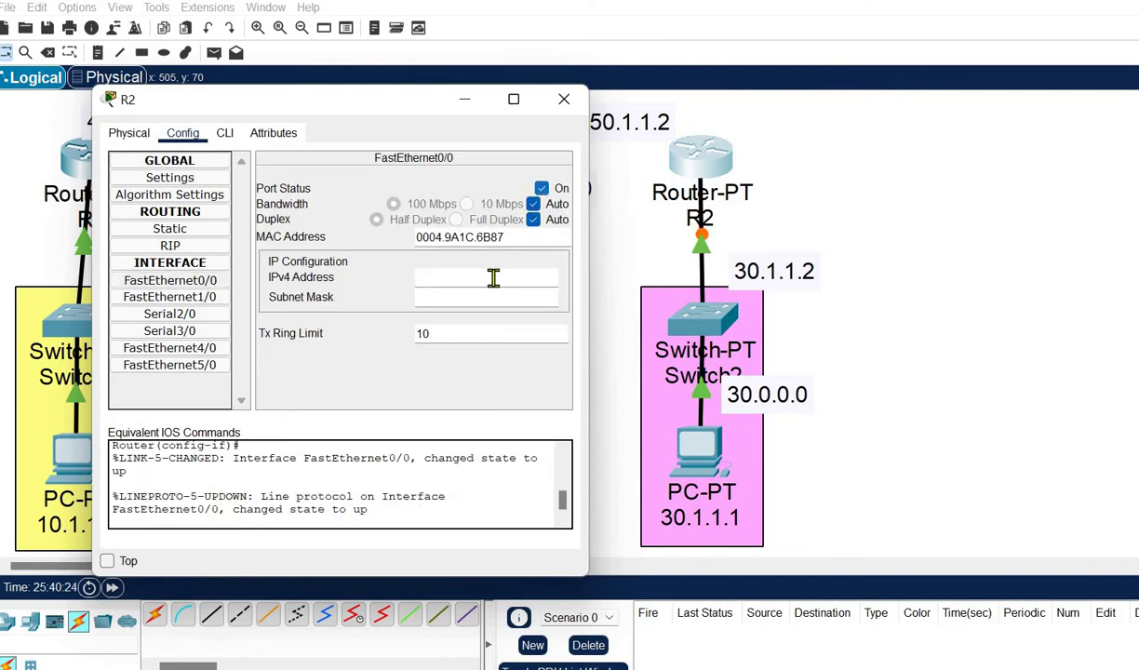
{"action": "left_click", "coordinate": [489, 279]}
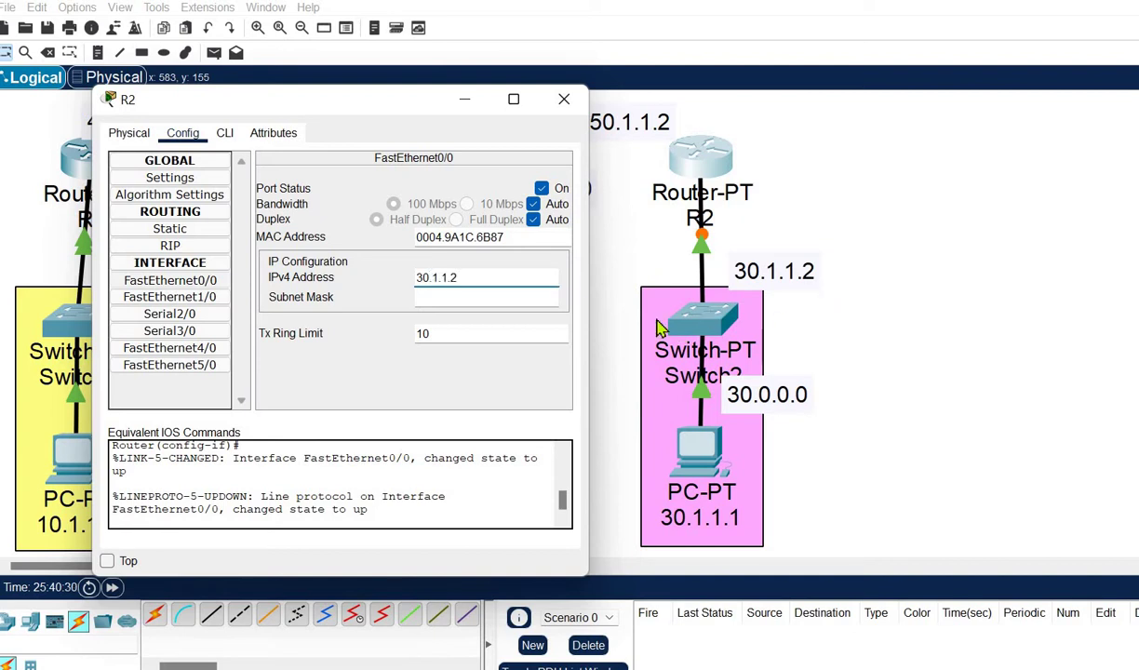
{"action": "left_click", "coordinate": [504, 296]}
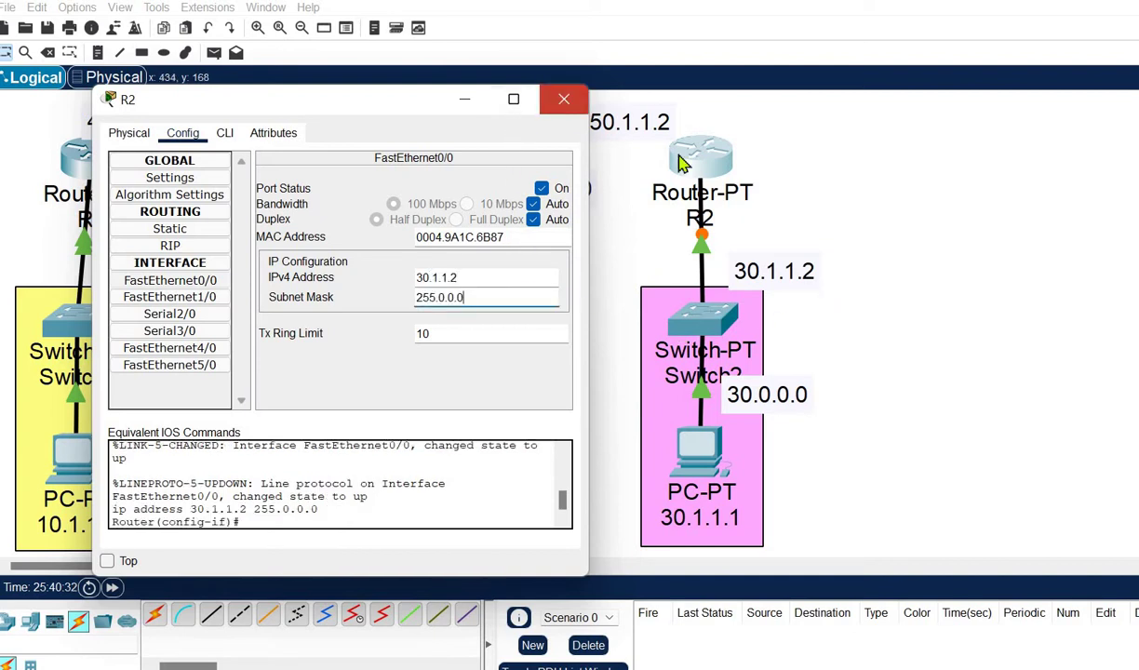
{"action": "left_click", "coordinate": [562, 99]}
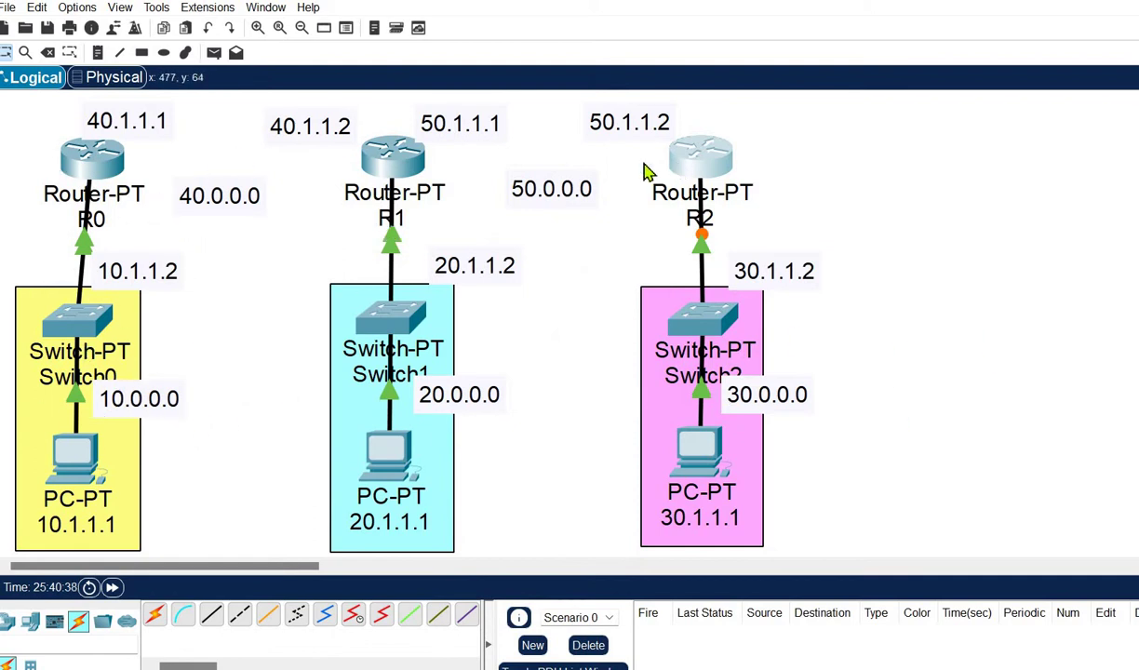
Connect R0's Serial2/0 port to R1's Serial2/0 port with a Serial DTE cable
{"action": "left_click", "coordinate": [381, 618]}
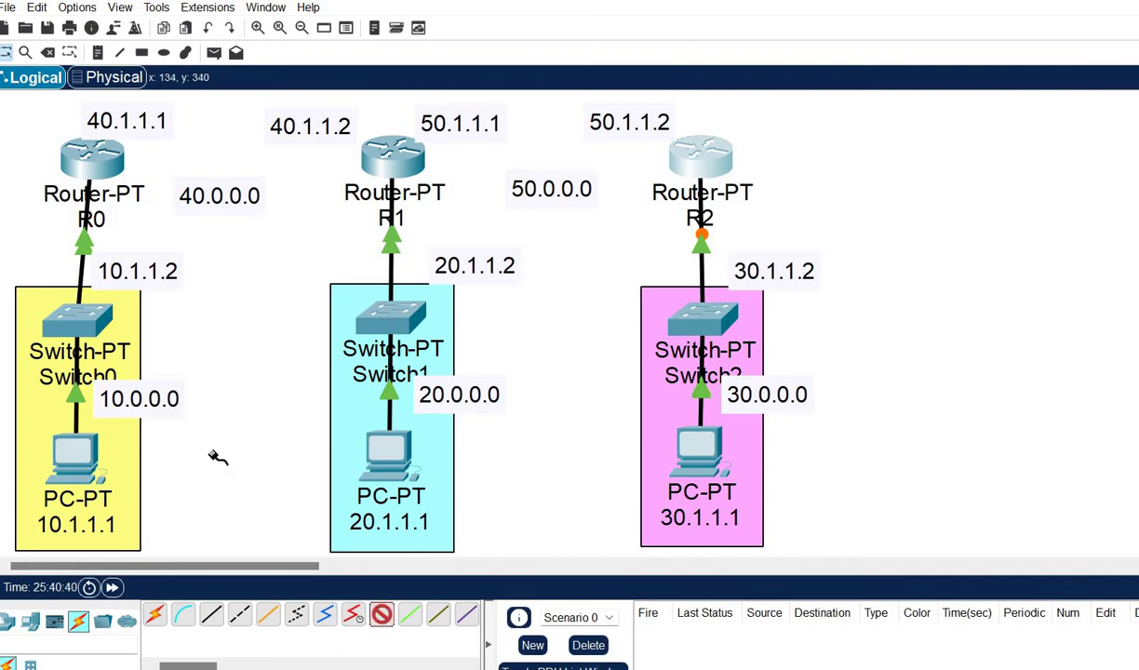
{"action": "left_click", "coordinate": [110, 165]}
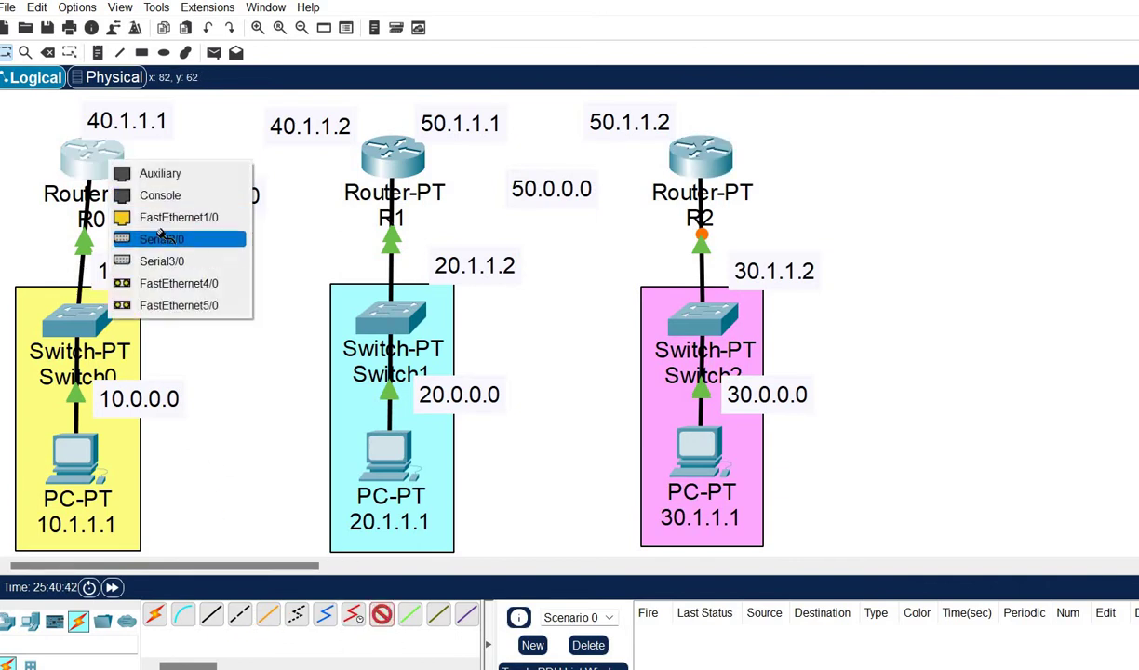
{"action": "left_click", "coordinate": [164, 241]}
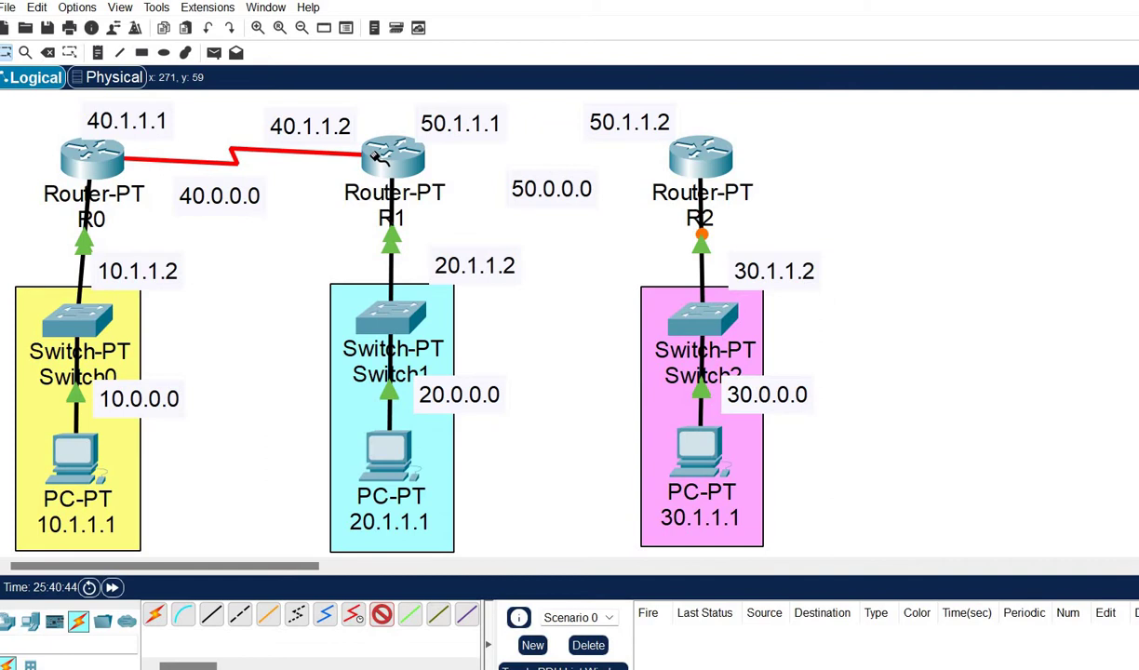
{"action": "left_click", "coordinate": [379, 158]}
{"action": "left_click", "coordinate": [456, 247]}
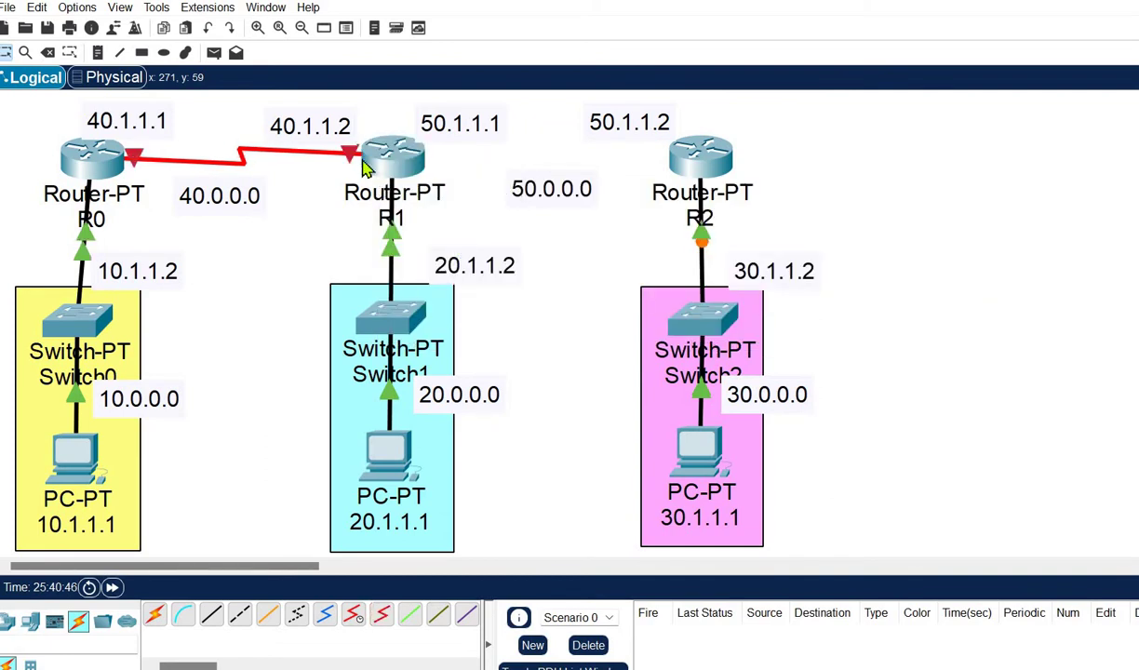
Connect R1's Serial3/0 port to a serial port on R2 with a Serial DTE cable
{"action": "left_click", "coordinate": [382, 616]}
{"action": "left_click", "coordinate": [385, 160]}
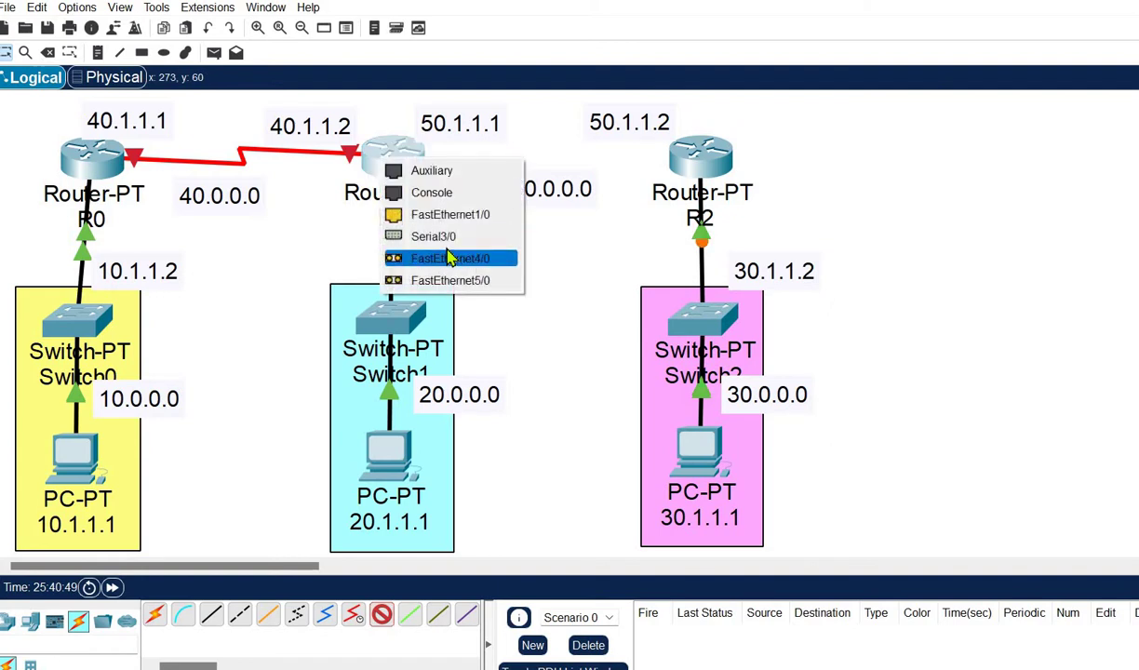
{"action": "left_click", "coordinate": [436, 237]}
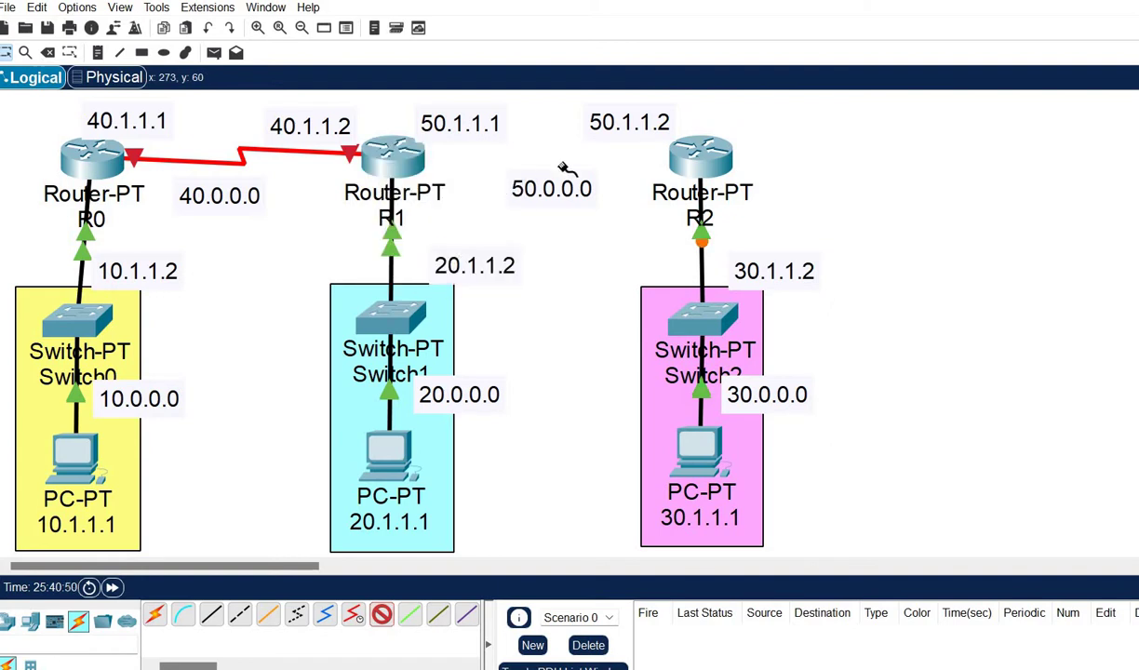
{"action": "left_click", "coordinate": [693, 160]}
{"action": "left_click", "coordinate": [756, 256]}
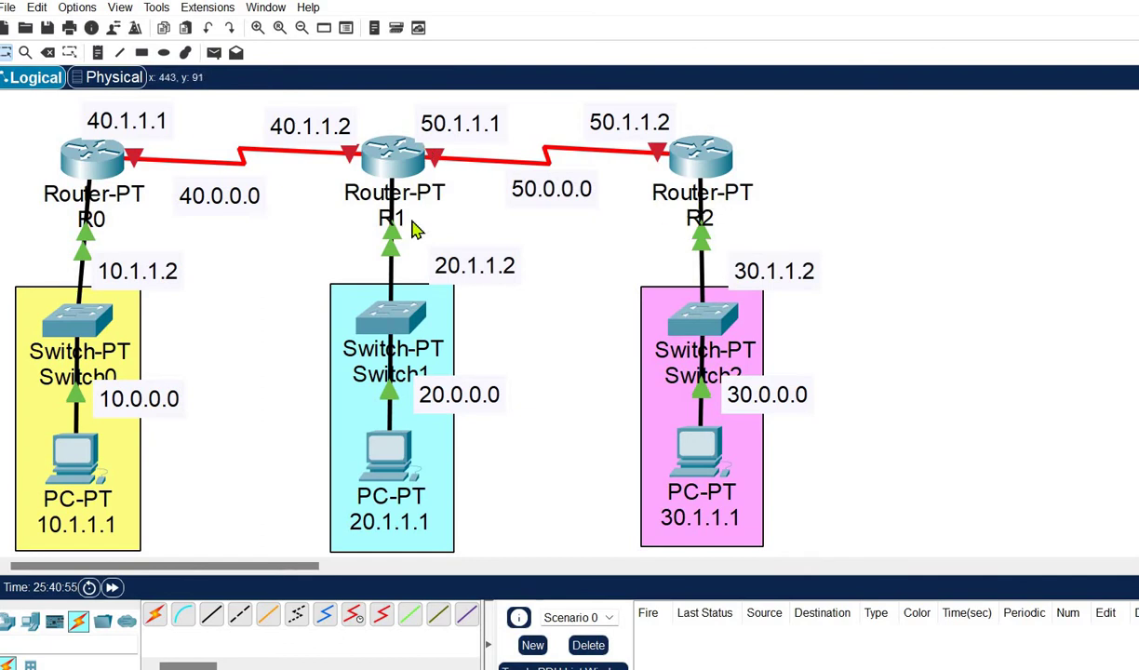
Enable Serial2/0 on router R0 and assign it IPv4 address 40.1.1.1 with subnet mask 255.0.0.0
{"action": "mouse_move", "coordinate": [415, 230]}
{"action": "left_click", "coordinate": [109, 163]}
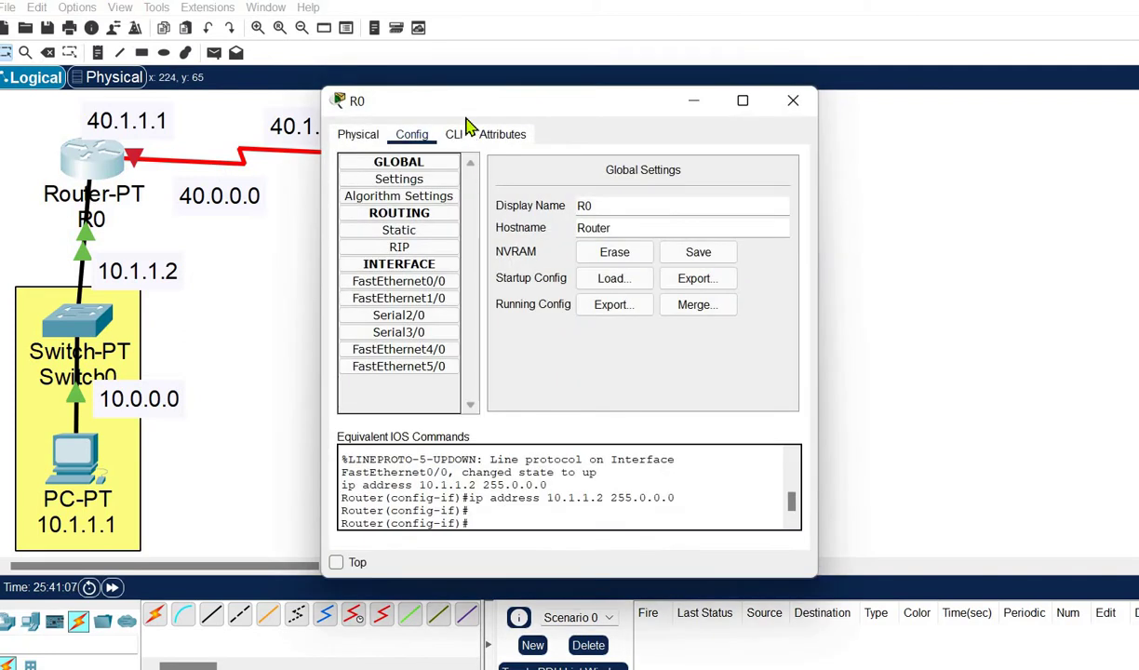
{"action": "left_click_drag", "start_coordinate": [687, 97], "coordinate": [901, 77]}
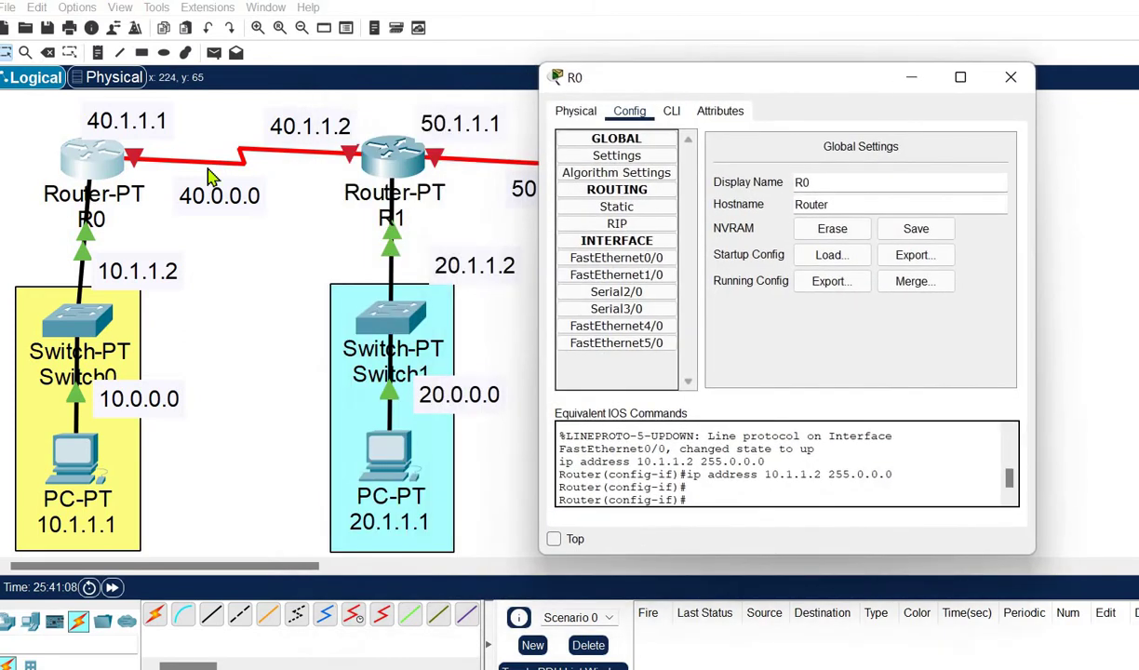
{"action": "left_click", "coordinate": [636, 294]}
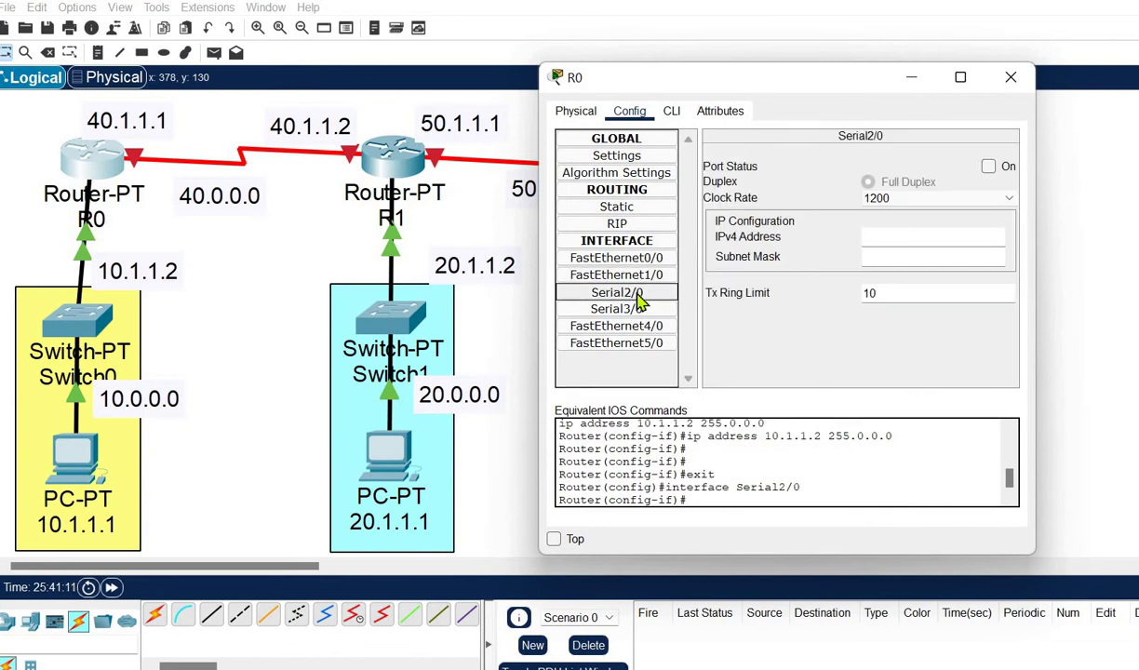
{"action": "left_click", "coordinate": [987, 166]}
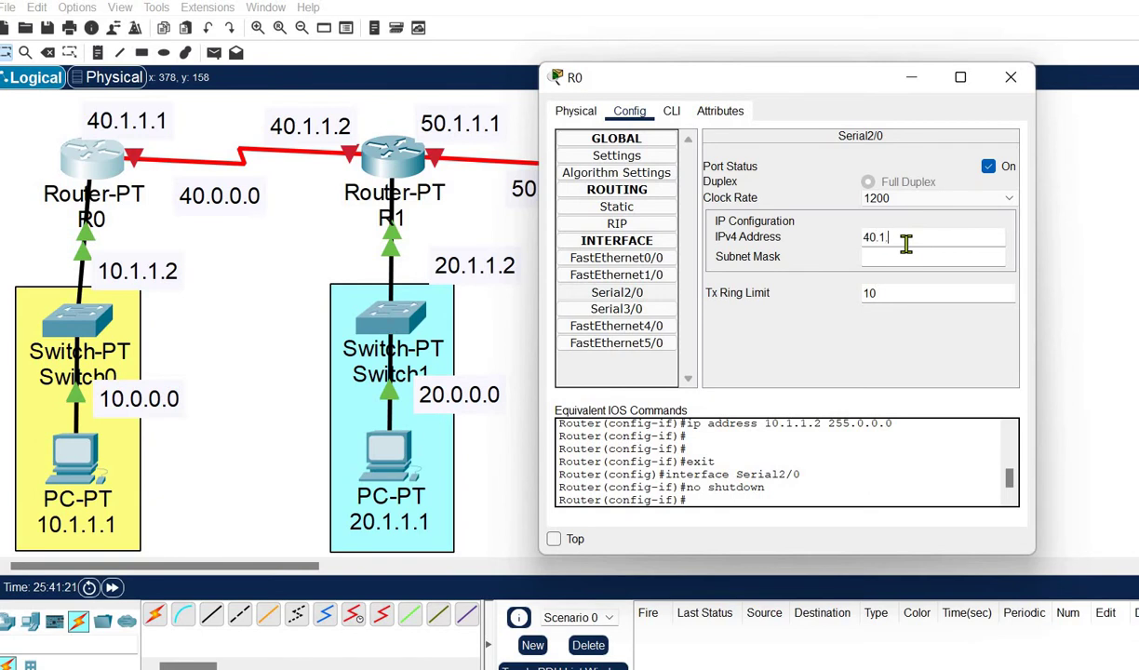
{"action": "type", "text": ".1.1"}
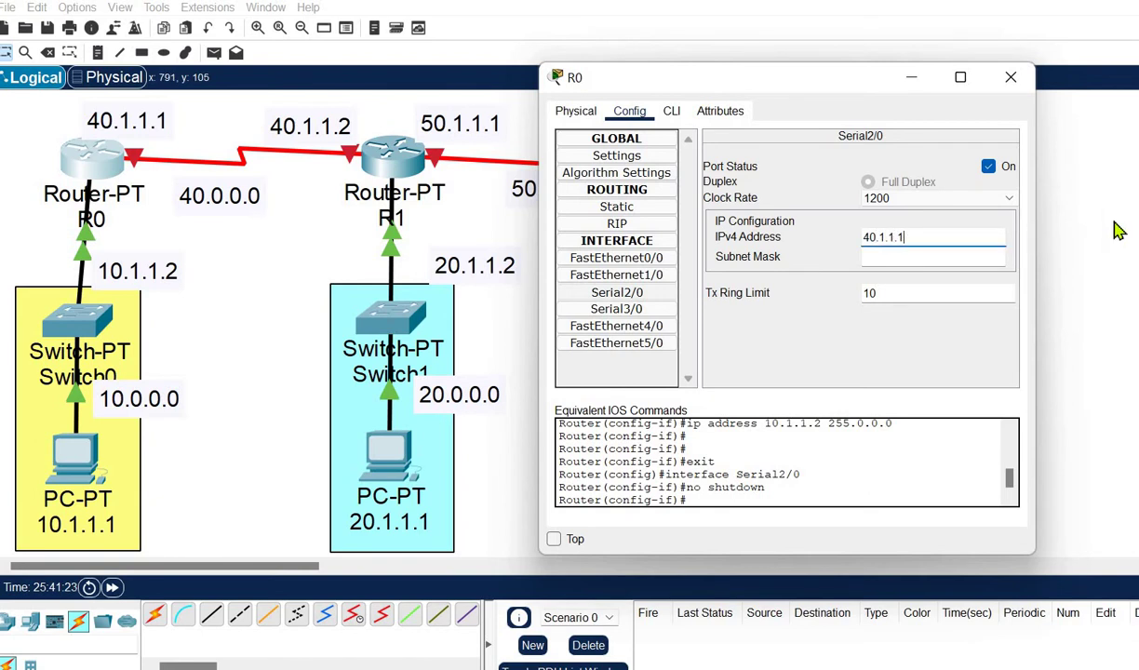
{"action": "left_click", "coordinate": [941, 259]}
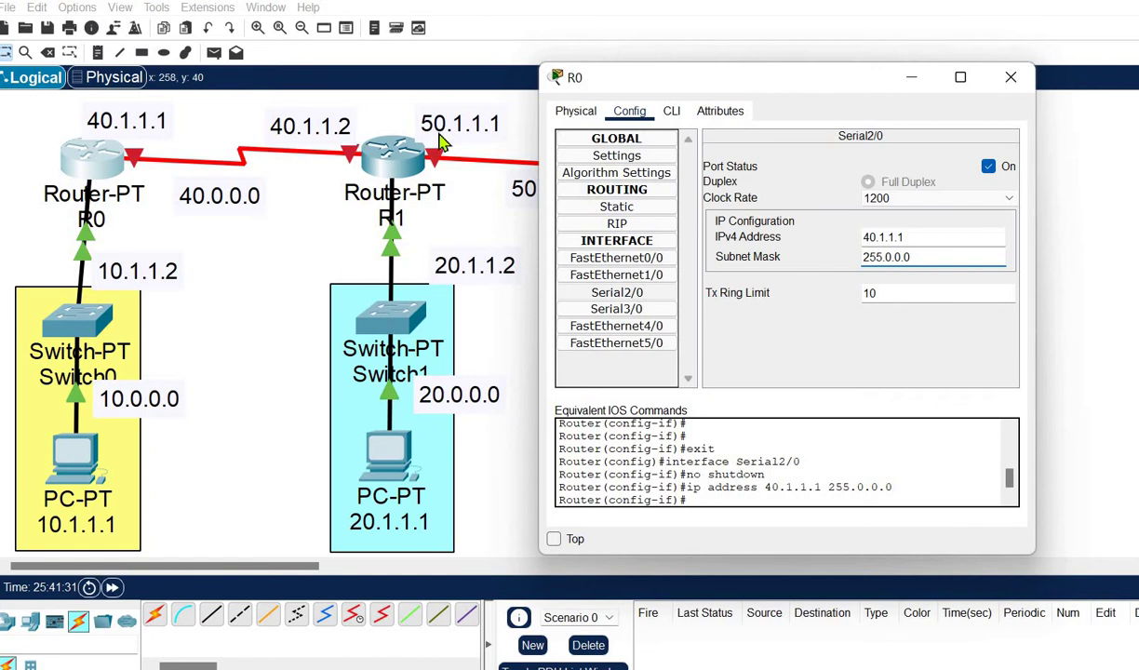
{"action": "left_click", "coordinate": [1010, 77]}
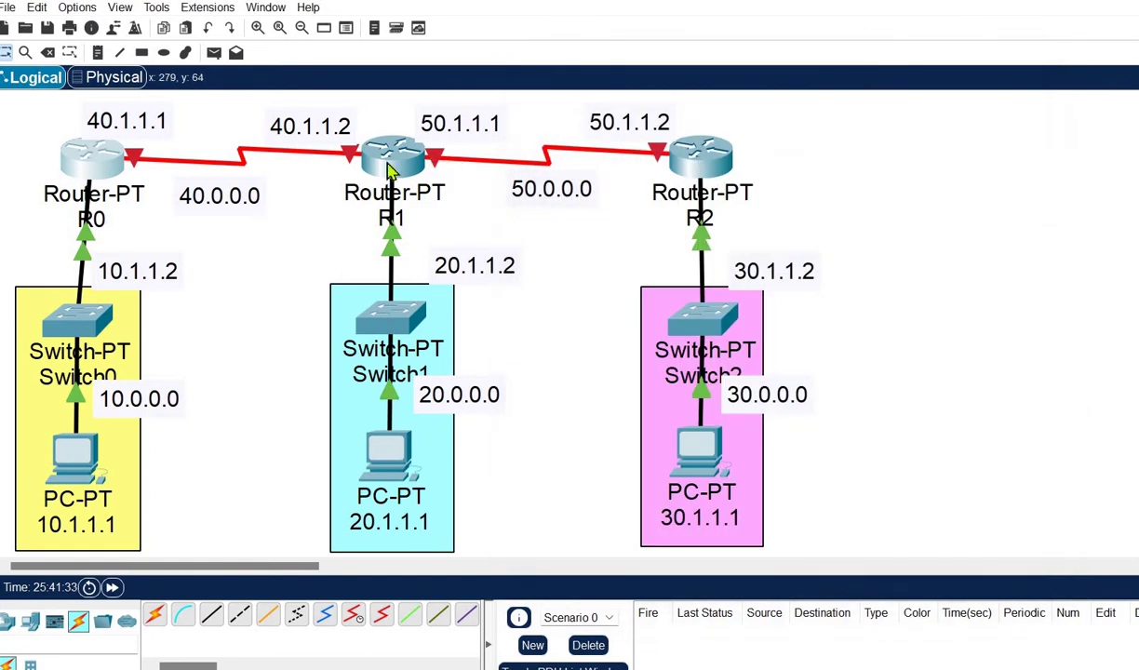
Enable Serial2/0 on router R1 and assign it IPv4 address 40.1.1.2 with subnet mask 255.0.0.0
{"action": "left_click", "coordinate": [390, 170]}
{"action": "left_click", "coordinate": [400, 317]}
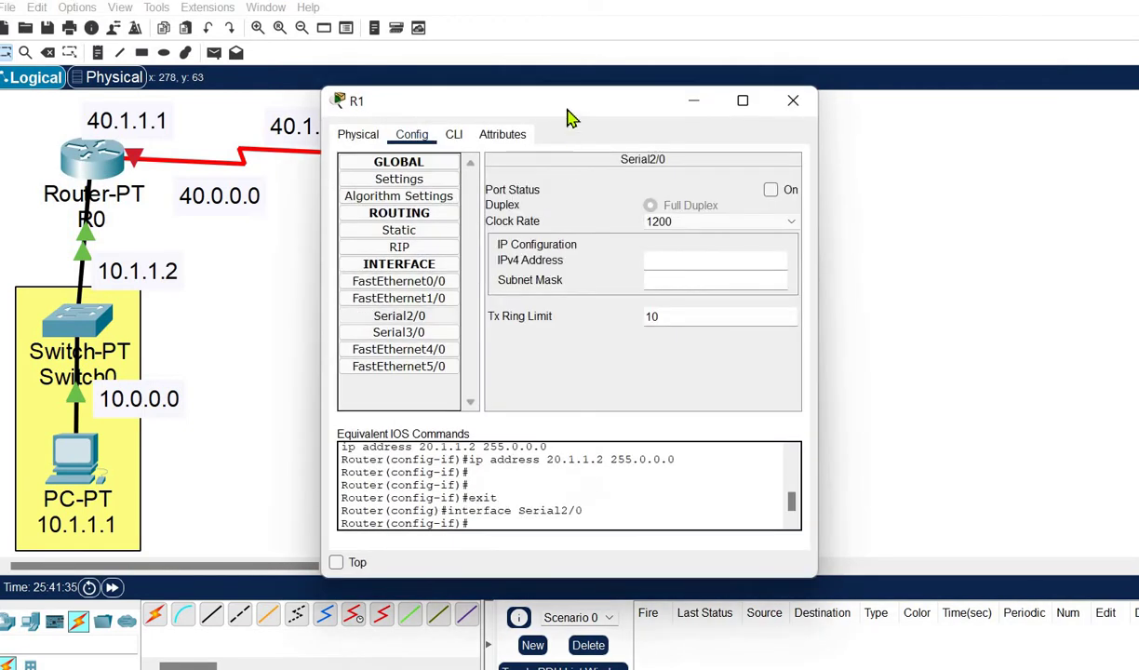
{"action": "left_click_drag", "start_coordinate": [570, 100], "coordinate": [810, 63]}
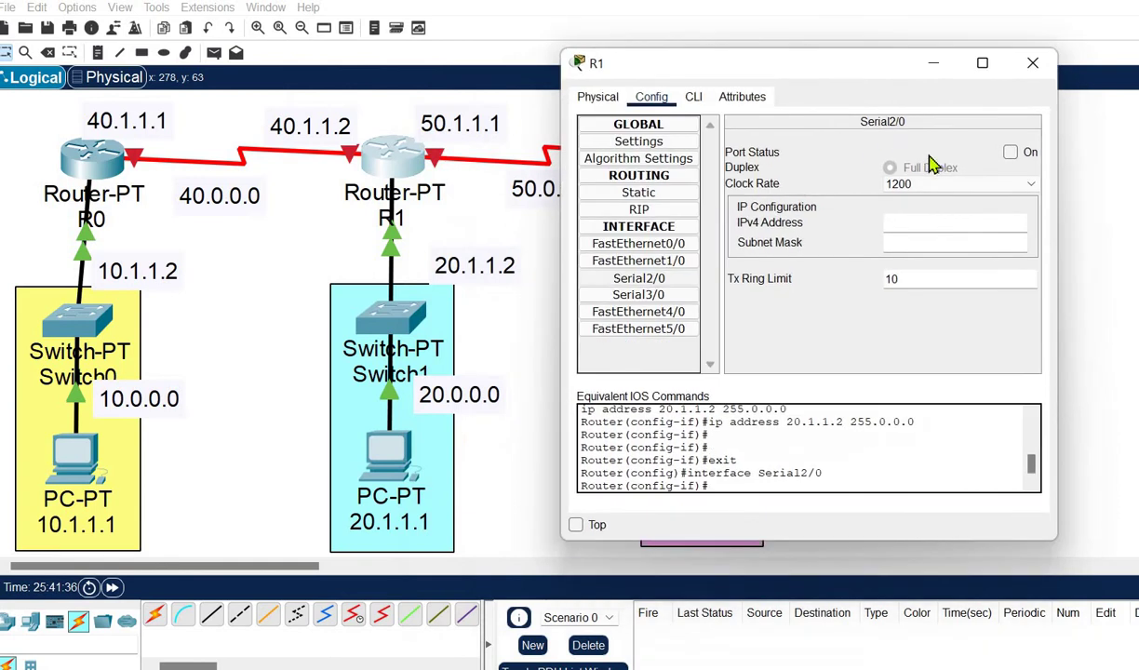
{"action": "left_click", "coordinate": [1010, 153]}
{"action": "left_click", "coordinate": [931, 220]}
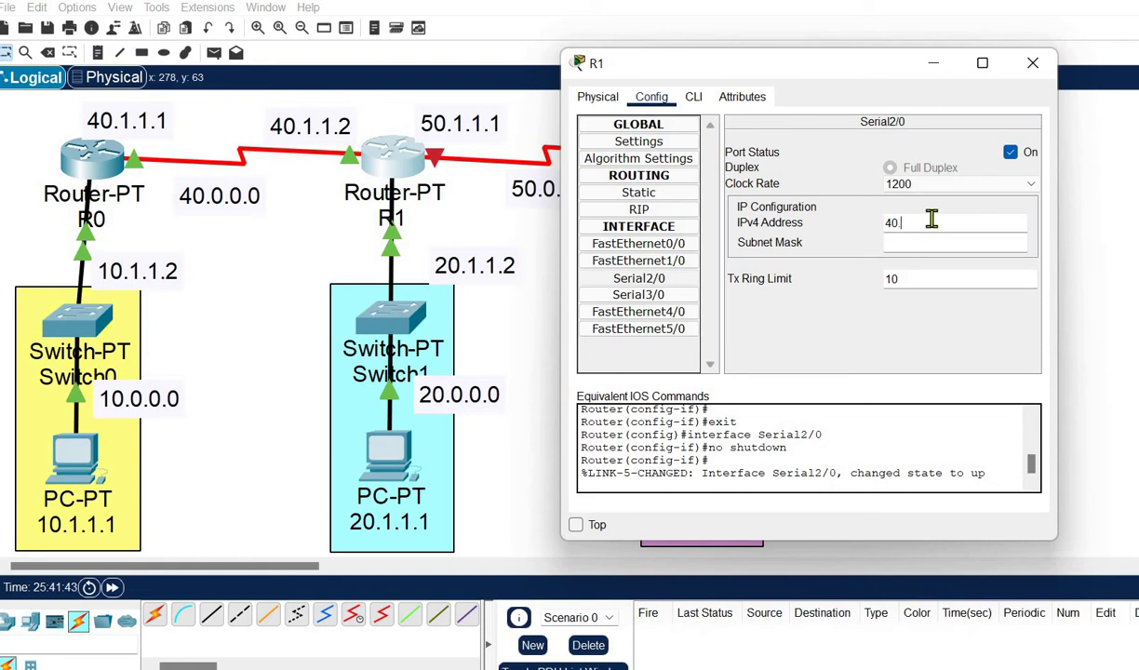
{"action": "type", "text": "40.1.1"}
{"action": "type", "text": ".1"}
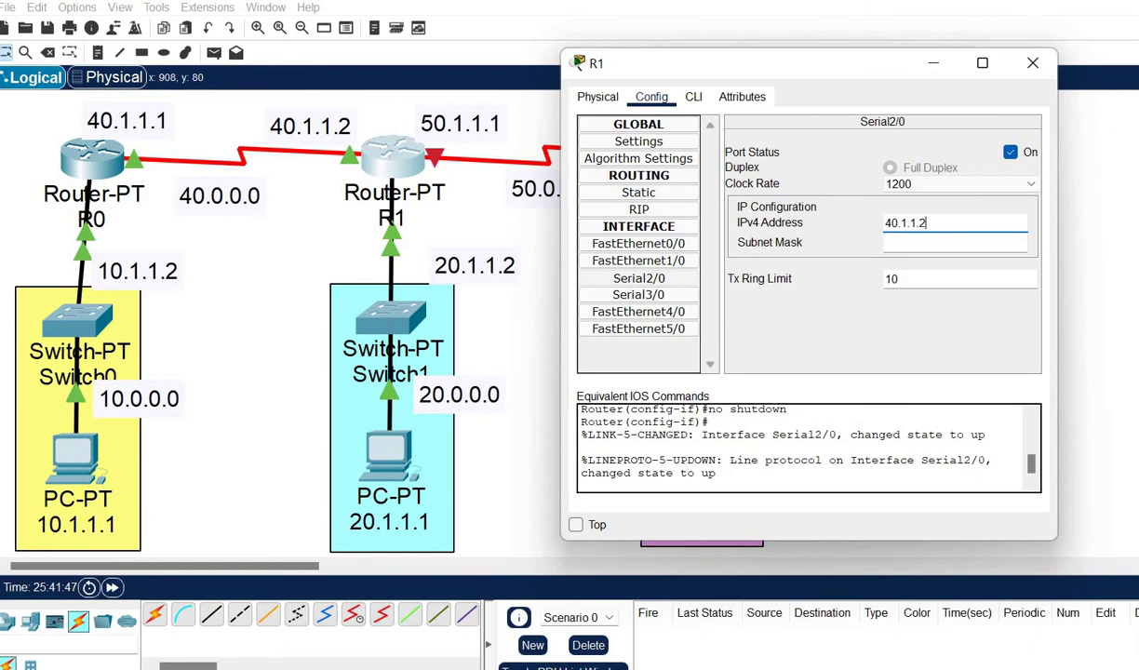
{"action": "left_click", "coordinate": [973, 241]}
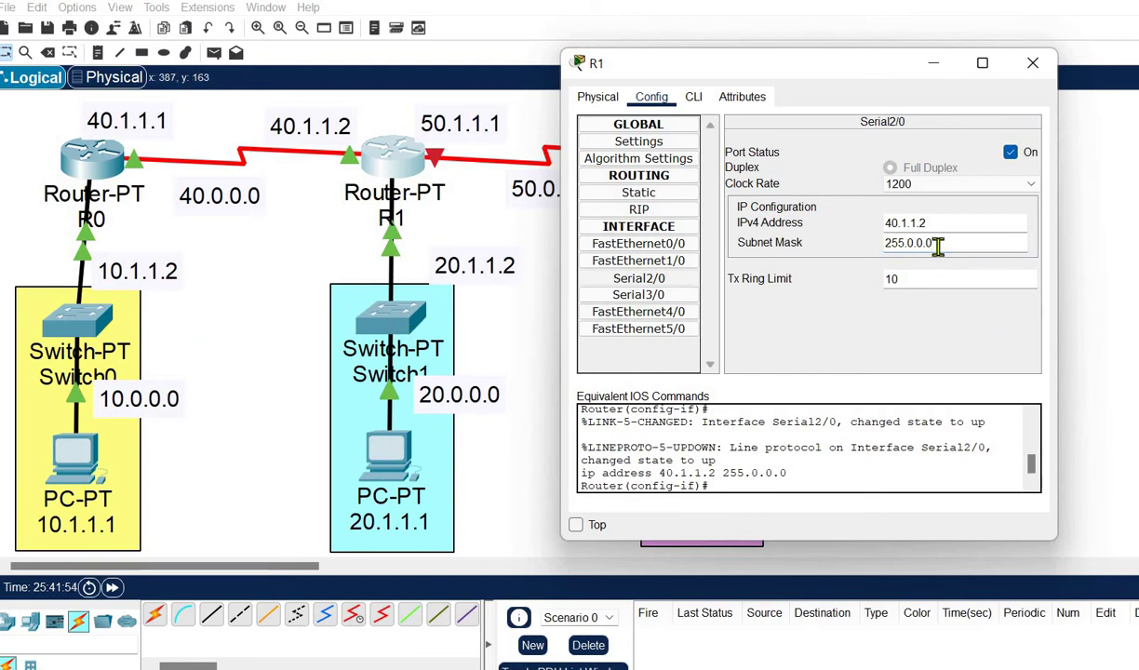
{"action": "left_click", "coordinate": [891, 244]}
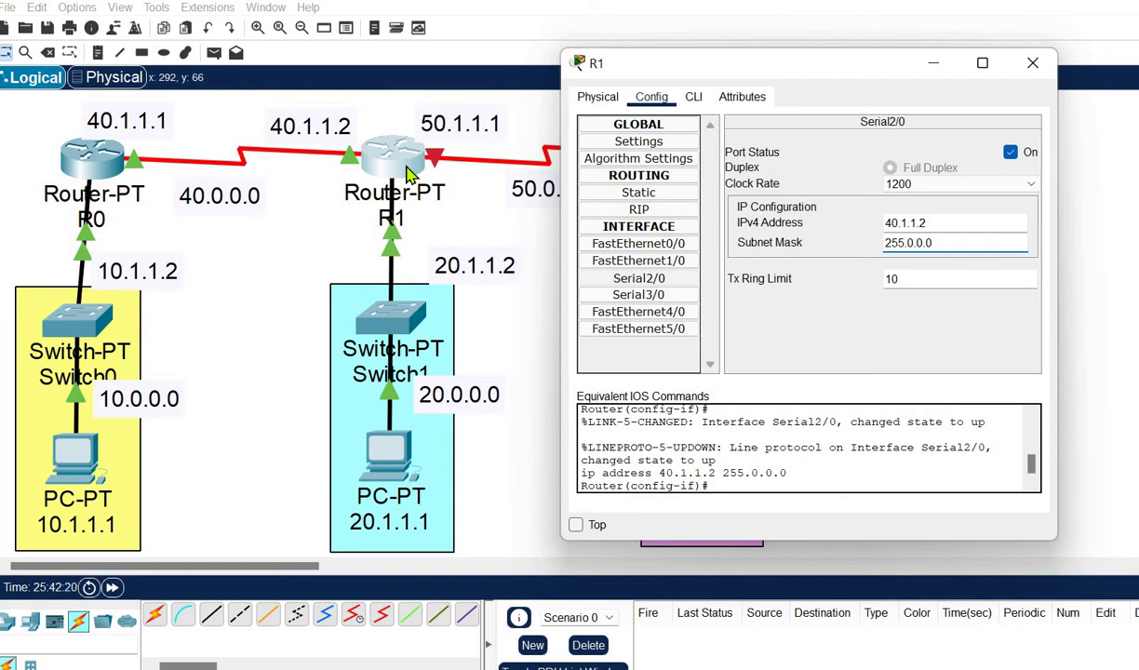
{"action": "left_click", "coordinate": [1032, 62]}
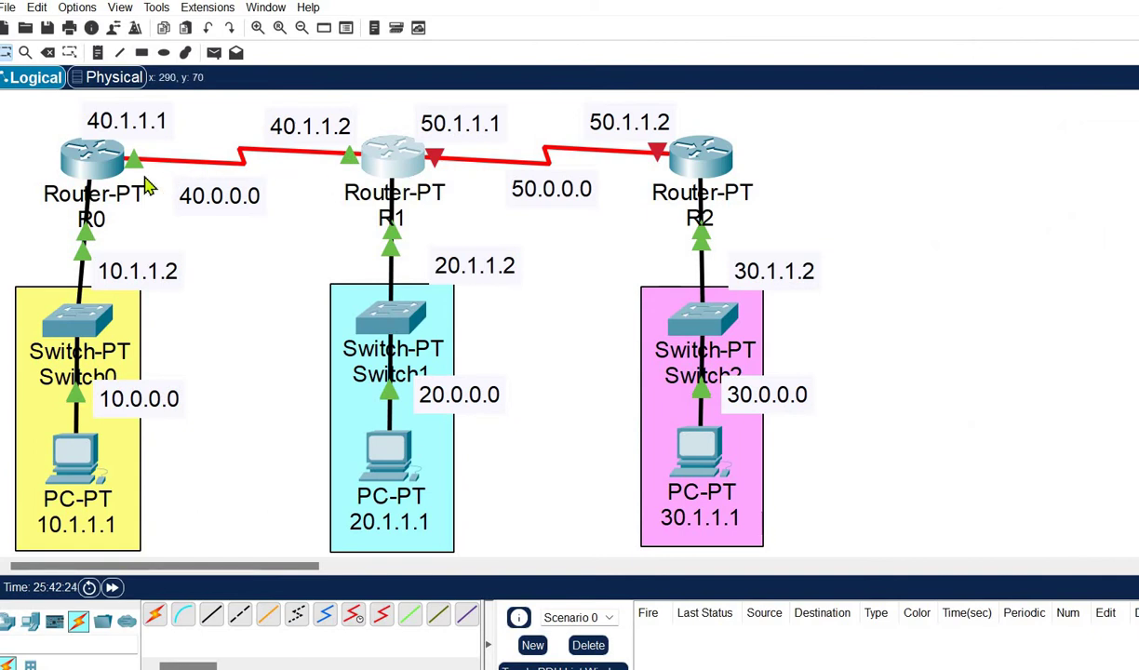
Enable Serial3/0 on router R1 and assign it IPv4 address 50.1.1.1 with subnet mask 255.0.0.0
{"action": "left_click", "coordinate": [404, 164]}
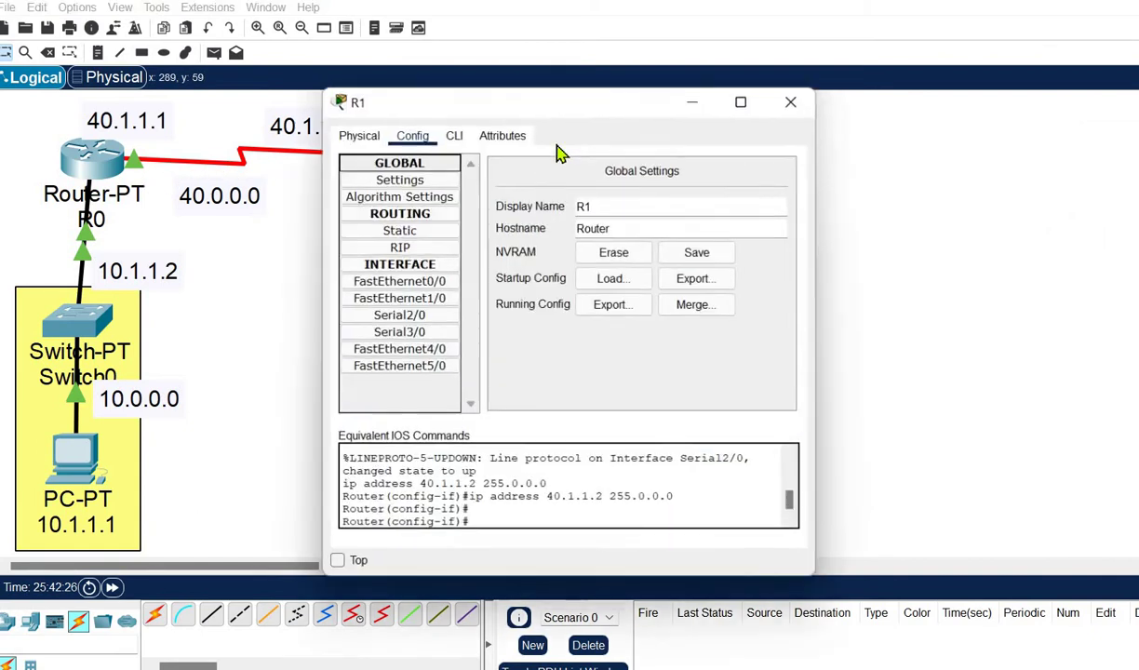
{"action": "left_click_drag", "start_coordinate": [500, 105], "coordinate": [804, 70]}
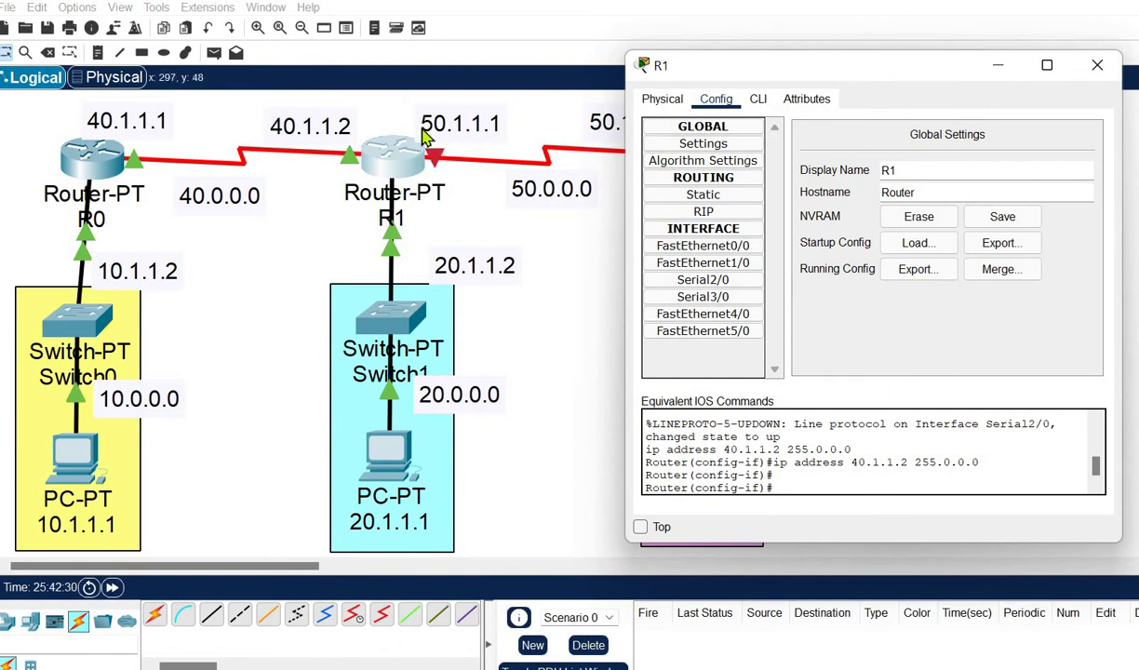
{"action": "left_click", "coordinate": [725, 297]}
{"action": "left_click", "coordinate": [725, 282]}
{"action": "left_click", "coordinate": [731, 298]}
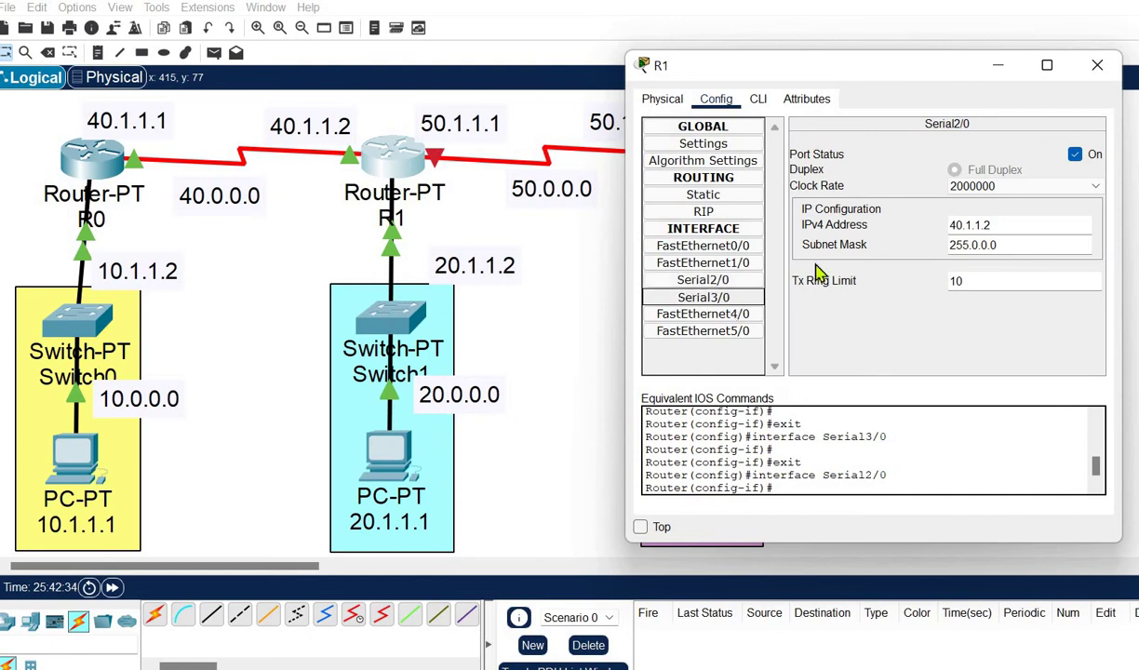
{"action": "left_click", "coordinate": [1076, 155]}
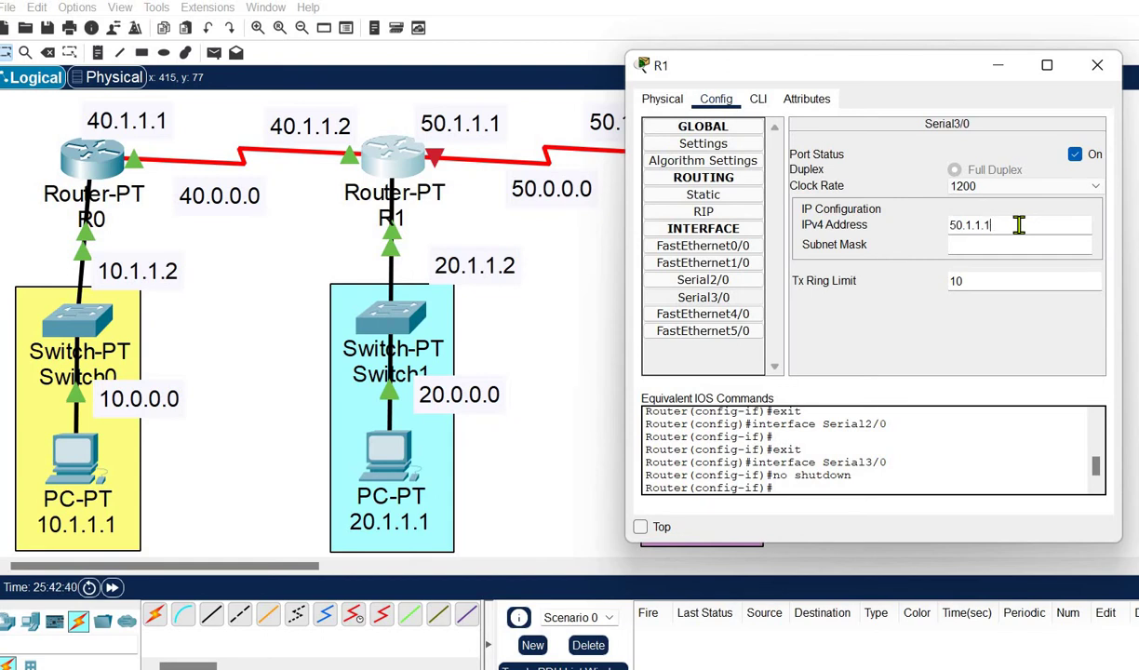
{"action": "left_click_drag", "start_coordinate": [972, 225], "coordinate": [968, 225]}
{"action": "left_click", "coordinate": [988, 247]}
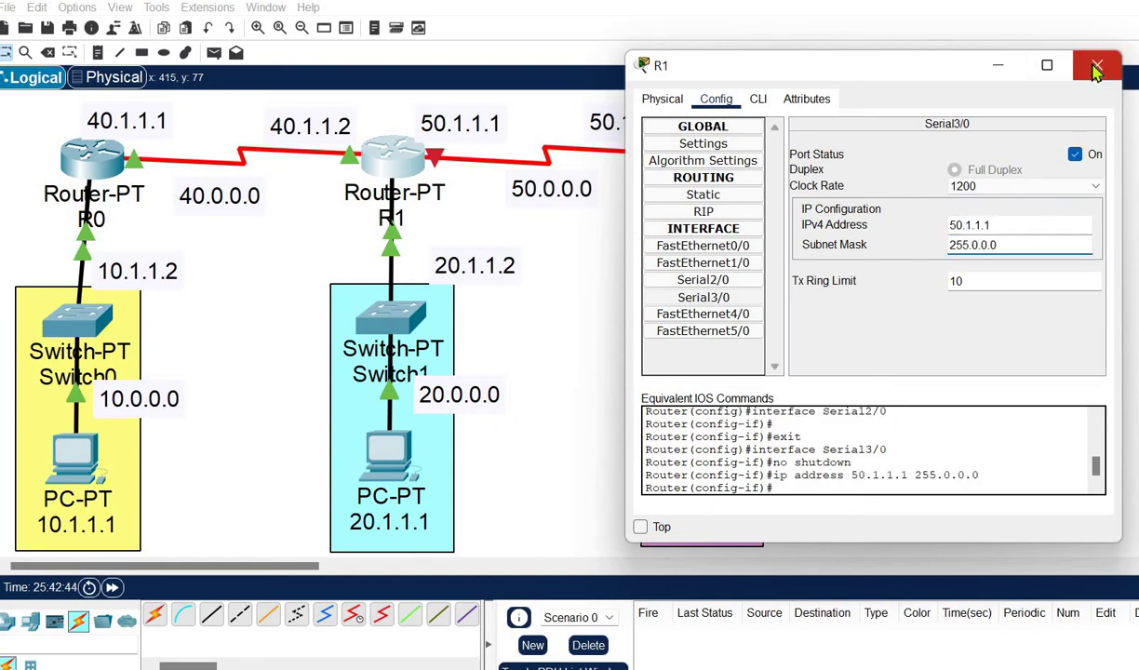
{"action": "left_click", "coordinate": [1097, 65]}
Enable Serial3/0 on router R2 and assign it IPv4 address 50.1.1.2 with its default subnet mask
{"action": "left_click", "coordinate": [721, 162]}
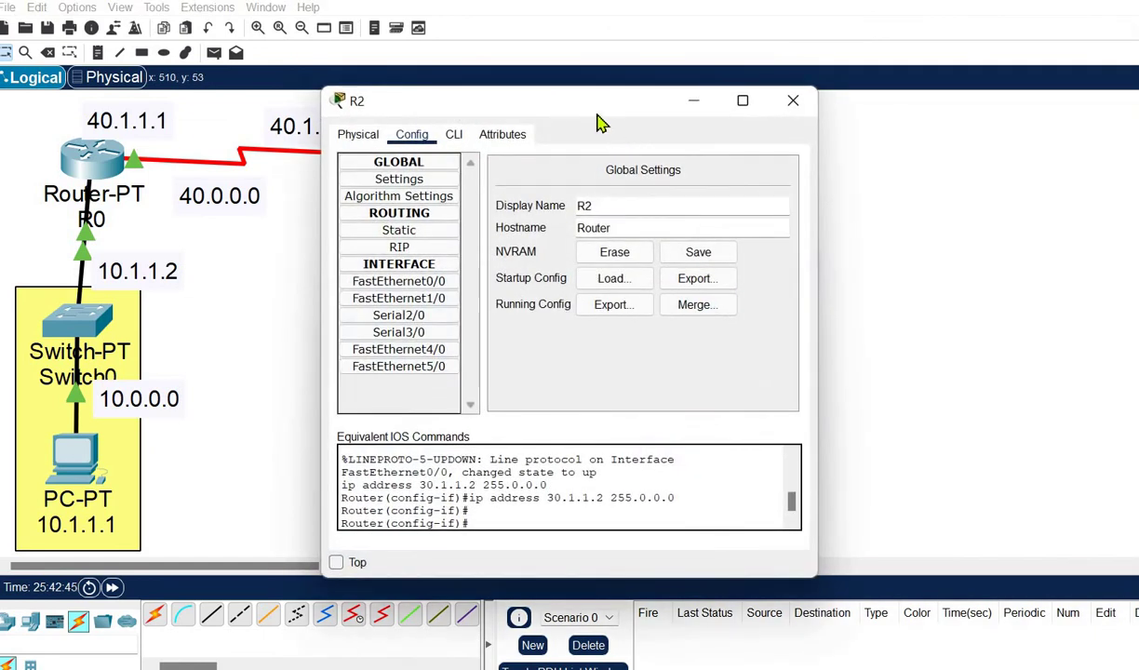
{"action": "left_click_drag", "start_coordinate": [600, 124], "coordinate": [901, 84]}
{"action": "left_click", "coordinate": [693, 294]}
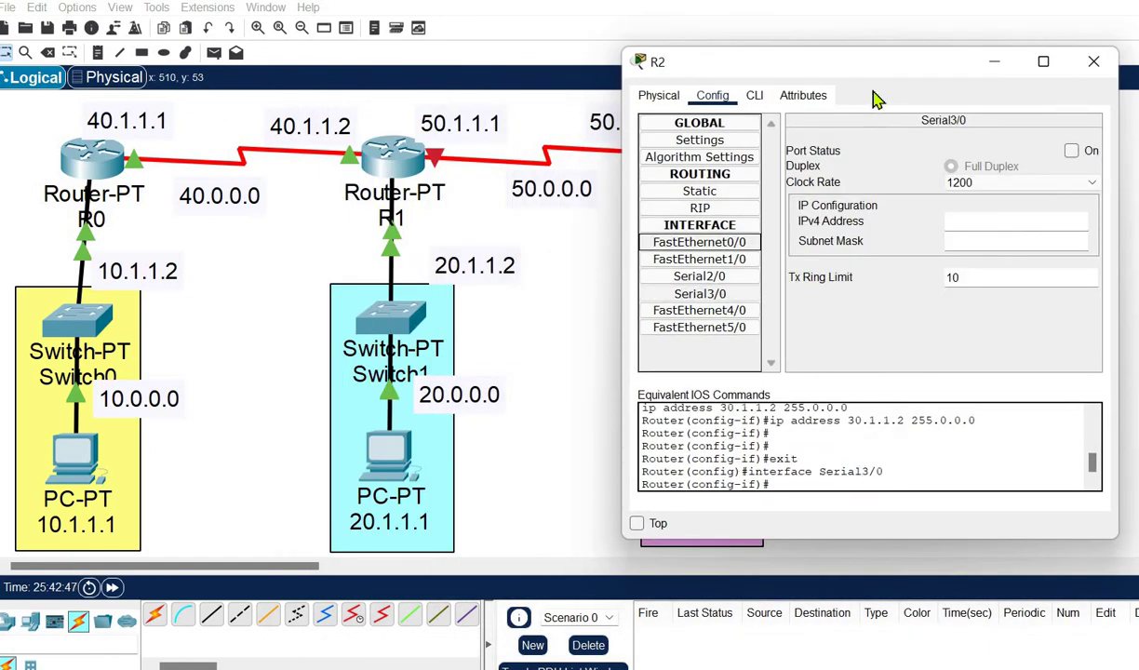
{"action": "left_click_drag", "start_coordinate": [819, 61], "coordinate": [277, 94]}
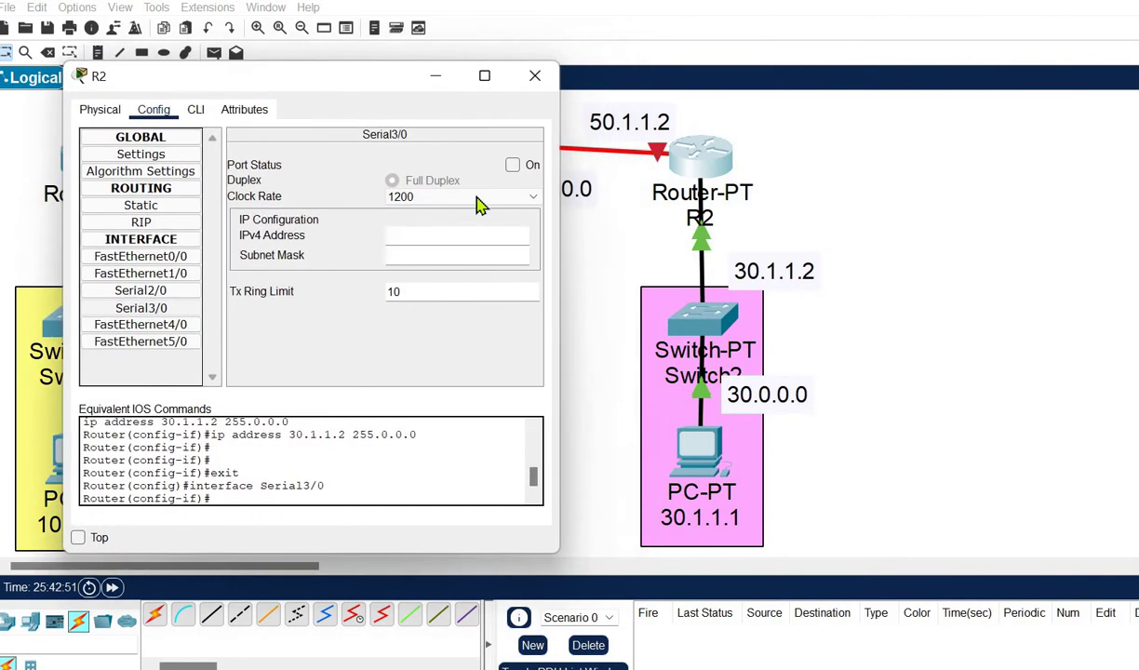
{"action": "left_click", "coordinate": [513, 165]}
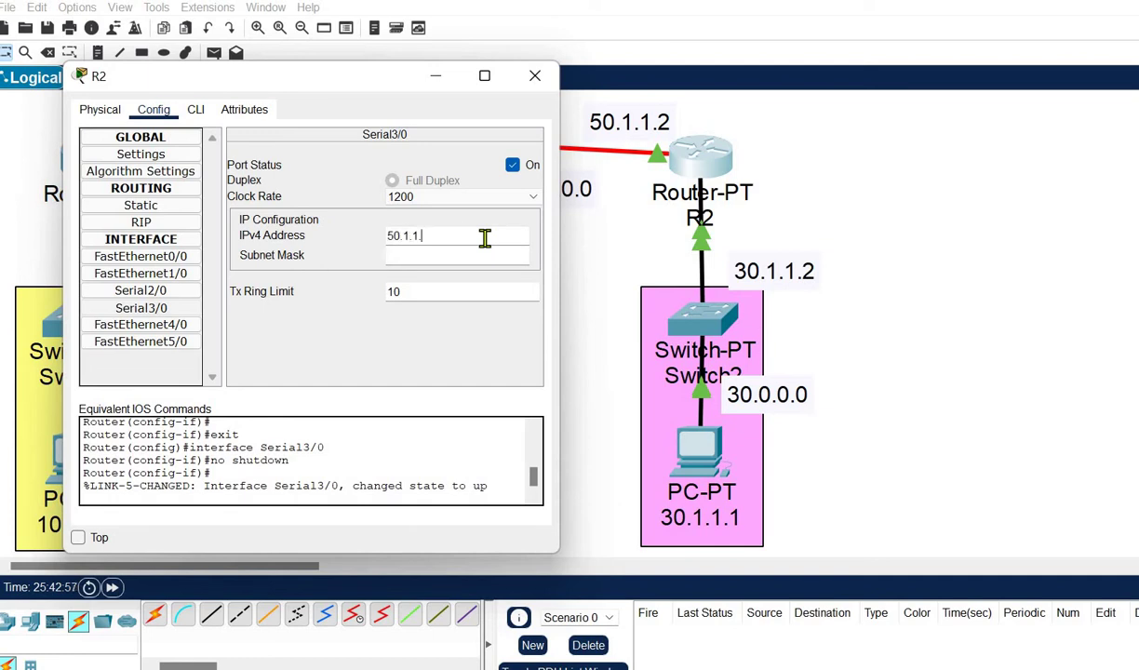
{"action": "left_click", "coordinate": [468, 255]}
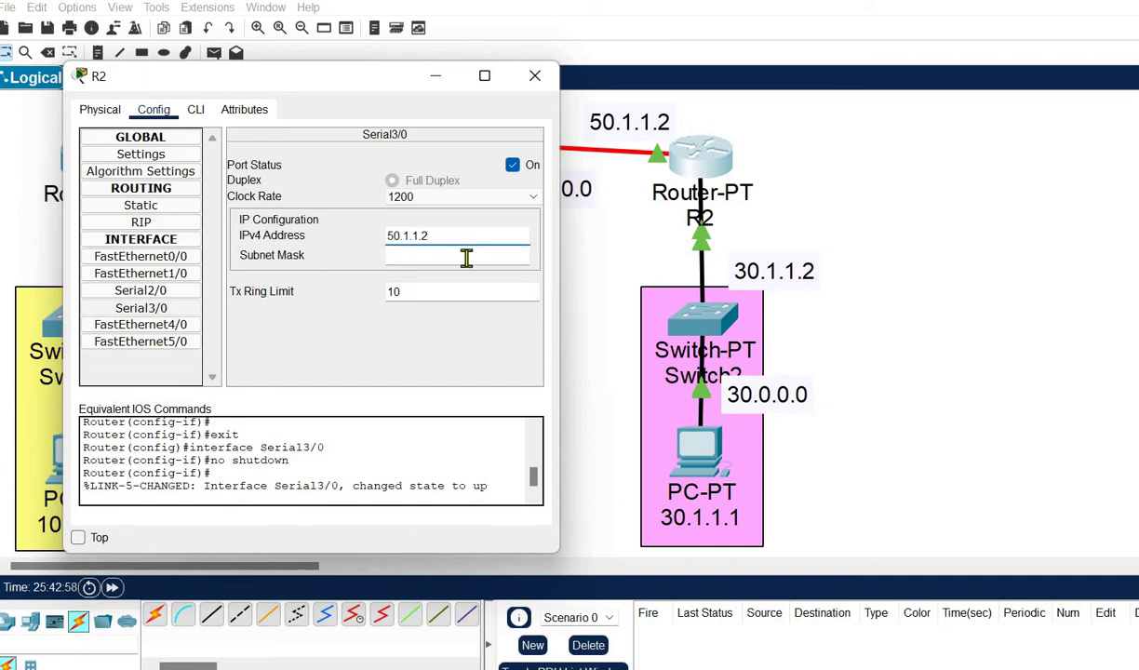
{"action": "left_click", "coordinate": [535, 76]}
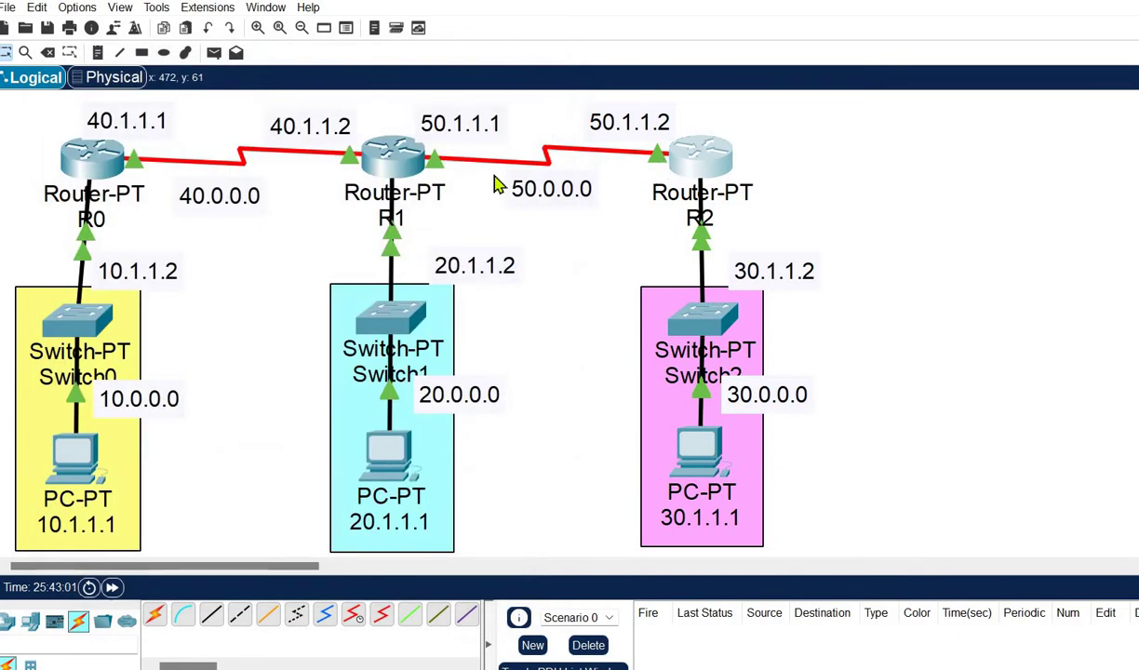
Test the serial link by sending a simple PDU from router R0 to router R1
{"action": "left_click", "coordinate": [213, 54]}
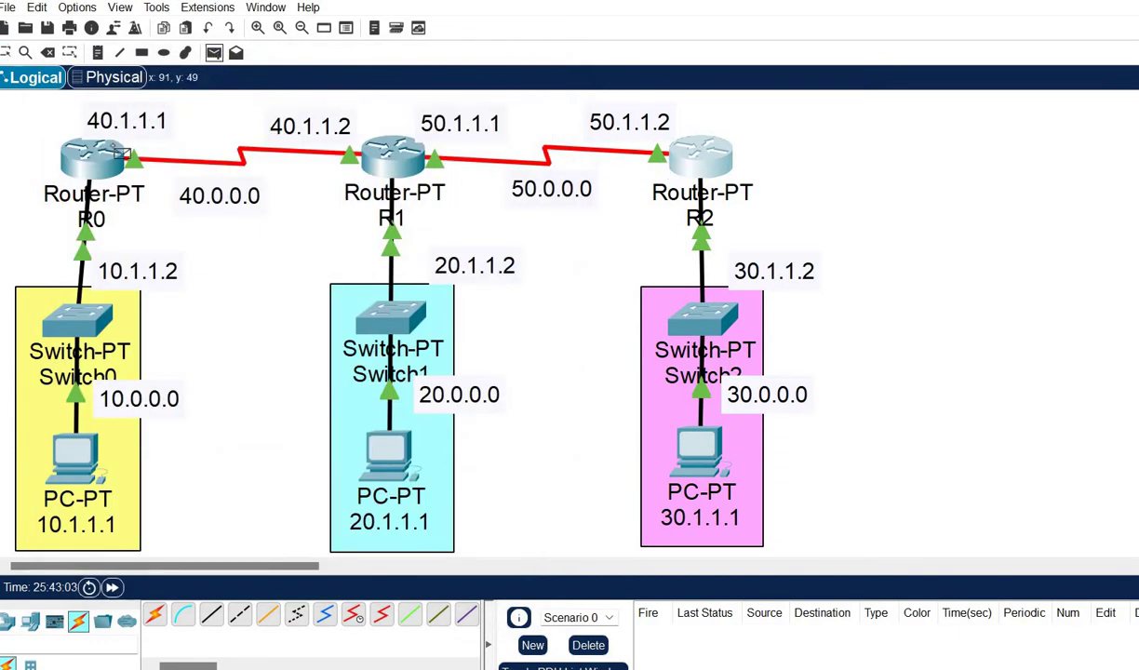
{"action": "left_click", "coordinate": [104, 156]}
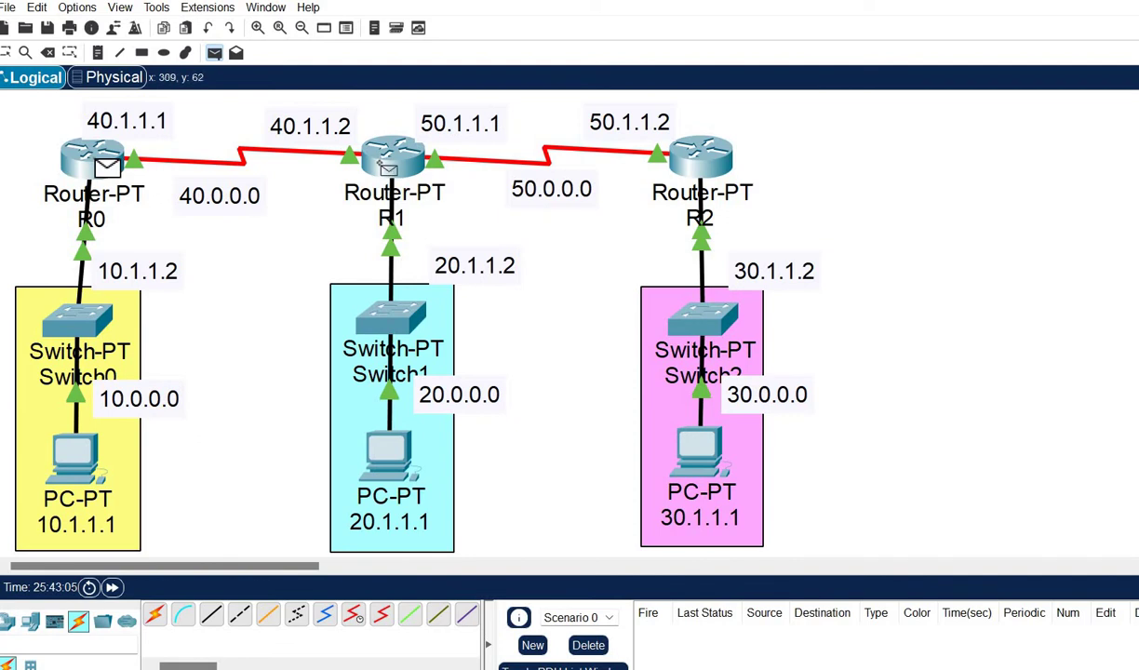
{"action": "left_click", "coordinate": [372, 159]}
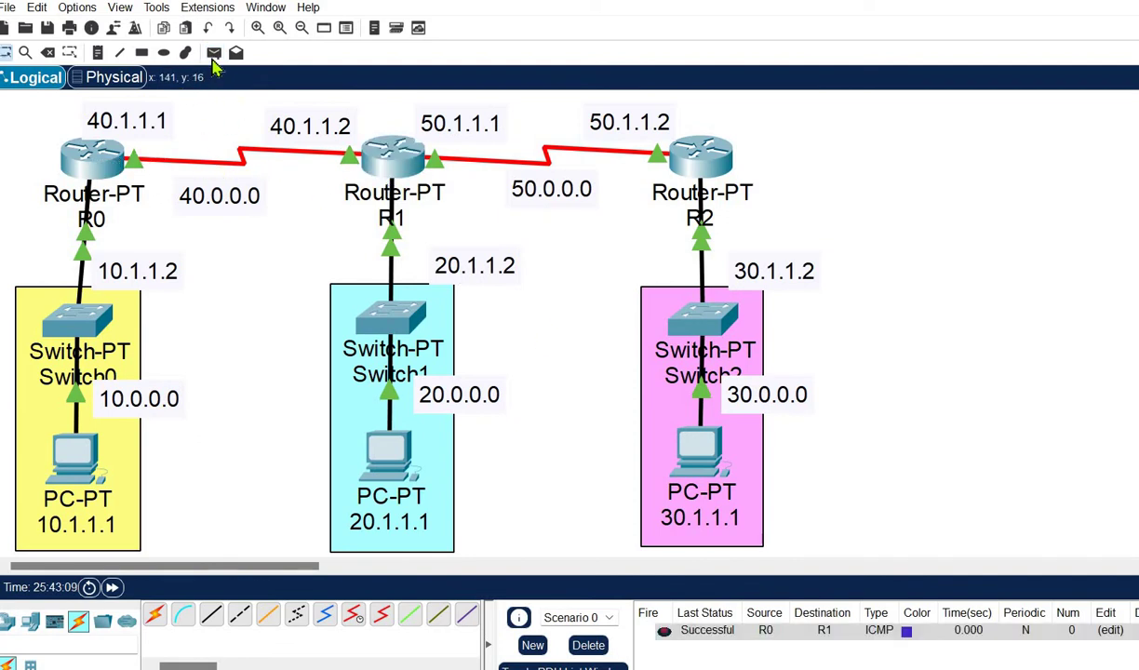
Send a simple PDU from PC 10.1.1.1 to router R0, and clear both test entries from the PDU list
{"action": "left_click", "coordinate": [213, 53]}
{"action": "left_click", "coordinate": [74, 454]}
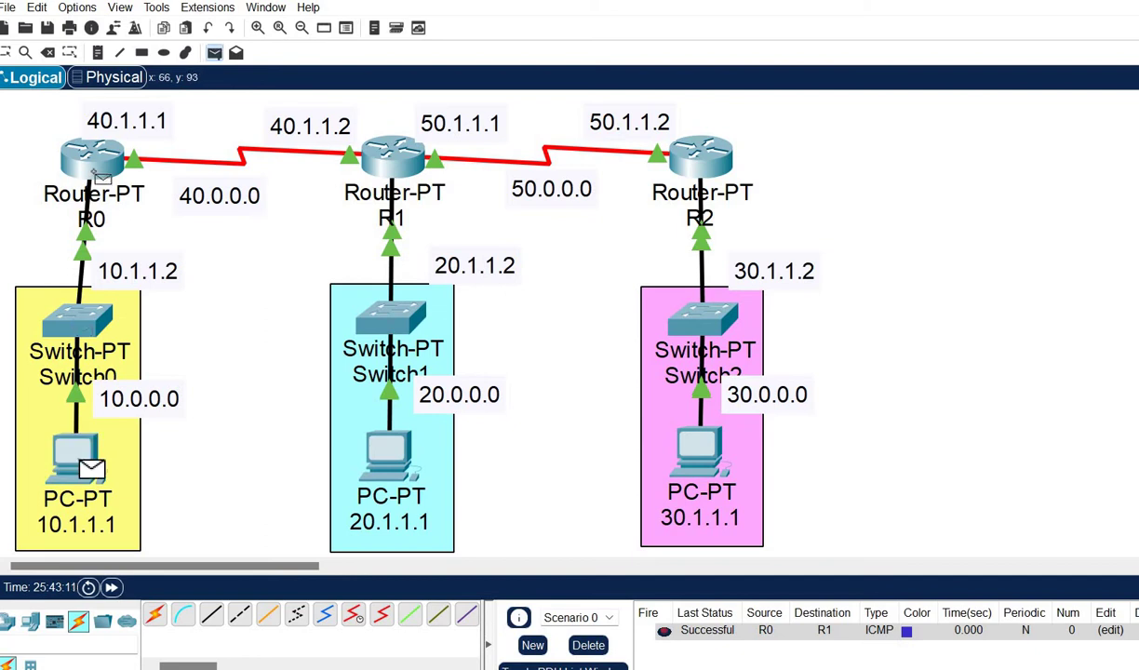
{"action": "left_click", "coordinate": [93, 160]}
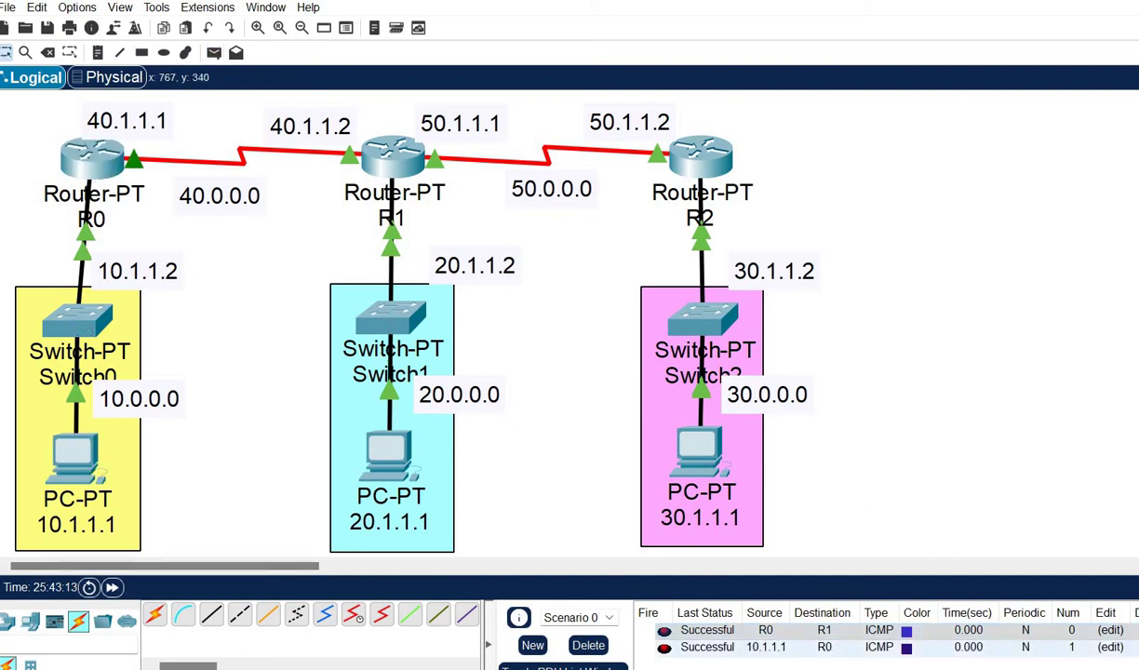
{"action": "double_click", "coordinate": [1135, 630]}
{"action": "double_click", "coordinate": [1135, 630]}
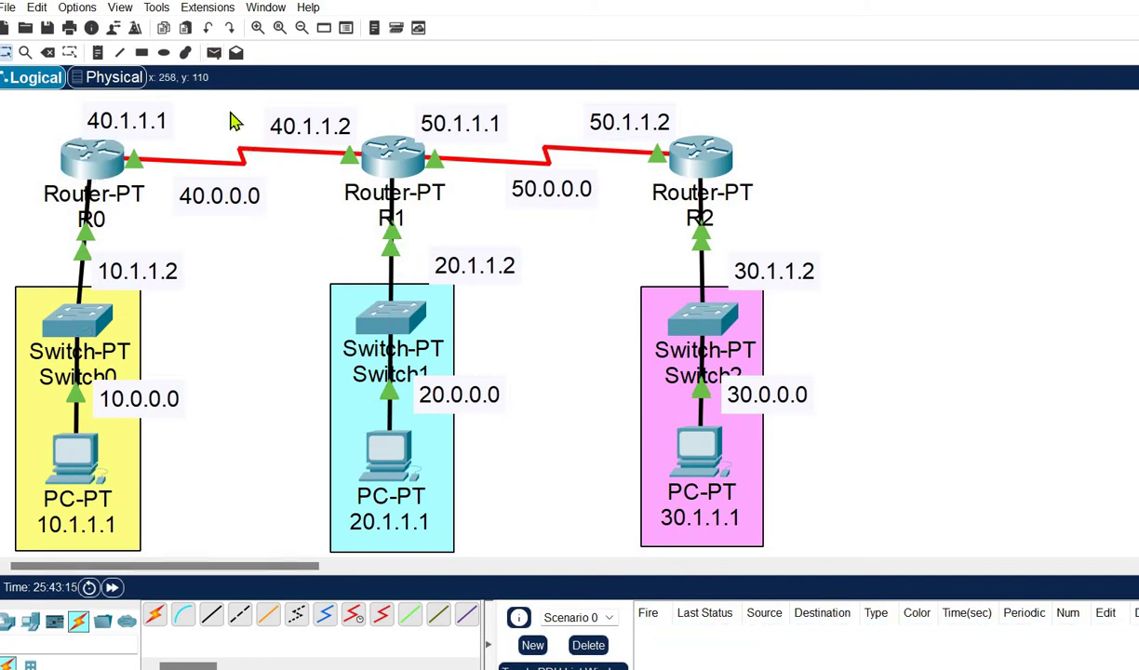
Send simple PDUs from PC 20.1.1.1 to router R1 and from PC 30.1.1.1 to router R2
{"action": "left_click", "coordinate": [213, 53]}
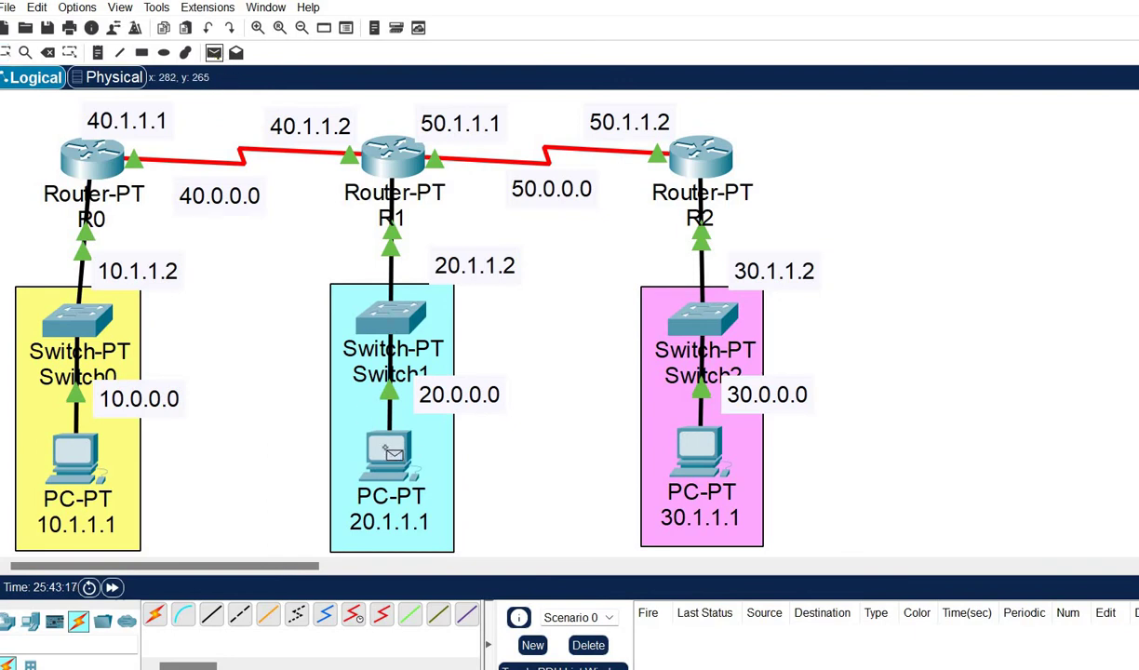
{"action": "left_click", "coordinate": [387, 451]}
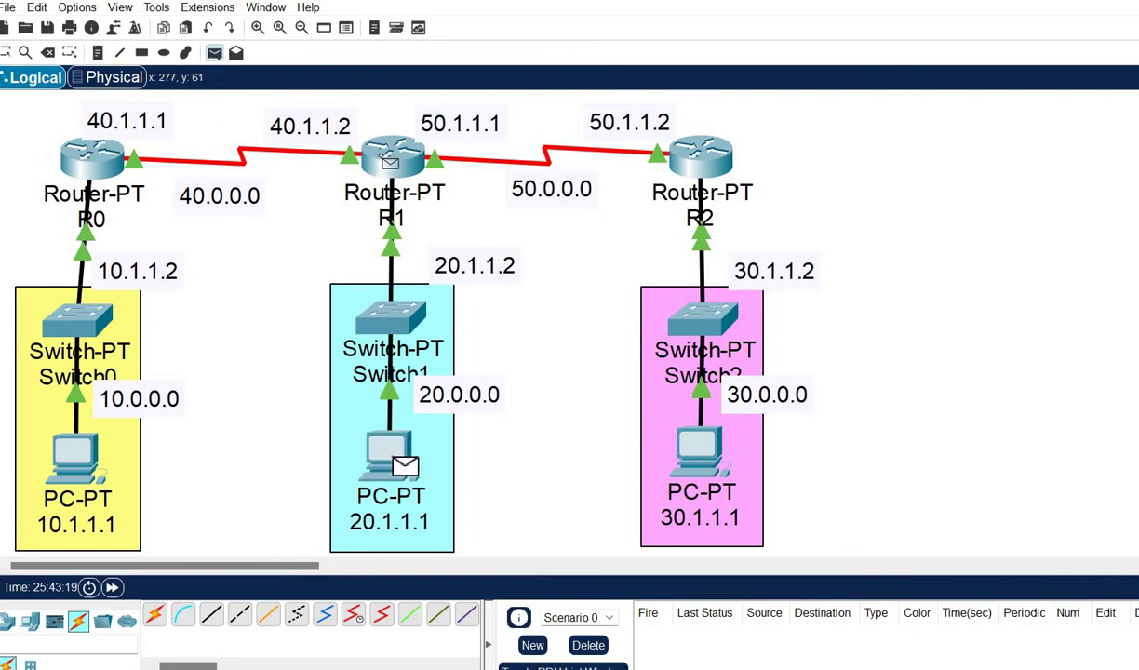
{"action": "left_click", "coordinate": [390, 160]}
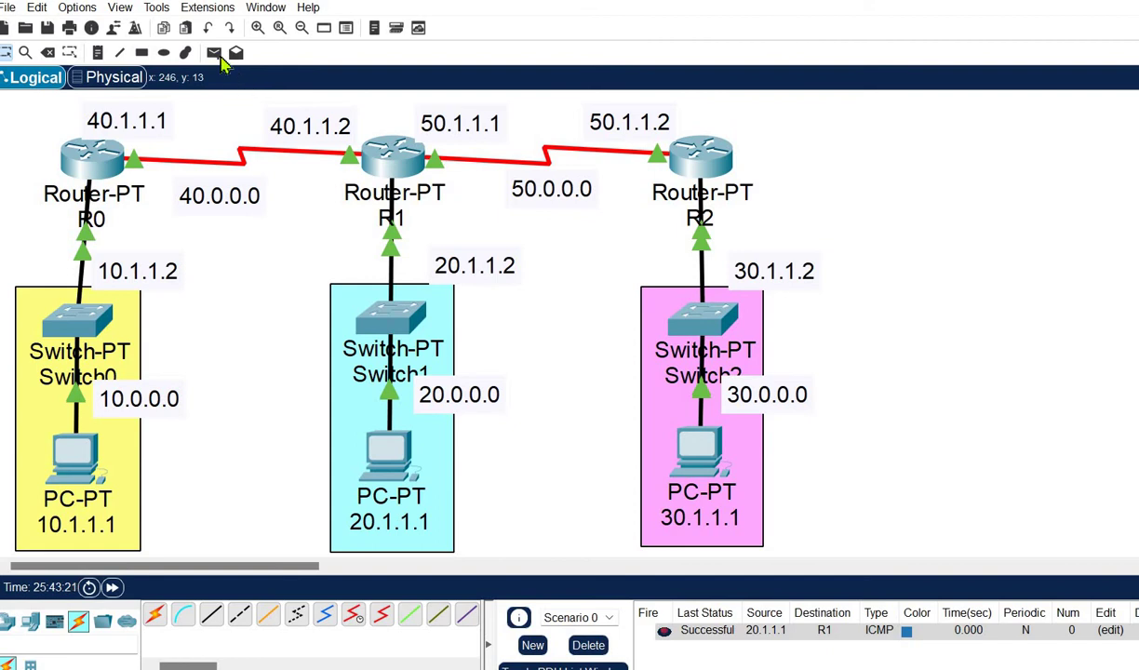
{"action": "left_click", "coordinate": [213, 53]}
{"action": "left_click", "coordinate": [684, 445]}
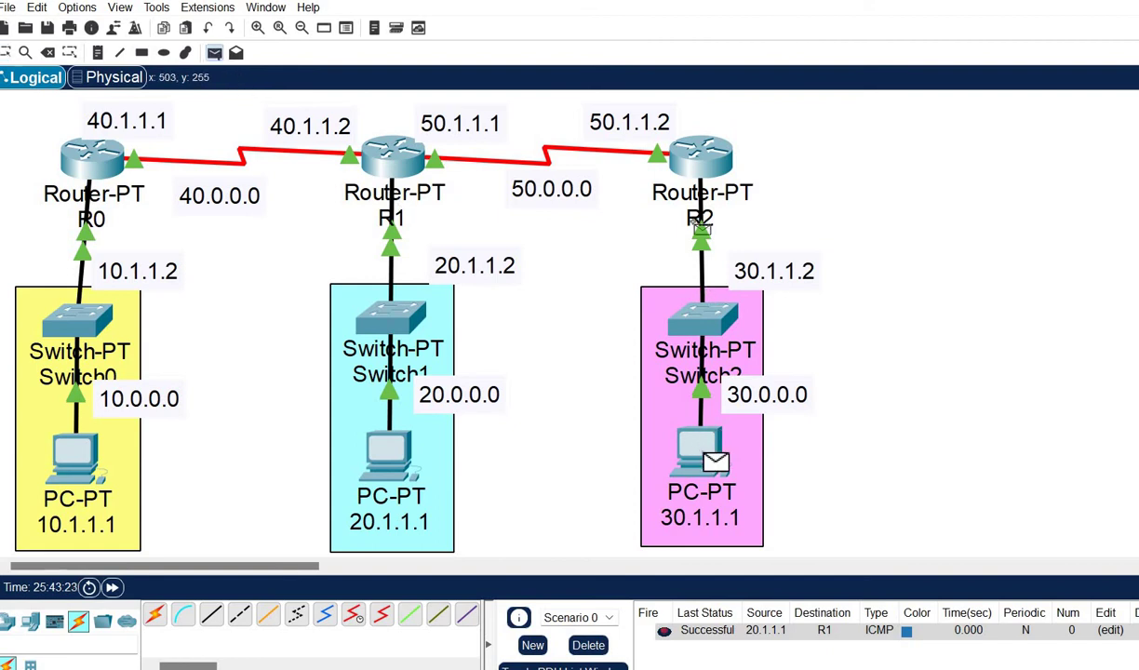
{"action": "left_click", "coordinate": [702, 158]}
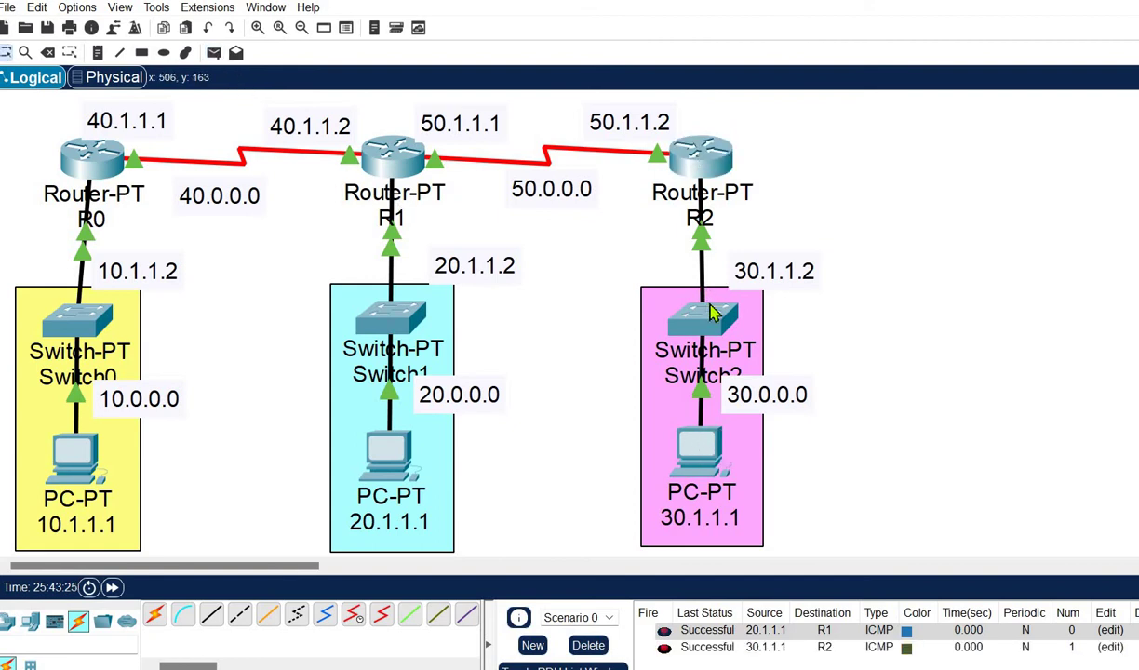
Send a simple PDU between routers R2 and R1, and remove all test entries from the PDU list
{"action": "left_click", "coordinate": [213, 53]}
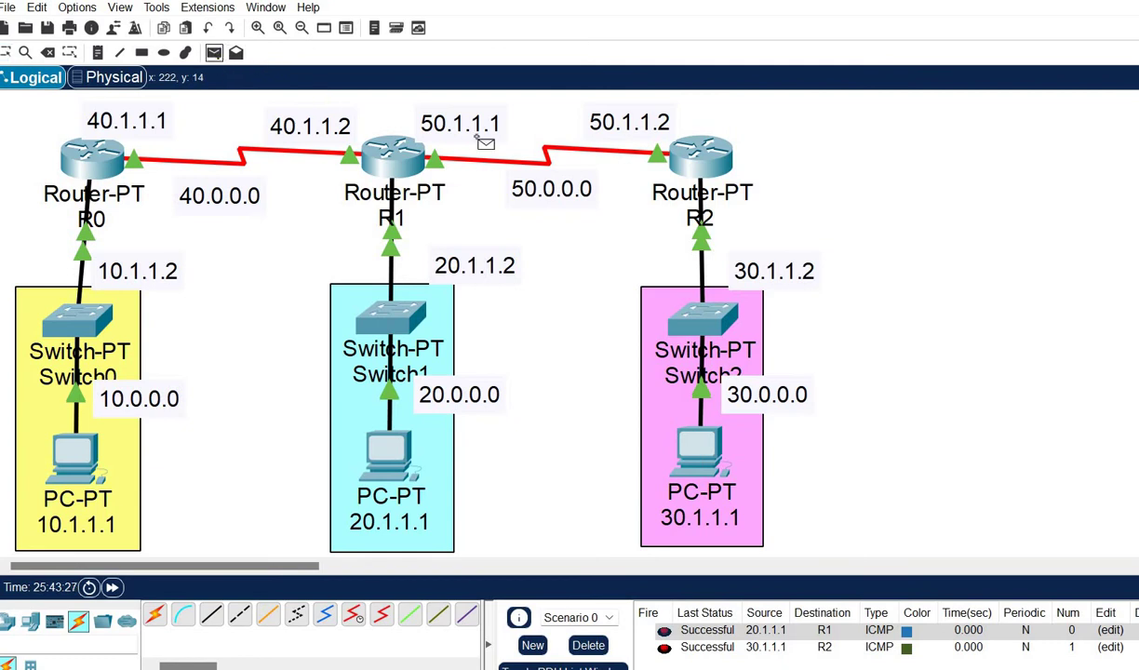
{"action": "left_click", "coordinate": [411, 157]}
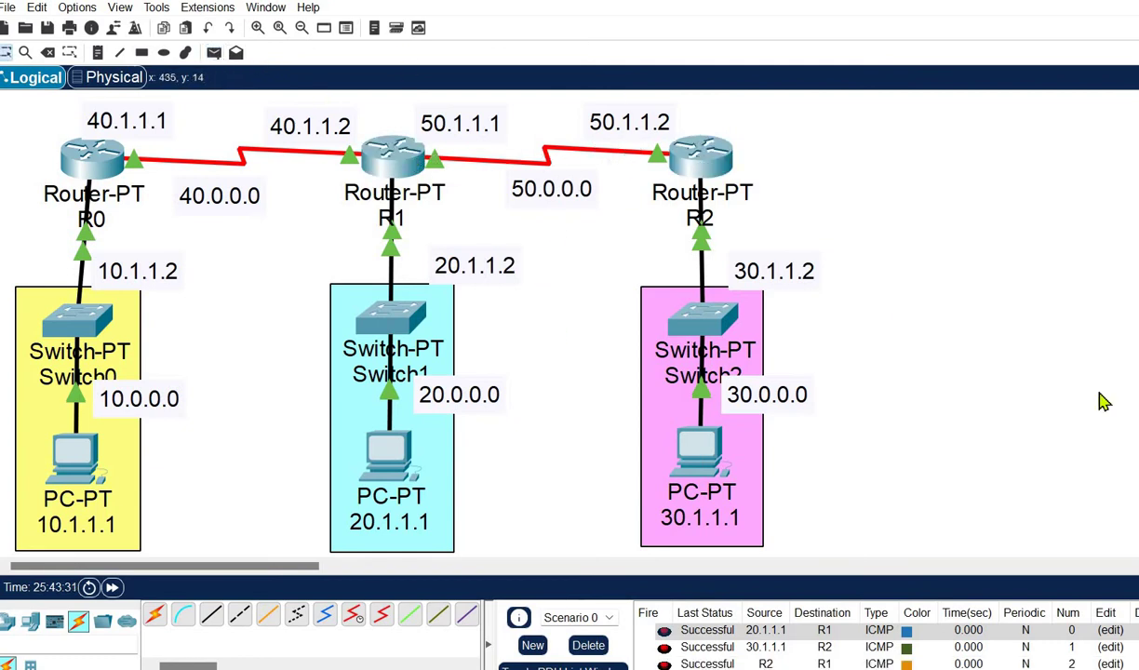
{"action": "double_click", "coordinate": [1135, 630]}
{"action": "double_click", "coordinate": [1135, 630]}
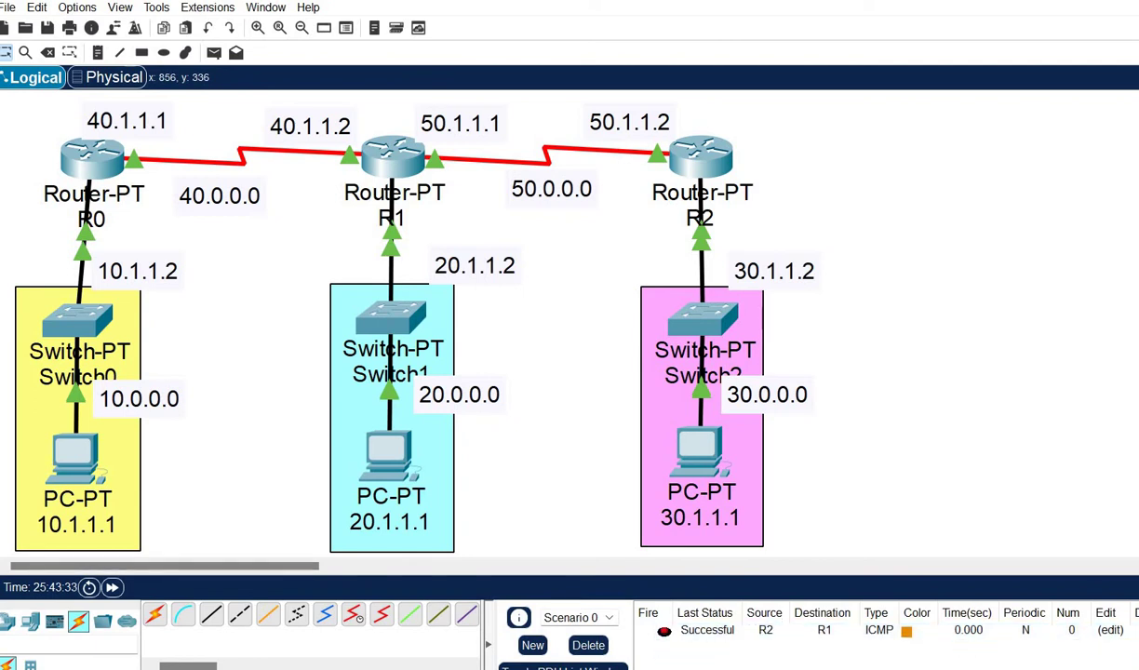
{"action": "double_click", "coordinate": [1135, 630]}
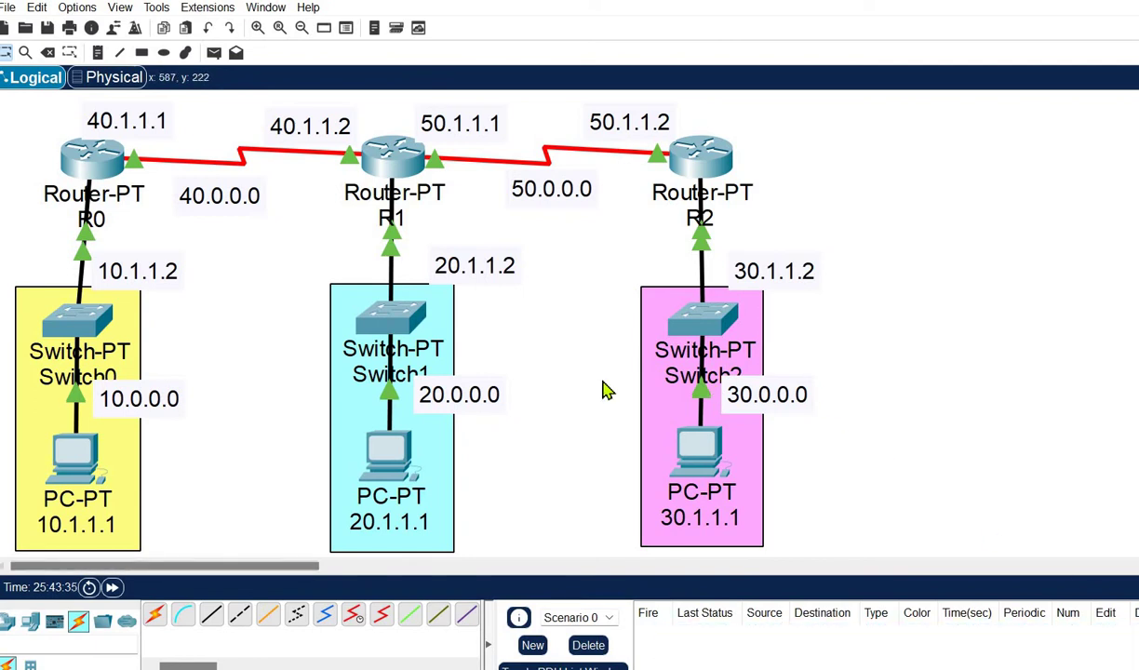
Send a simple PDU from router R0 to router R2
{"action": "left_click", "coordinate": [210, 54]}
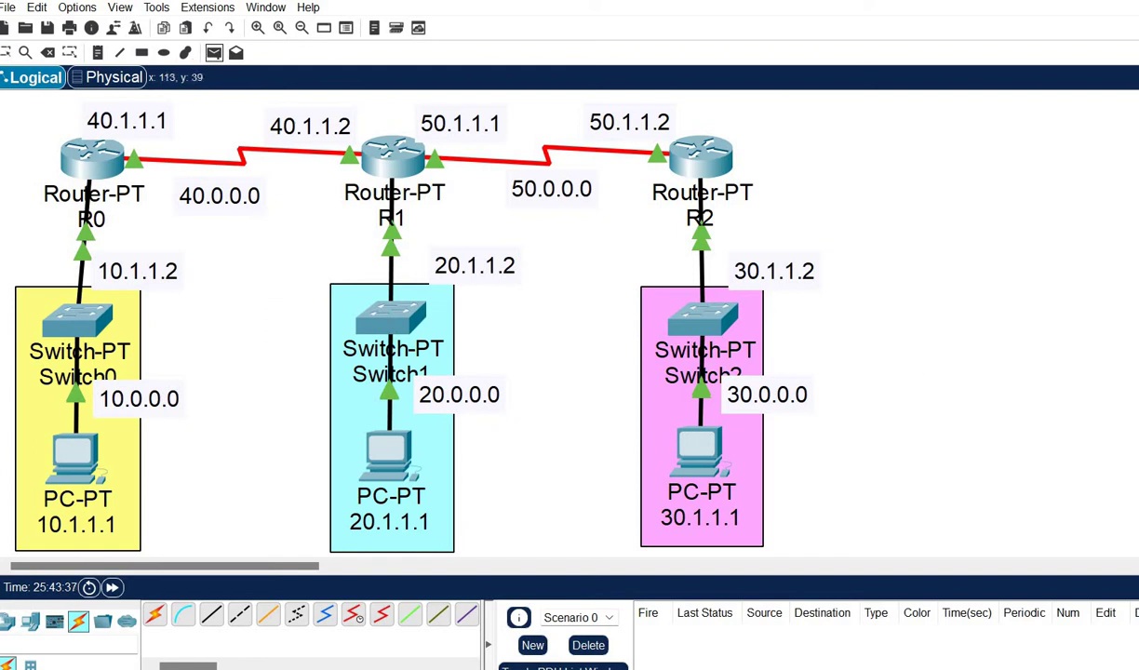
{"action": "left_click", "coordinate": [96, 156]}
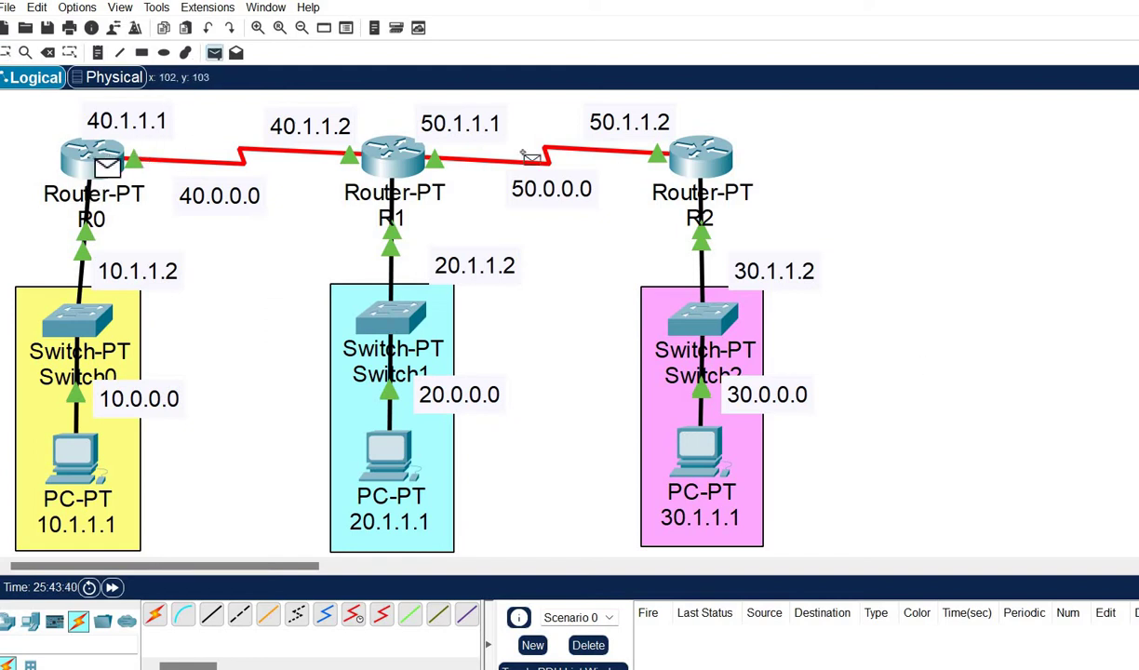
{"action": "left_click", "coordinate": [696, 162]}
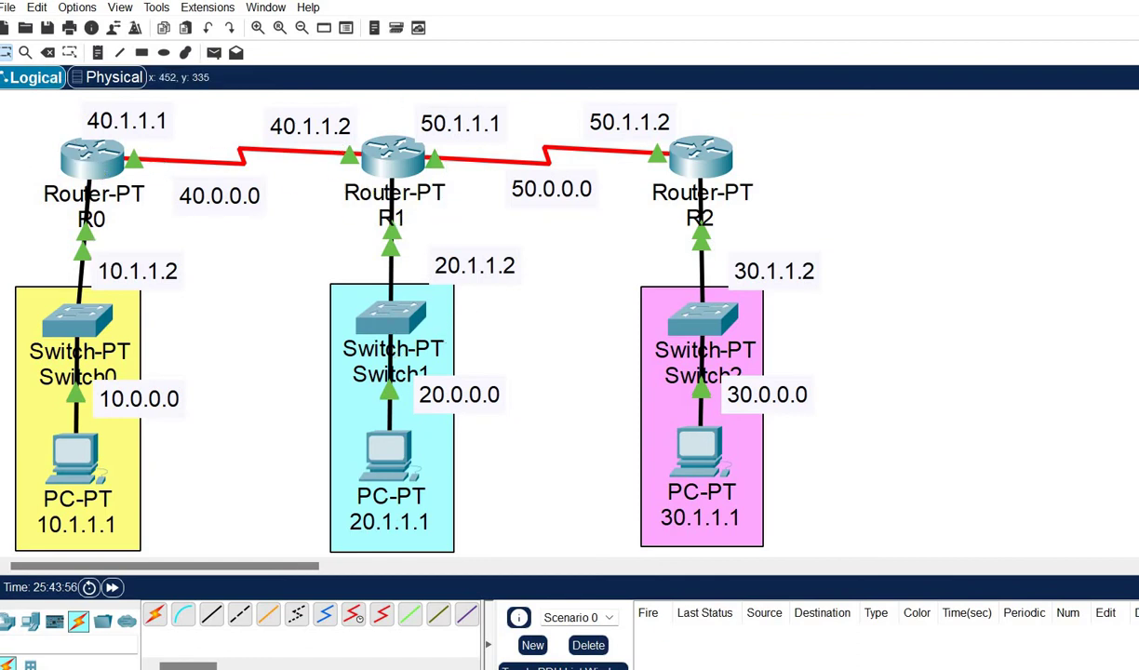
Switch to PowerPoint and circle network 40.0.0.0 and the PC 10.1.1.1 in ink on the Router0 slide
{"action": "left_click", "coordinate": [915, 610]}
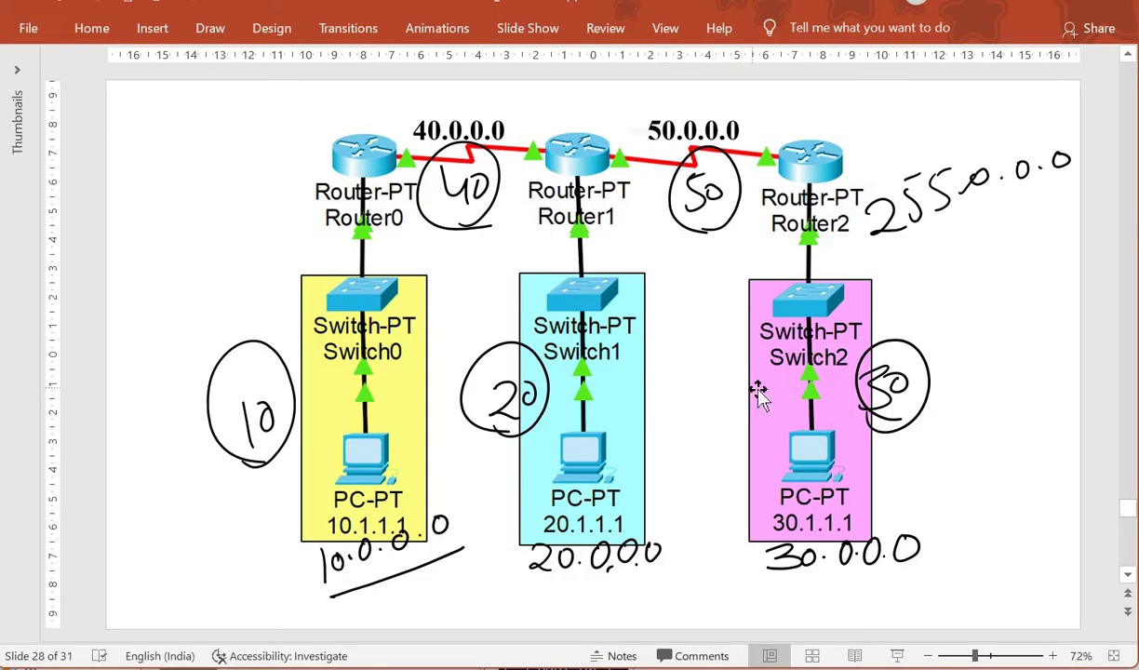
{"action": "scroll", "coordinate": [759, 395], "scroll_direction": "down", "scroll_amount": 2}
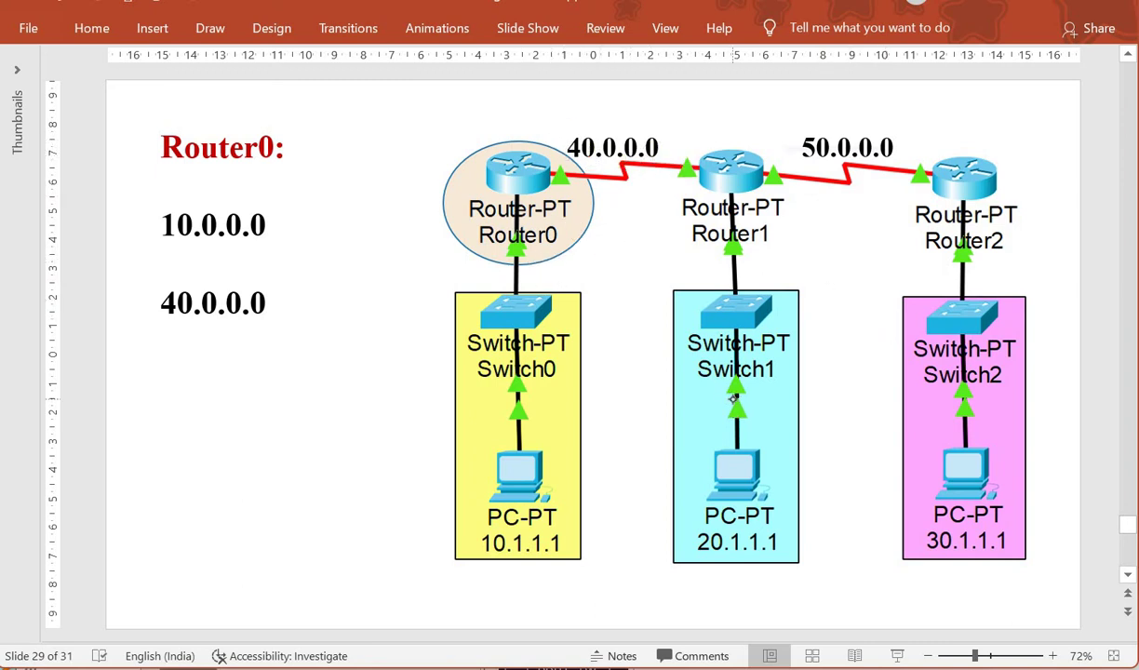
{"action": "mouse_move", "coordinate": [458, 191]}
{"action": "left_mouse_down"}
{"action": "mouse_move", "coordinate": [584, 209]}
{"action": "mouse_move", "coordinate": [681, 131]}
{"action": "mouse_move", "coordinate": [621, 177]}
{"action": "left_mouse_up"}
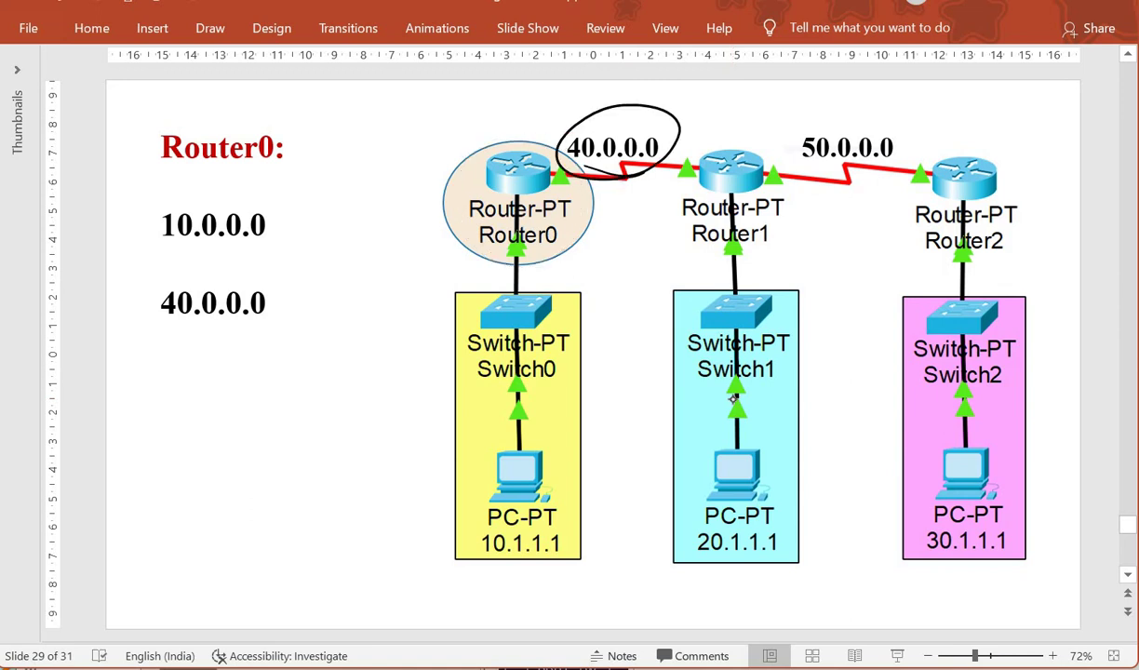
{"action": "mouse_move", "coordinate": [566, 438]}
{"action": "left_mouse_down"}
{"action": "mouse_move", "coordinate": [524, 596]}
{"action": "mouse_move", "coordinate": [589, 459]}
{"action": "left_mouse_up"}
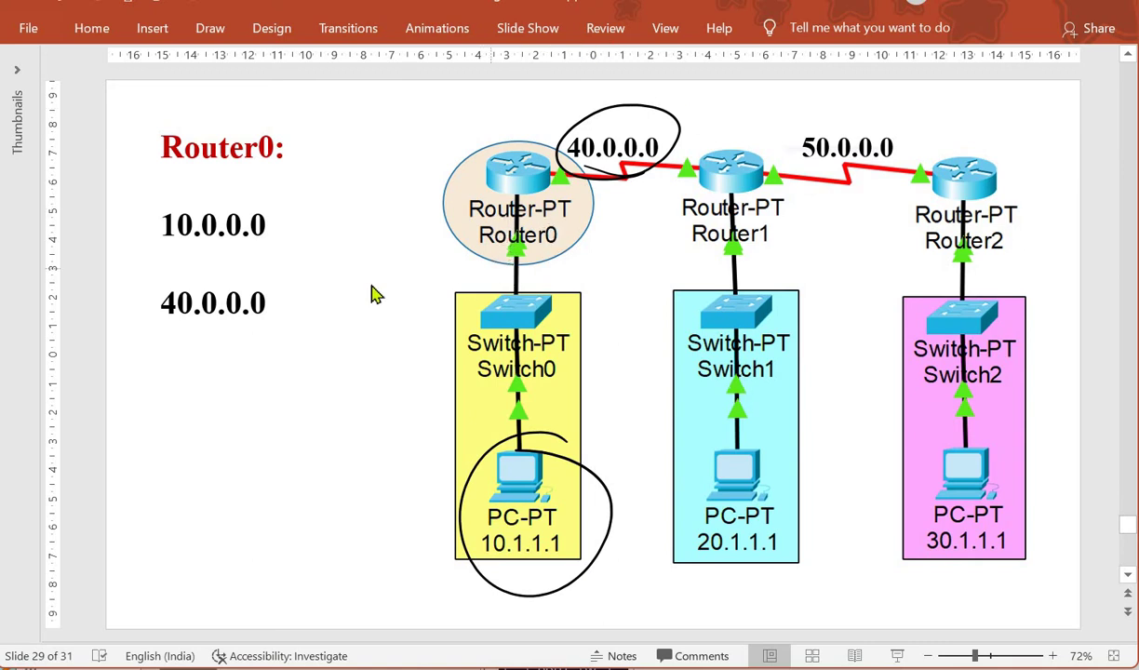
Handwrite RIP beside the Router0 heading, circle it, and draw arrows from it to 10.0.0.0 and 40.0.0.0
{"action": "mouse_move", "coordinate": [157, 149]}
{"action": "left_mouse_down"}
{"action": "mouse_move", "coordinate": [284, 149]}
{"action": "mouse_move", "coordinate": [305, 184]}
{"action": "left_mouse_up"}
{"action": "left_click", "coordinate": [394, 231]}
{"action": "left_click_drag", "start_coordinate": [383, 104], "coordinate": [380, 165]}
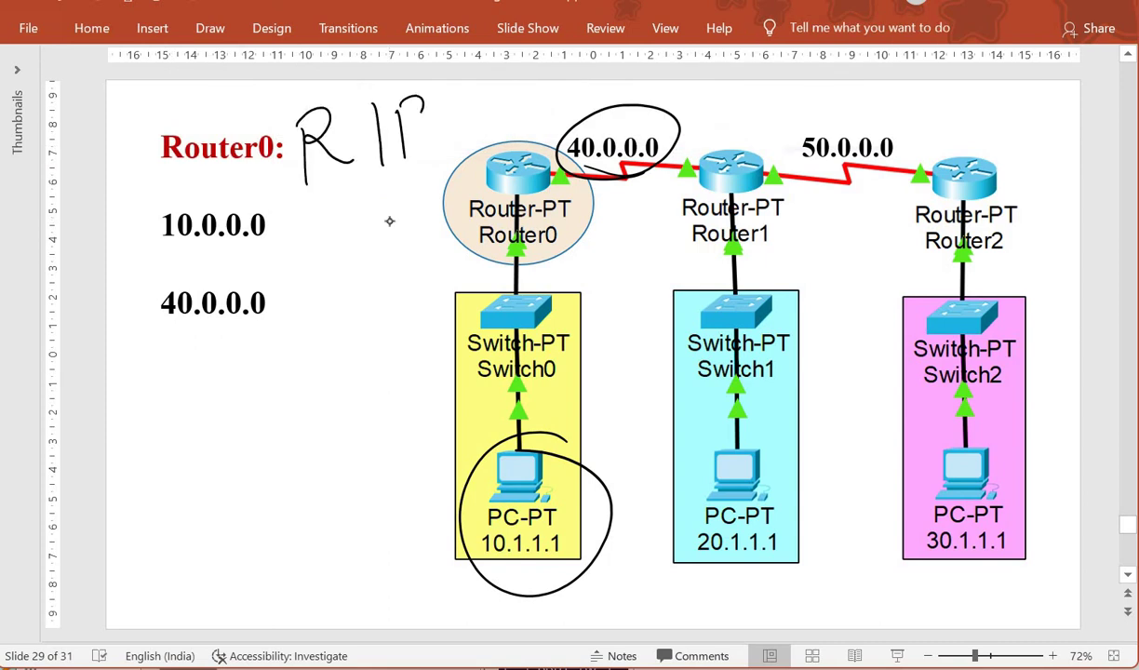
{"action": "left_click_drag", "start_coordinate": [398, 102], "coordinate": [407, 132]}
{"action": "mouse_move", "coordinate": [289, 195]}
{"action": "left_mouse_down"}
{"action": "mouse_move", "coordinate": [370, 182]}
{"action": "mouse_move", "coordinate": [279, 244]}
{"action": "left_mouse_up"}
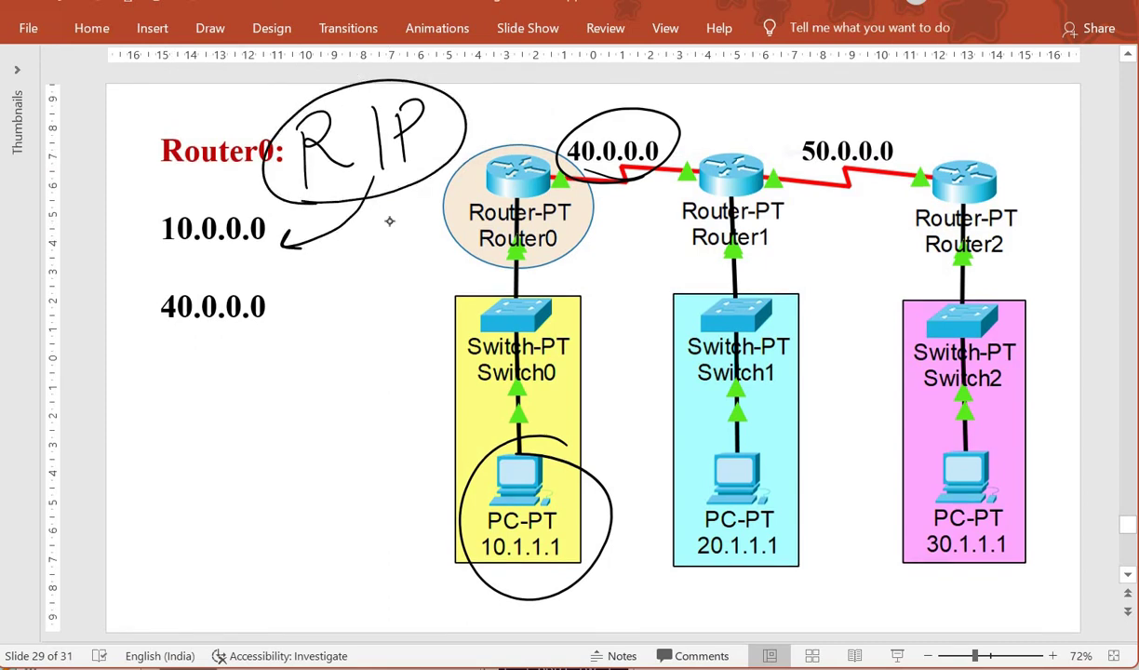
{"action": "mouse_move", "coordinate": [365, 191]}
{"action": "left_mouse_down"}
{"action": "mouse_move", "coordinate": [292, 297]}
{"action": "mouse_move", "coordinate": [311, 306]}
{"action": "left_mouse_up"}
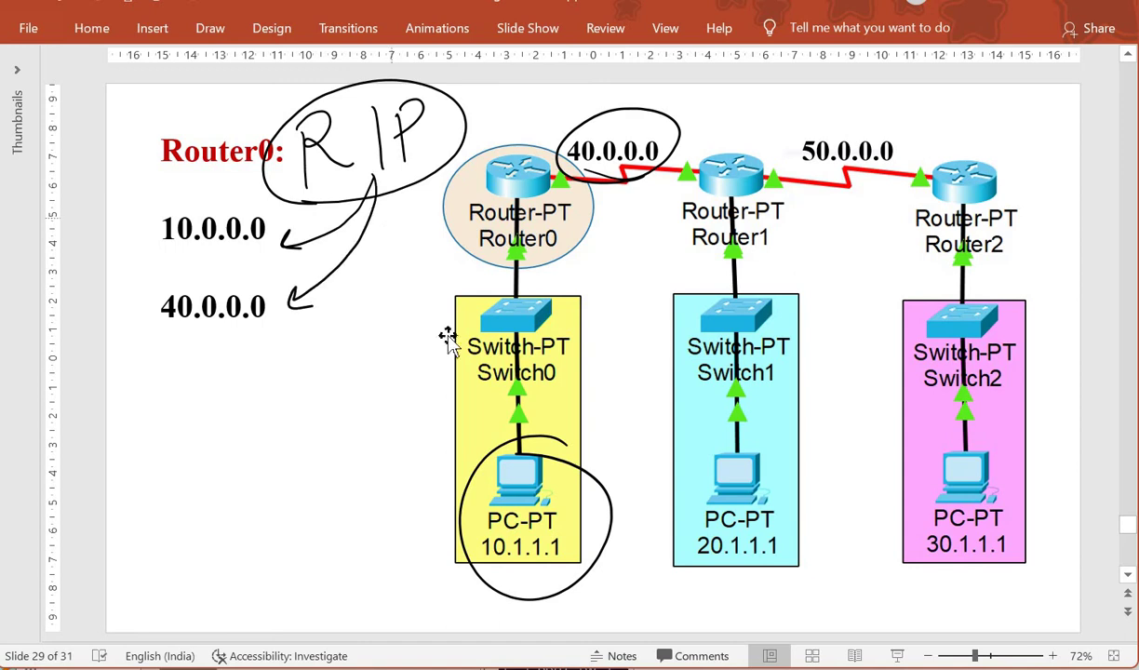
Switch to Packet Tracer and add network 40.0.0.0 to the RIP routing configuration of router R0
{"action": "key", "text": "alt+Tab"}
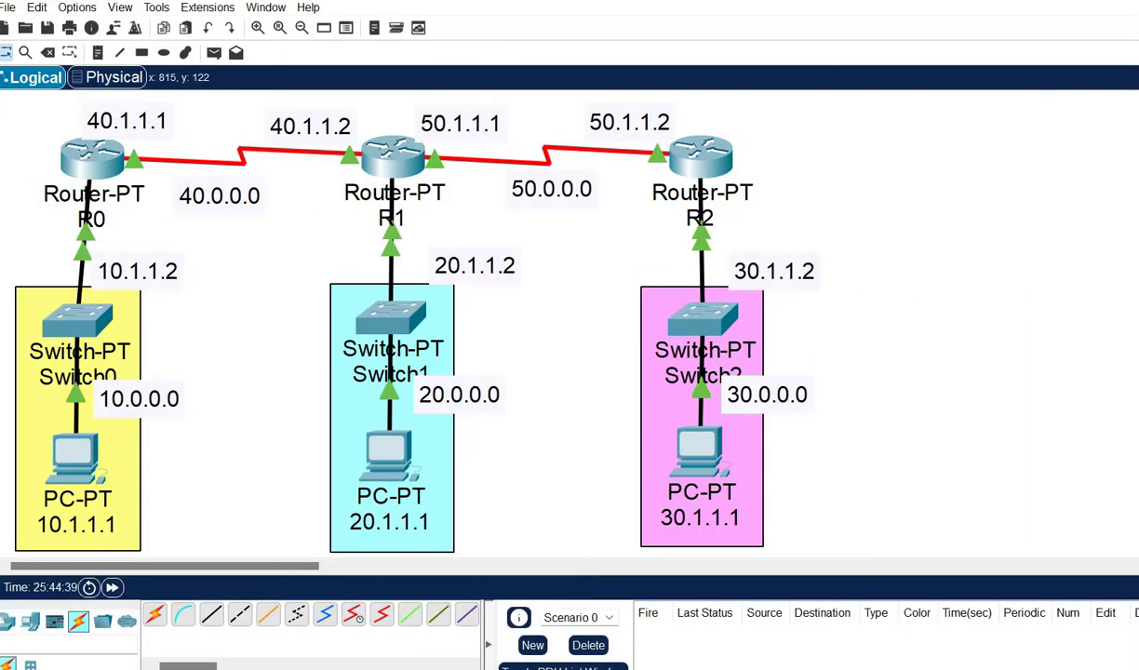
{"action": "left_click", "coordinate": [93, 167]}
{"action": "left_click_drag", "start_coordinate": [493, 110], "coordinate": [689, 56]}
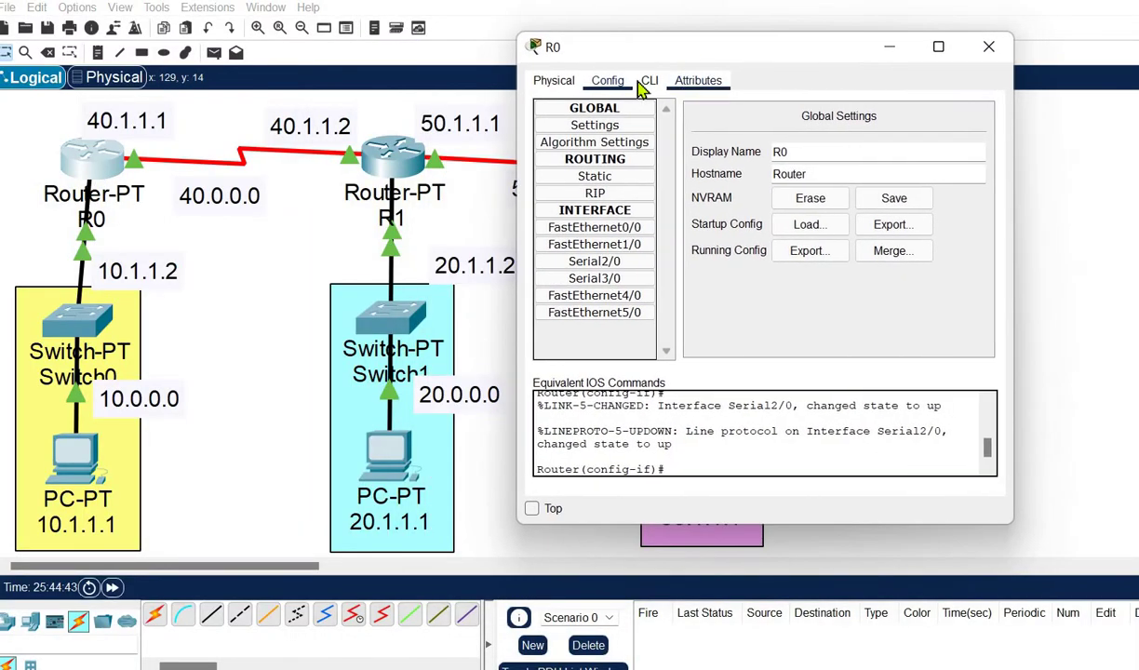
{"action": "left_click", "coordinate": [620, 178]}
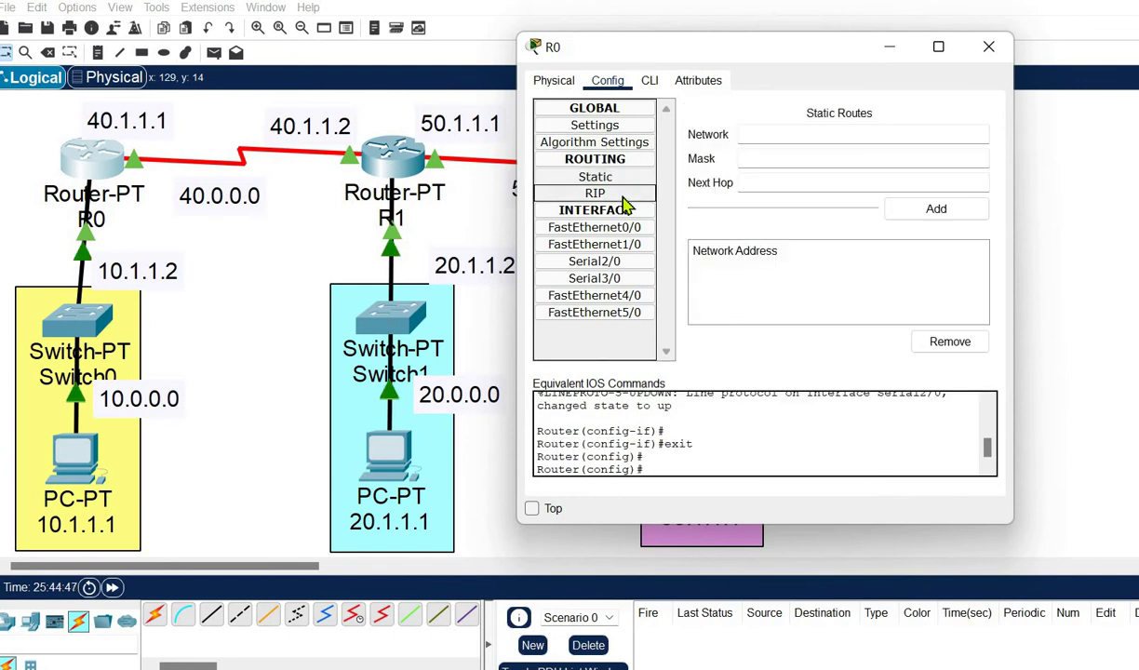
{"action": "left_click", "coordinate": [622, 195]}
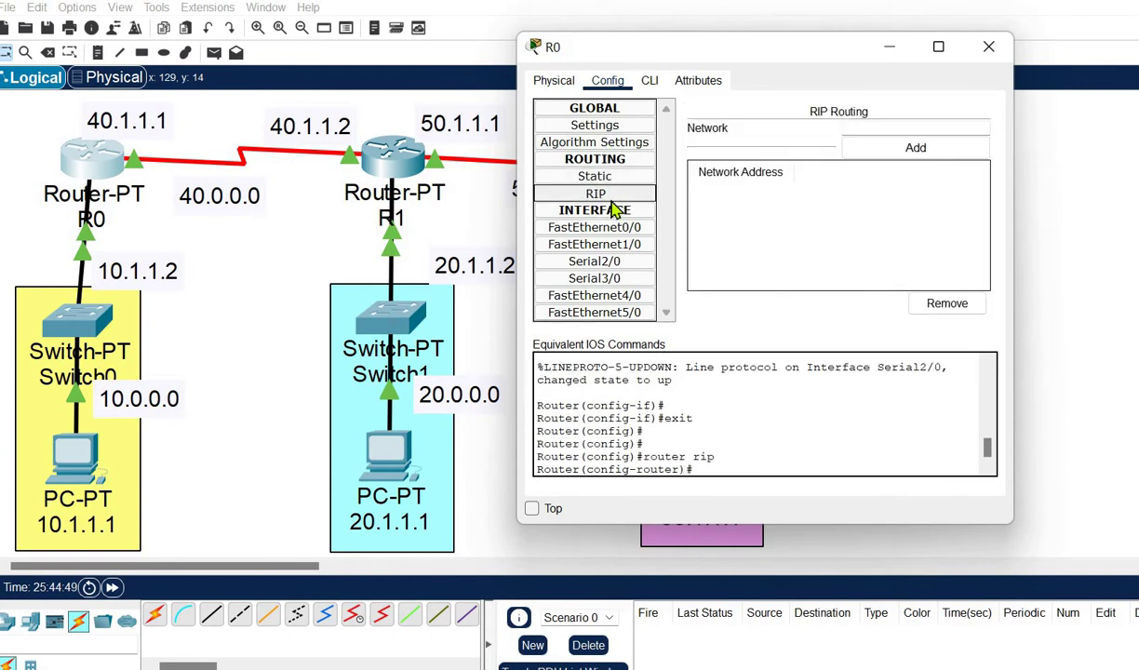
{"action": "left_click", "coordinate": [874, 129]}
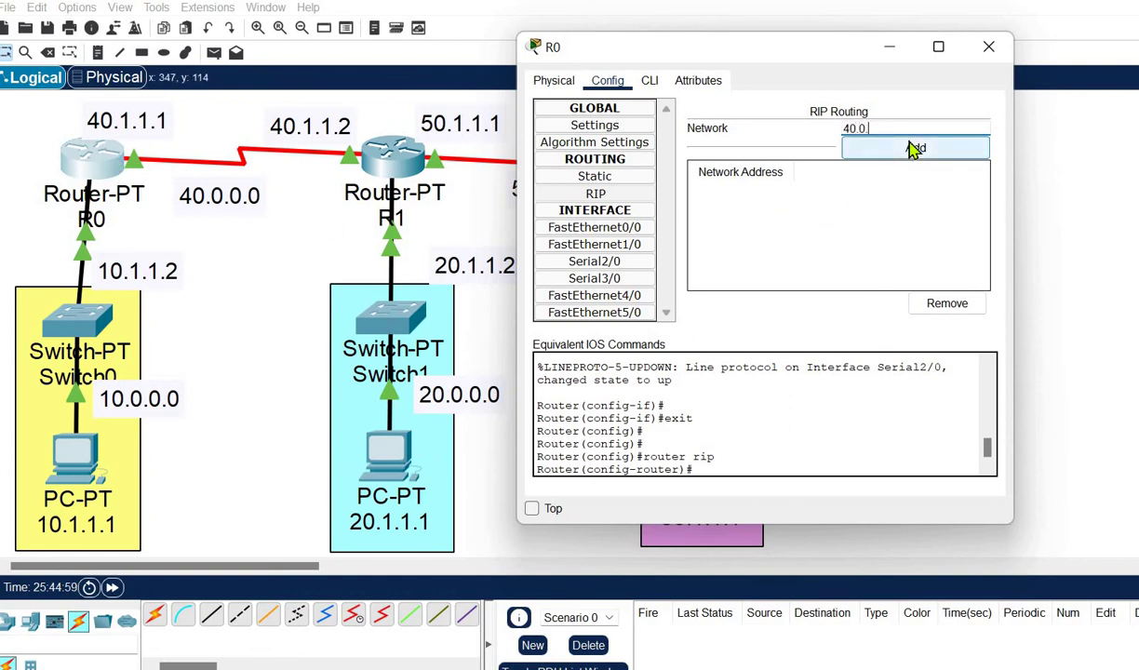
{"action": "type", "text": "0.0"}
{"action": "left_click_drag", "start_coordinate": [893, 129], "coordinate": [853, 131]}
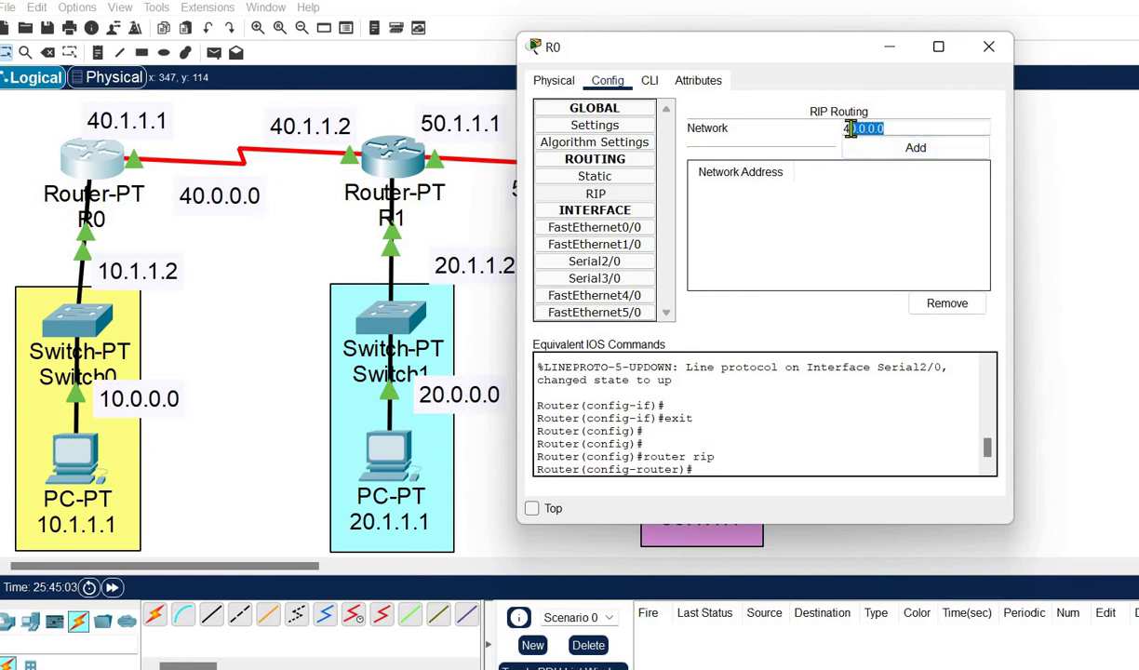
{"action": "left_click", "coordinate": [940, 153]}
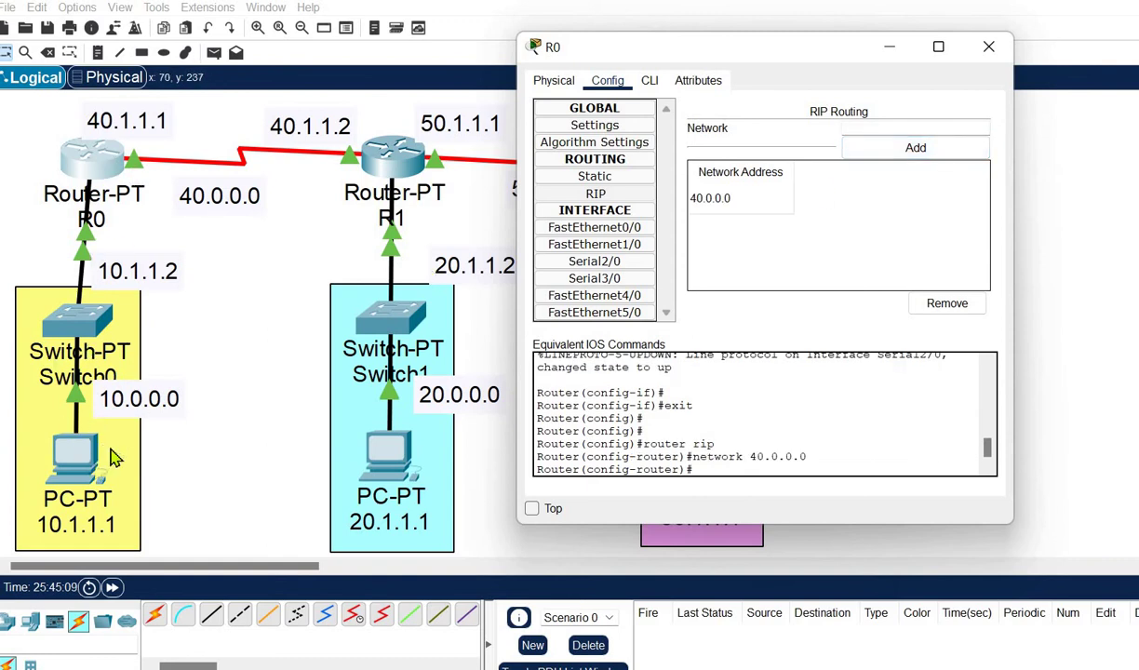
Add network 10.0.0.0 to R0's RIP routing and close the router's configuration window
{"action": "left_click", "coordinate": [860, 128]}
{"action": "type", "text": "10.0.0.0"}
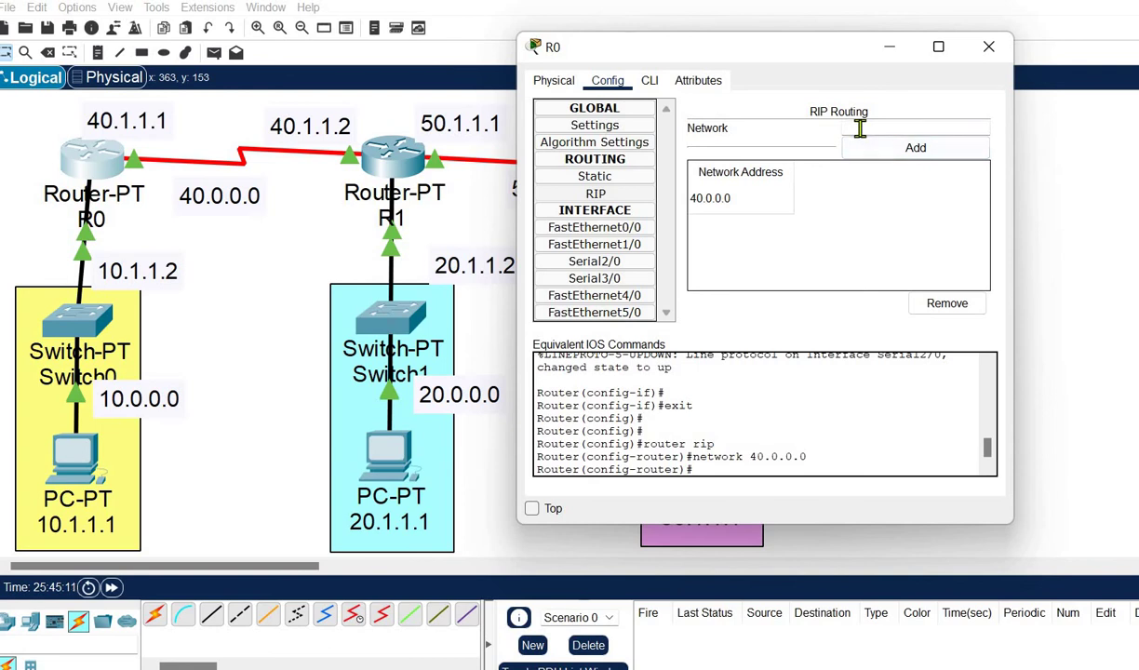
{"action": "left_click", "coordinate": [924, 151]}
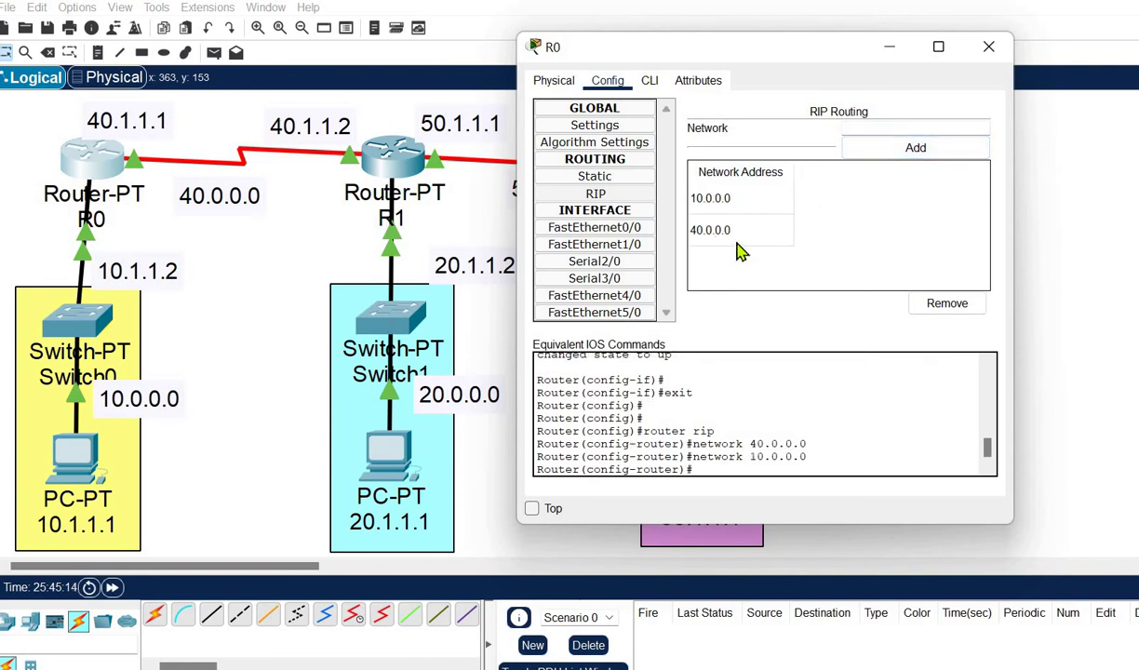
{"action": "left_click", "coordinate": [986, 46]}
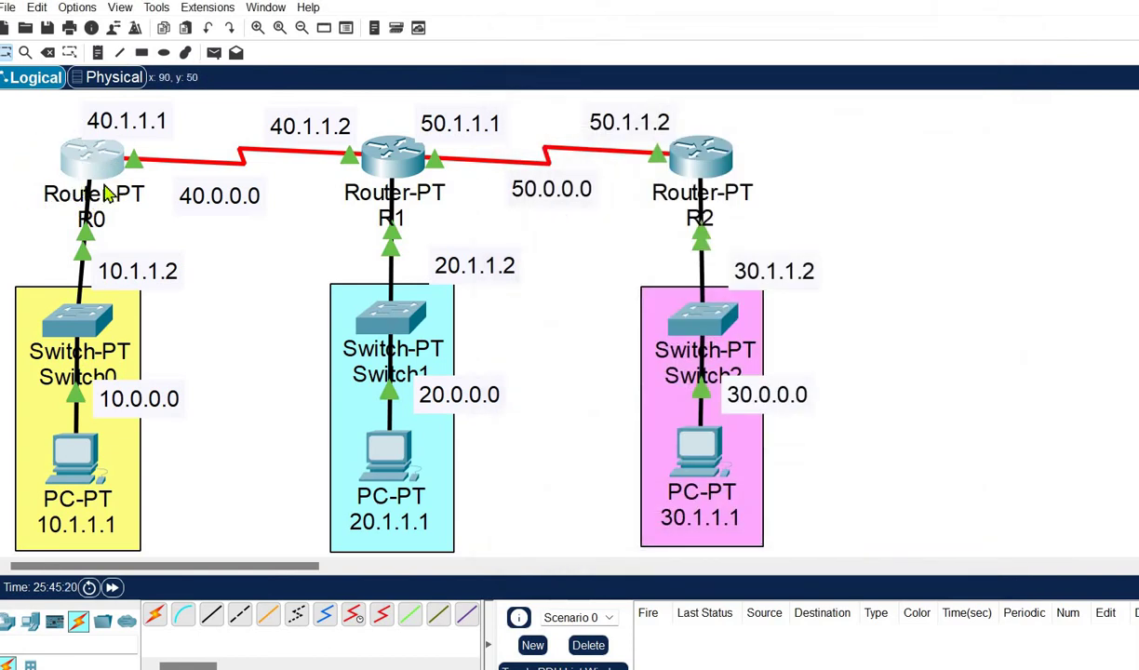
Switch to PowerPoint, advance to the Router1 slide, circle Router1 in ink, and undo that stroke
{"action": "key", "text": "alt+Tab"}
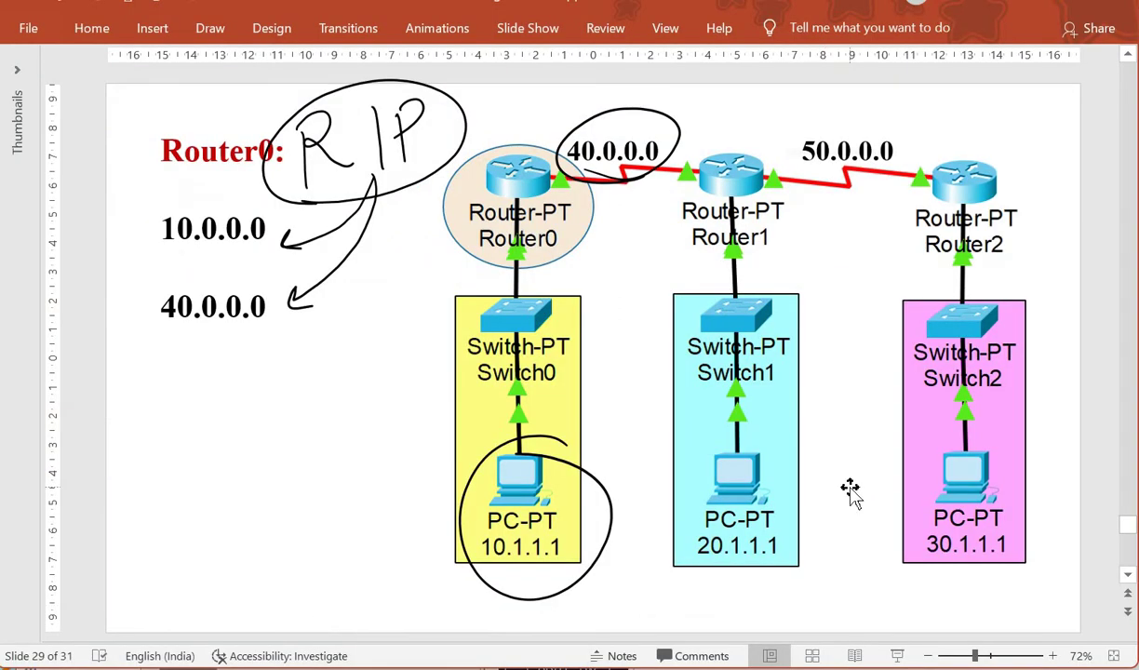
{"action": "key", "text": "Page_Down"}
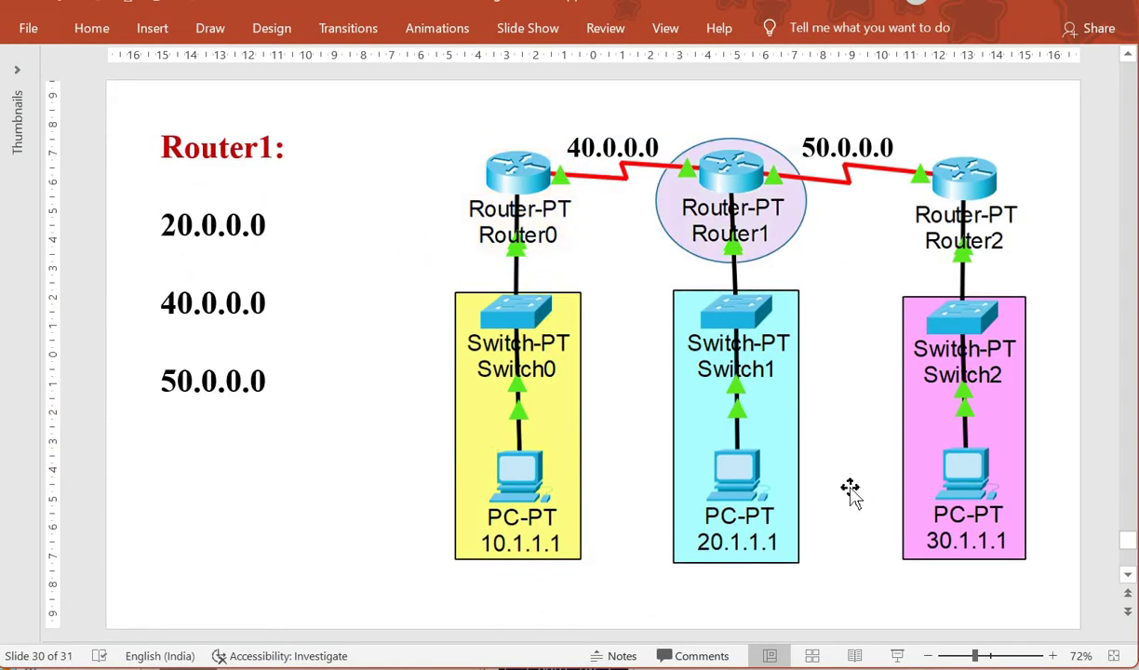
{"action": "left_click_drag", "start_coordinate": [755, 151], "coordinate": [693, 246]}
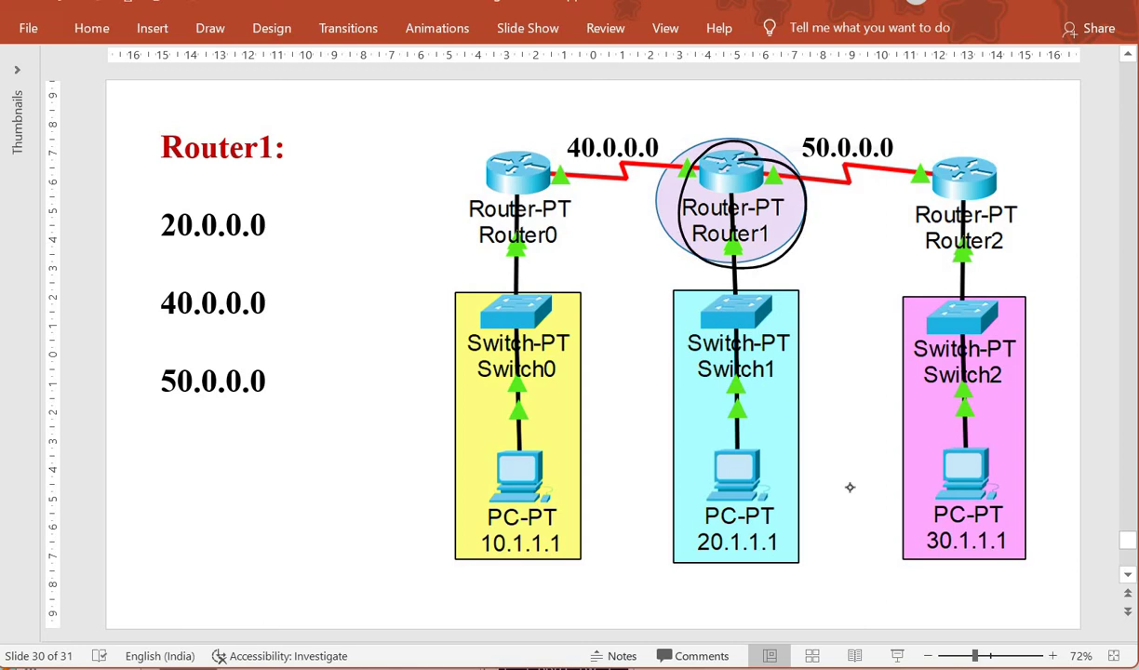
{"action": "key", "text": "ctrl+z"}
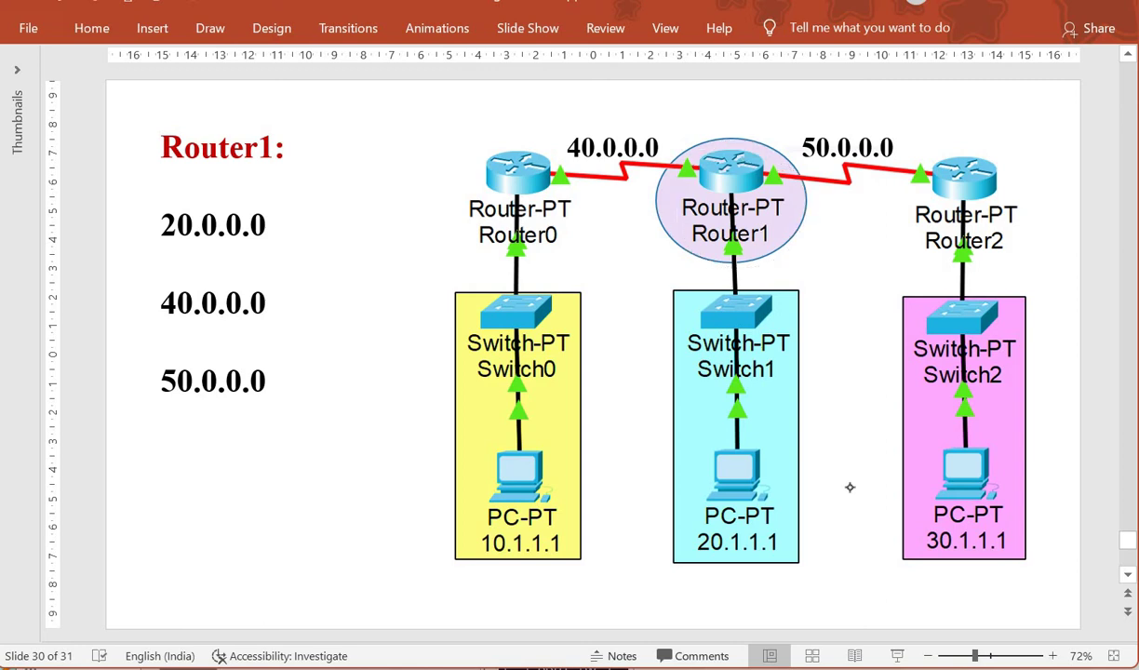
Circle 40.0.0.0, 50.0.0.0 and the PC 20.1.1.1 in ink, and tick the three networks listed for Router1
{"action": "mouse_move", "coordinate": [652, 119]}
{"action": "left_mouse_down"}
{"action": "mouse_move", "coordinate": [545, 154]}
{"action": "mouse_move", "coordinate": [675, 116]}
{"action": "left_mouse_up"}
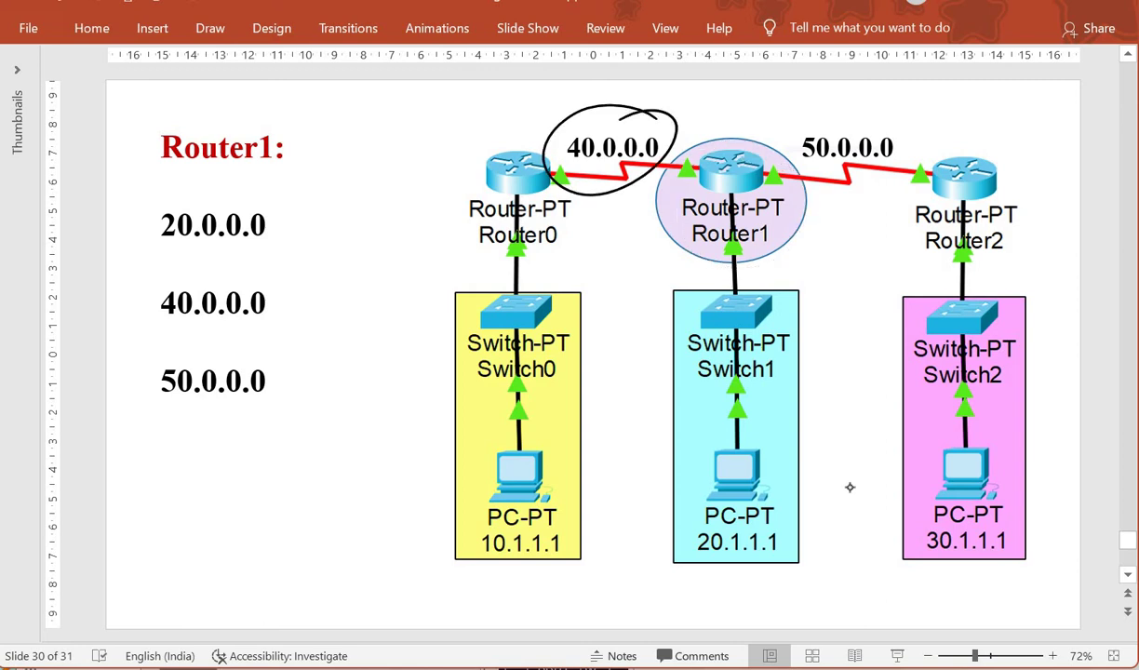
{"action": "mouse_move", "coordinate": [870, 125]}
{"action": "left_mouse_down"}
{"action": "mouse_move", "coordinate": [884, 186]}
{"action": "mouse_move", "coordinate": [895, 135]}
{"action": "left_mouse_up"}
{"action": "mouse_move", "coordinate": [778, 449]}
{"action": "left_mouse_down"}
{"action": "mouse_move", "coordinate": [663, 516]}
{"action": "mouse_move", "coordinate": [740, 447]}
{"action": "left_mouse_up"}
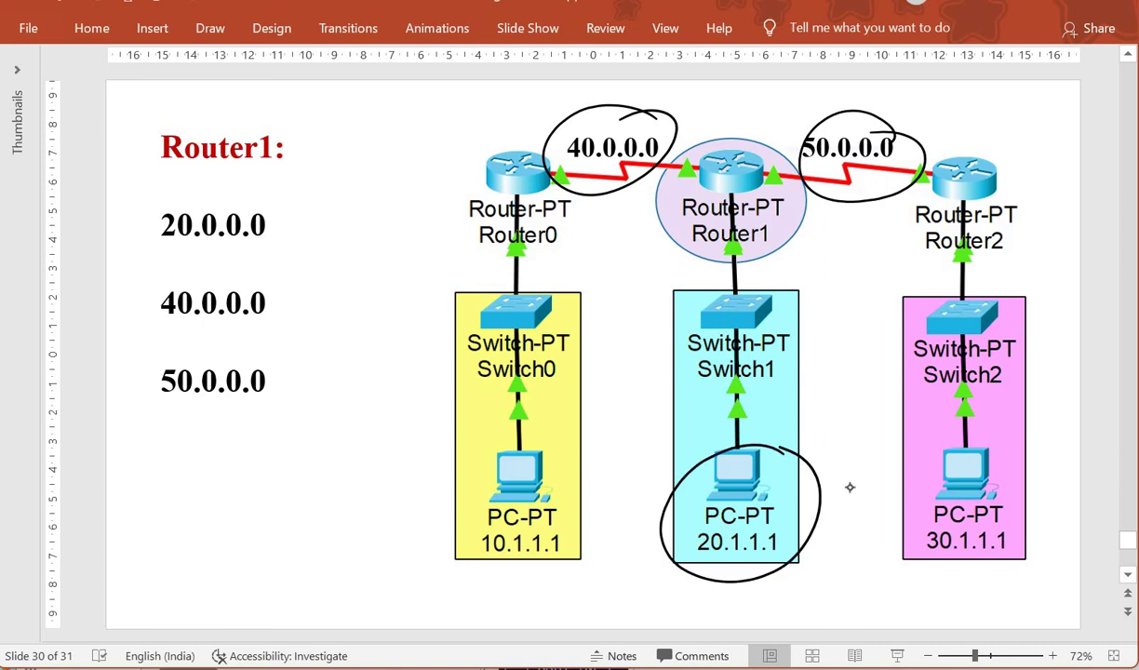
{"action": "left_click_drag", "start_coordinate": [140, 229], "coordinate": [207, 185]}
{"action": "left_click_drag", "start_coordinate": [130, 318], "coordinate": [207, 285]}
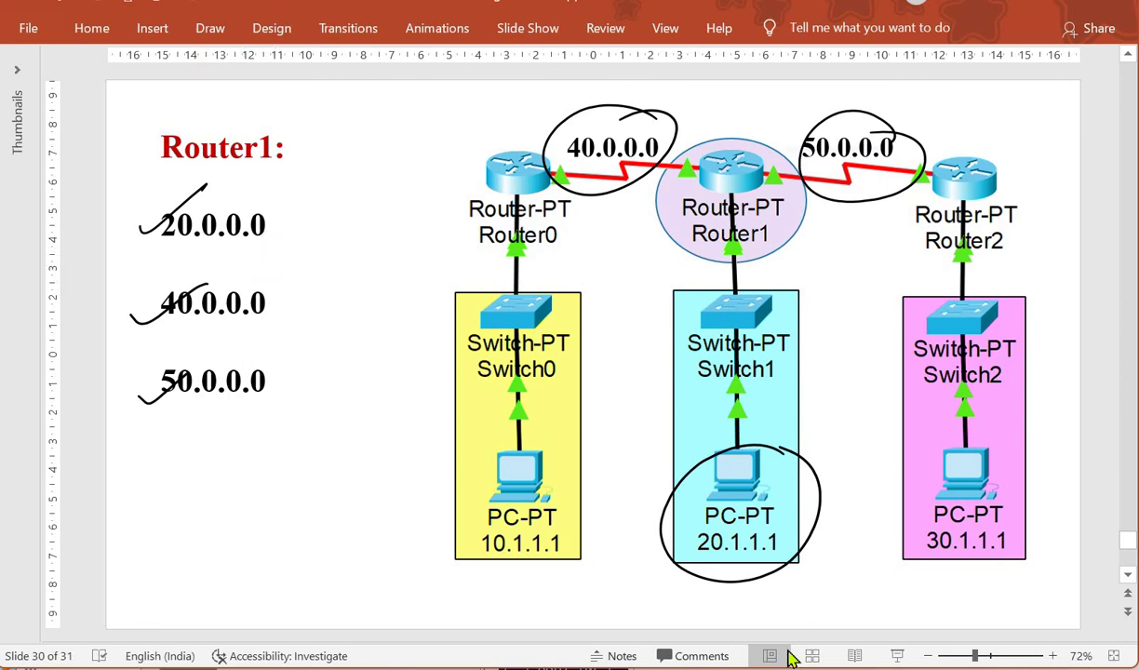
Switch to Packet Tracer and add network 40.0.0.0 to the RIP routing configuration of router R1
{"action": "key", "text": "alt+Tab"}
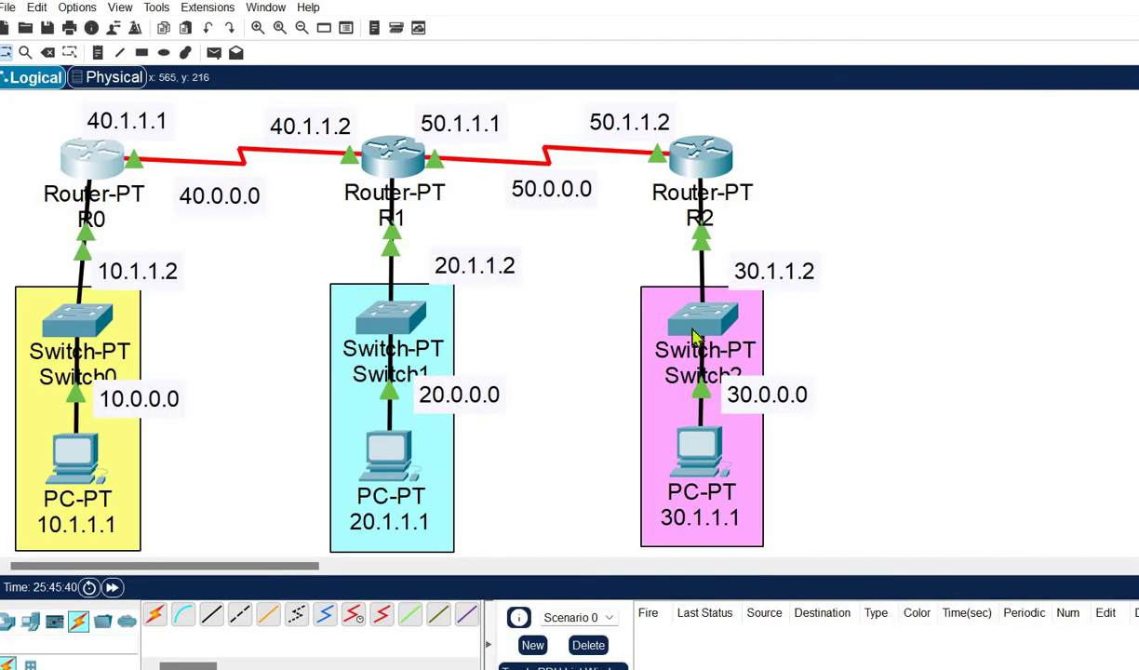
{"action": "left_click", "coordinate": [393, 169]}
{"action": "left_click_drag", "start_coordinate": [600, 90], "coordinate": [814, 59]}
{"action": "left_click", "coordinate": [611, 219]}
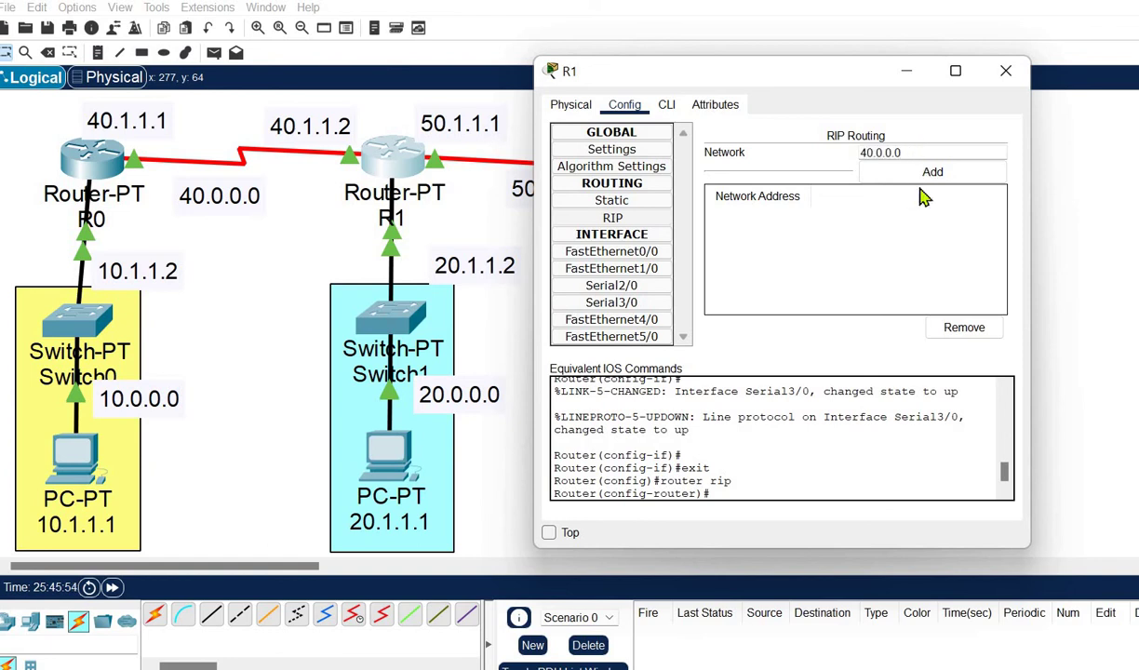
{"action": "left_click", "coordinate": [930, 172]}
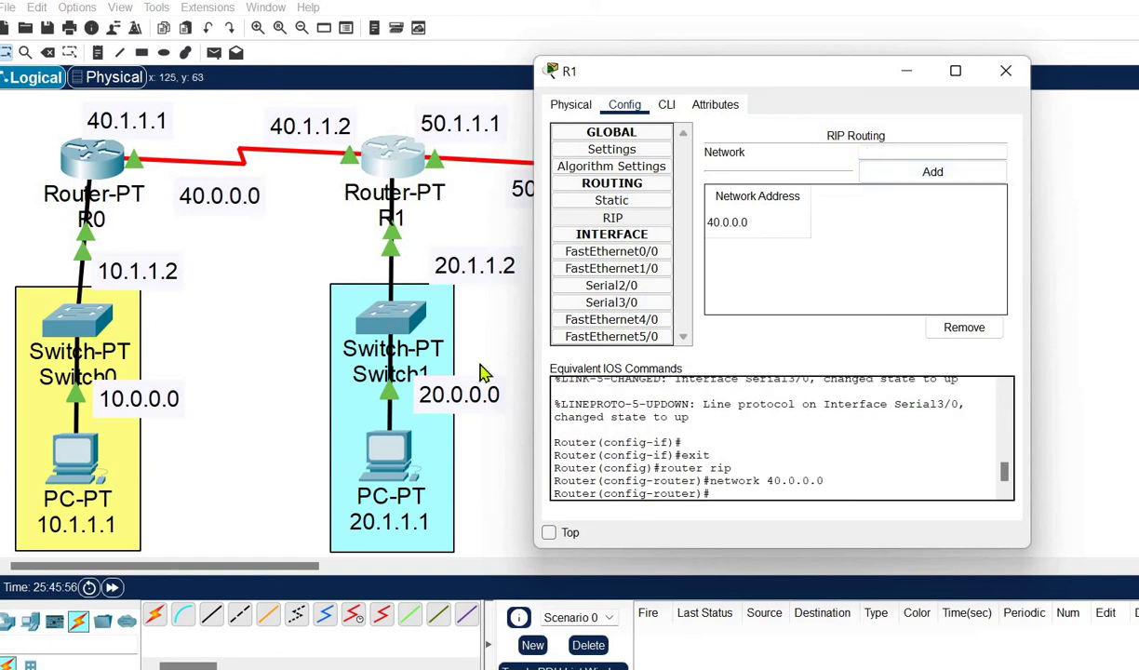
Add networks 20.0.0.0 and 50.0.0.0 to R1's RIP routing and close the router's configuration window
{"action": "left_click", "coordinate": [865, 154]}
{"action": "type", "text": "20.0.0.0"}
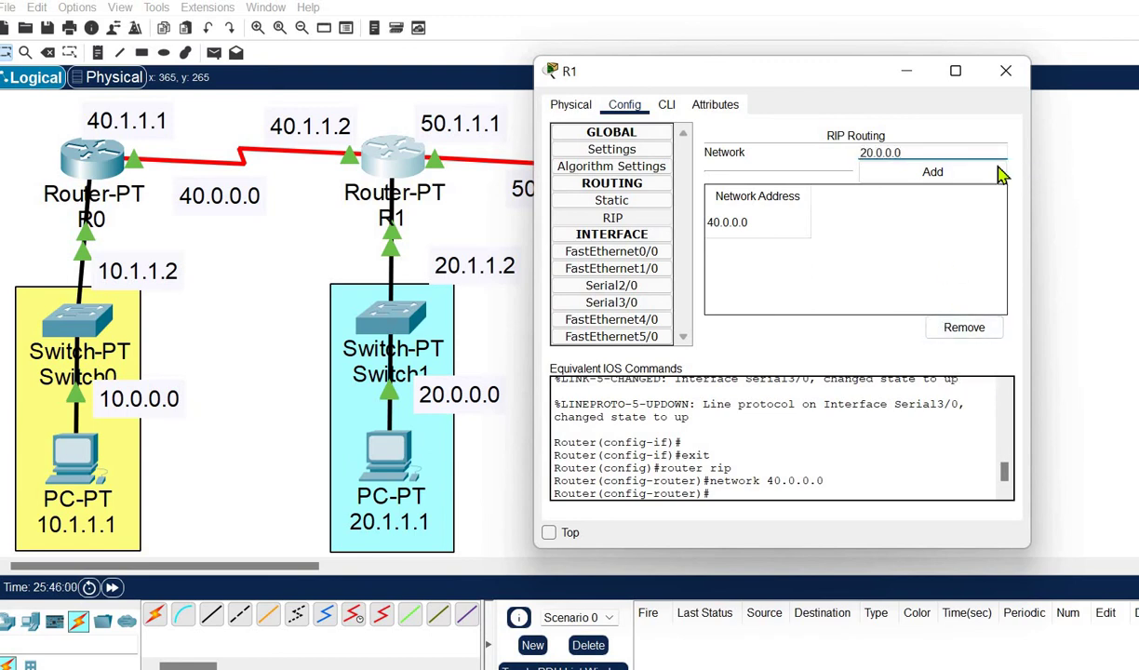
{"action": "left_click", "coordinate": [958, 171]}
{"action": "left_click_drag", "start_coordinate": [785, 82], "coordinate": [870, 77]}
{"action": "left_click", "coordinate": [998, 147]}
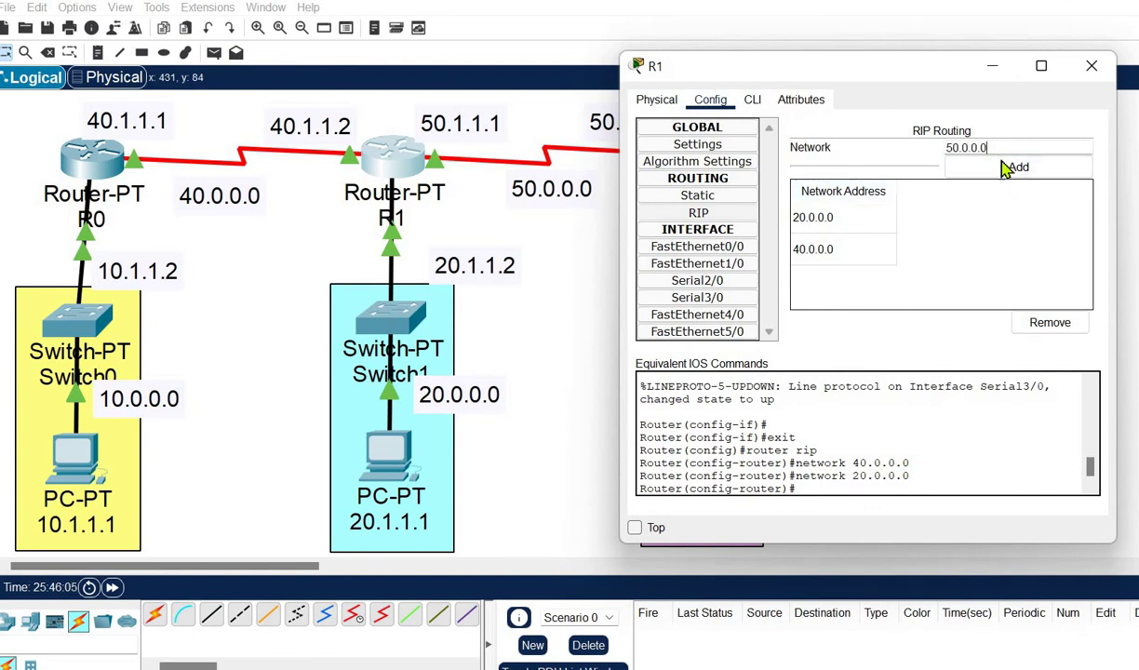
{"action": "left_click", "coordinate": [1014, 168]}
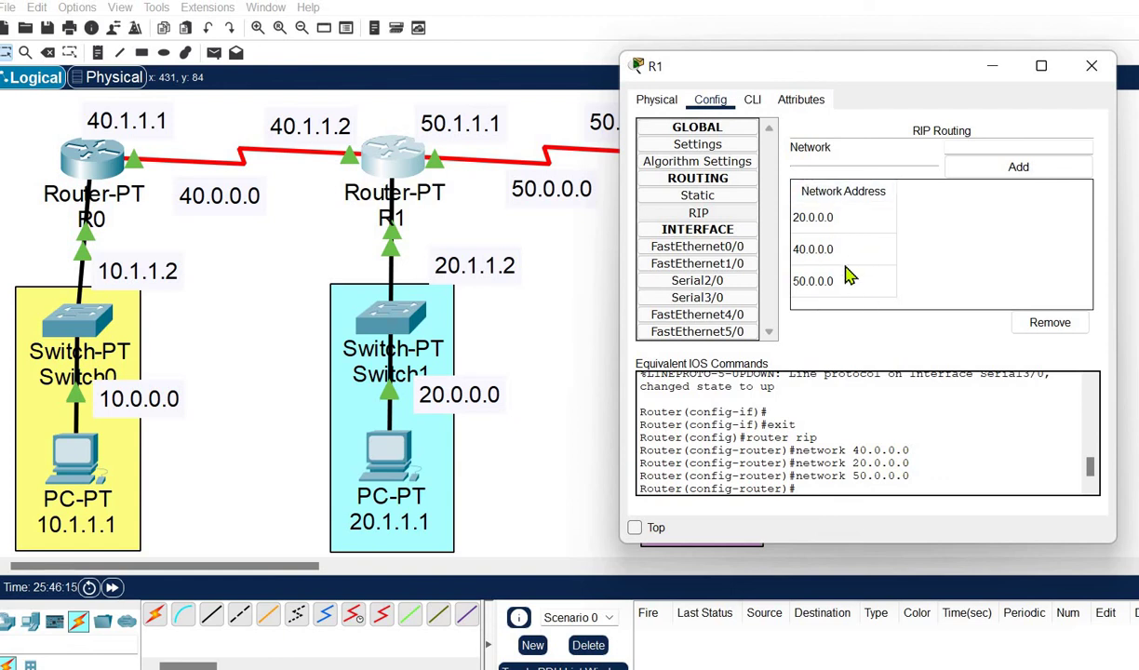
{"action": "left_click", "coordinate": [1091, 65]}
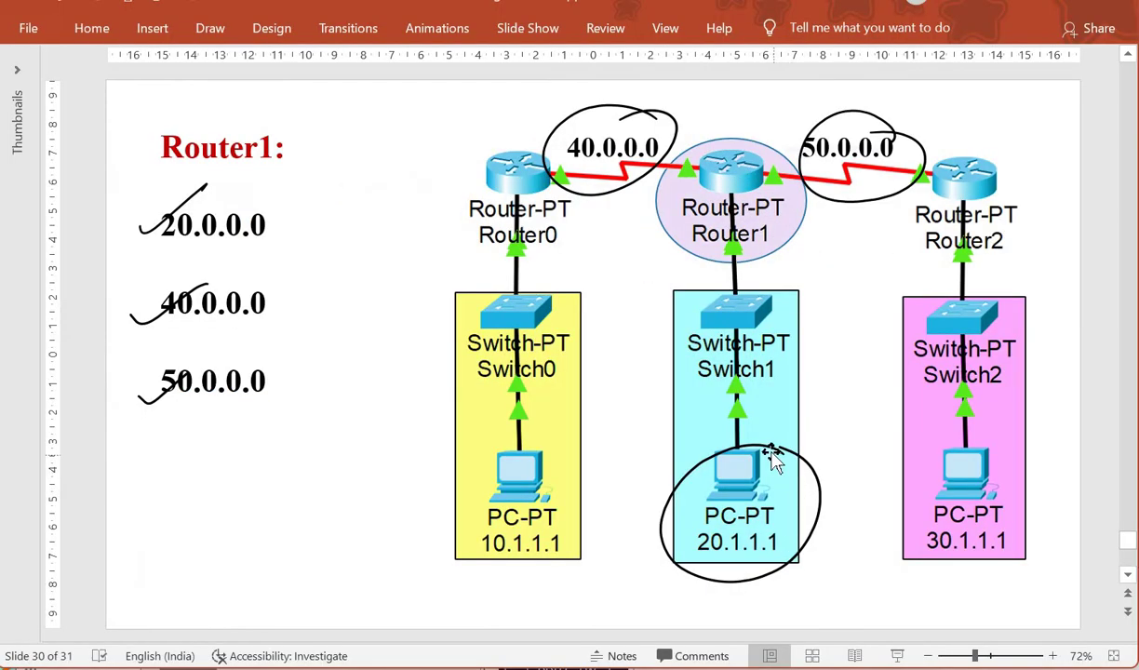
Advance to the Router2 slide and circle the 50.0.0.0 link, the PC 30.1.1.1 and the listed networks 30.0.0.0 and 50.0.0.0 in ink
{"action": "key", "text": "Page_Down"}
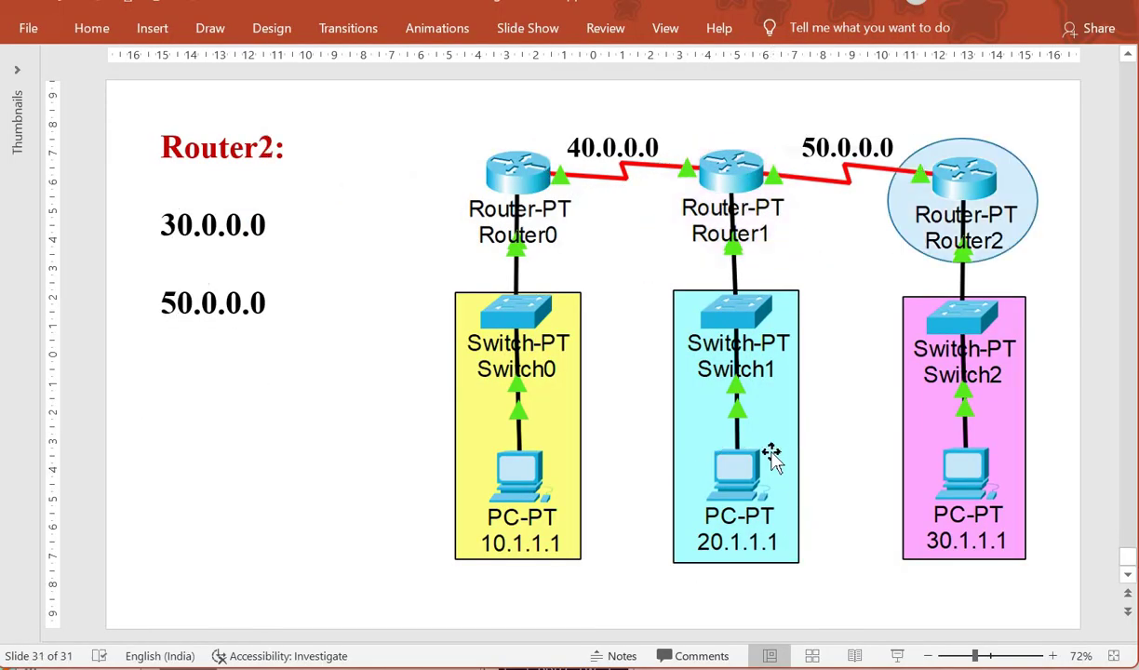
{"action": "mouse_move", "coordinate": [858, 121]}
{"action": "left_mouse_down"}
{"action": "mouse_move", "coordinate": [742, 130]}
{"action": "mouse_move", "coordinate": [903, 110]}
{"action": "left_mouse_up"}
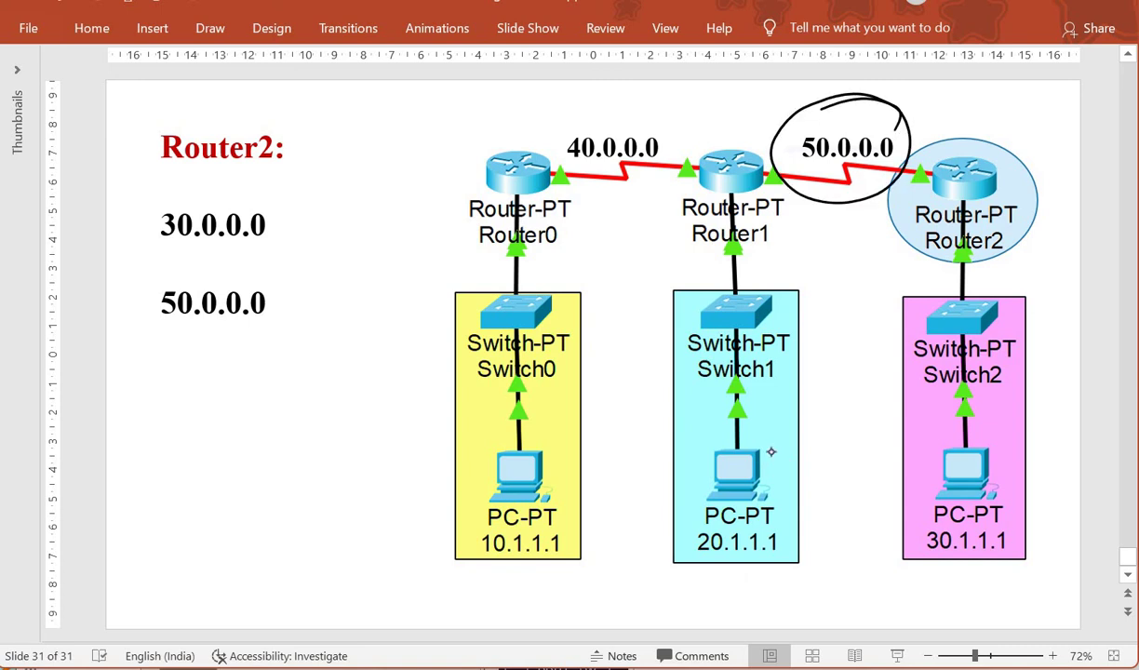
{"action": "mouse_move", "coordinate": [968, 391]}
{"action": "left_mouse_down"}
{"action": "mouse_move", "coordinate": [959, 577]}
{"action": "mouse_move", "coordinate": [992, 404]}
{"action": "left_mouse_up"}
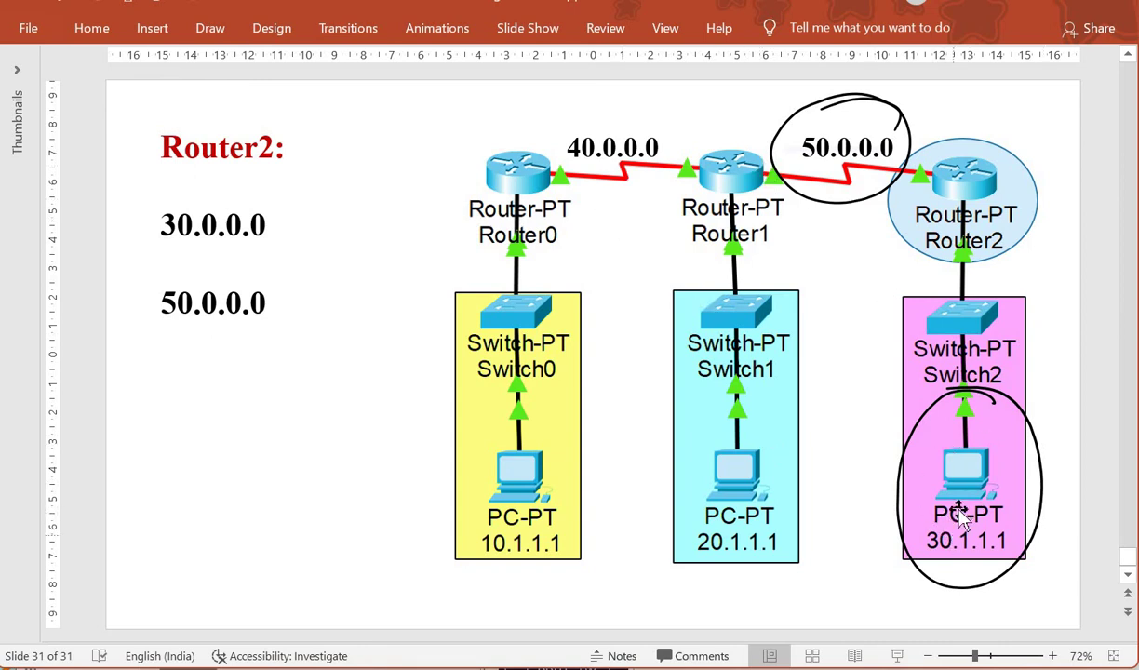
{"action": "mouse_move", "coordinate": [223, 164]}
{"action": "left_mouse_down"}
{"action": "mouse_move", "coordinate": [186, 265]}
{"action": "mouse_move", "coordinate": [313, 259]}
{"action": "mouse_move", "coordinate": [172, 251]}
{"action": "left_mouse_up"}
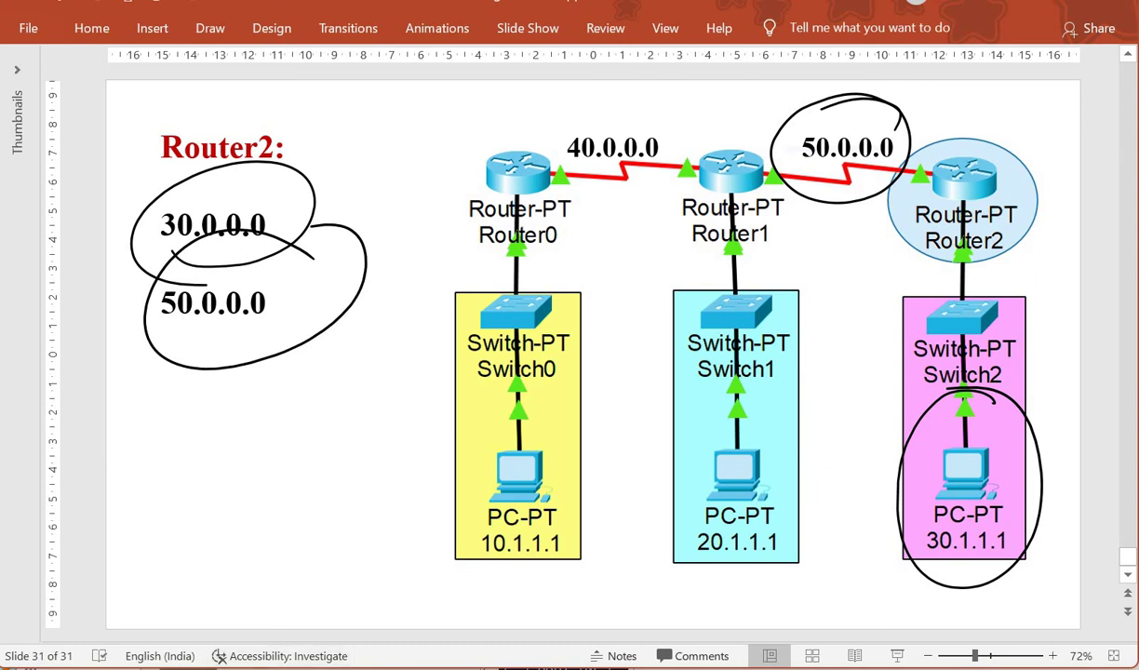
Switch to Packet Tracer, add networks 50.0.0.0 and 30.0.0.0 to router R2's RIP routing, and close its configuration window
{"action": "key", "text": "alt+Tab"}
{"action": "left_click", "coordinate": [693, 156]}
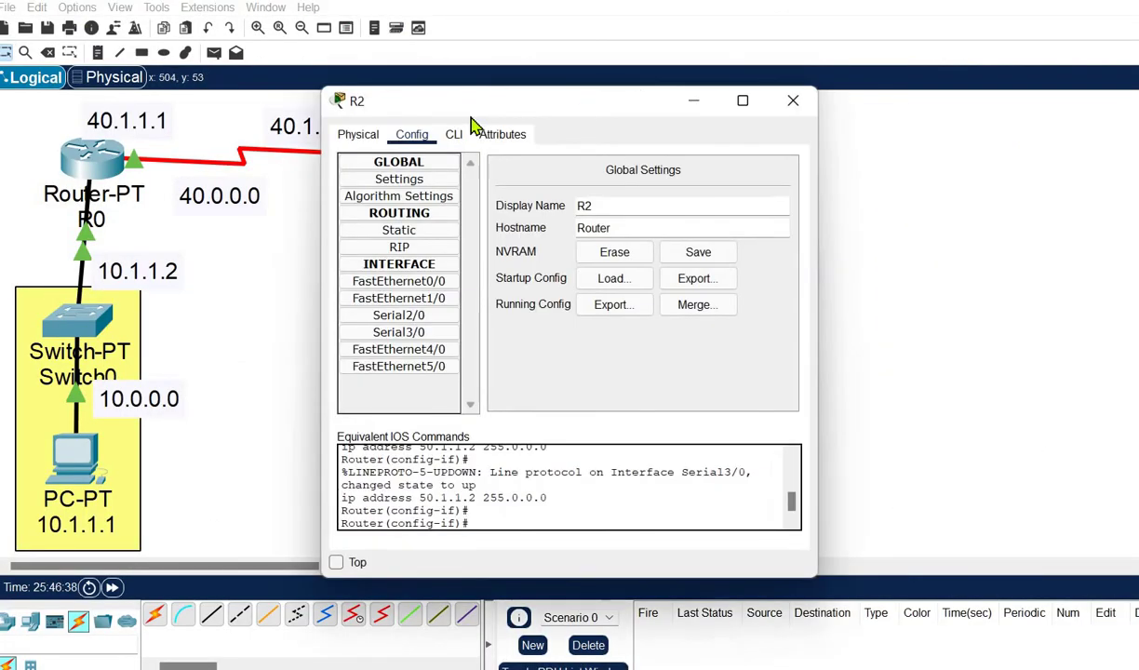
{"action": "left_click_drag", "start_coordinate": [462, 106], "coordinate": [709, 55]}
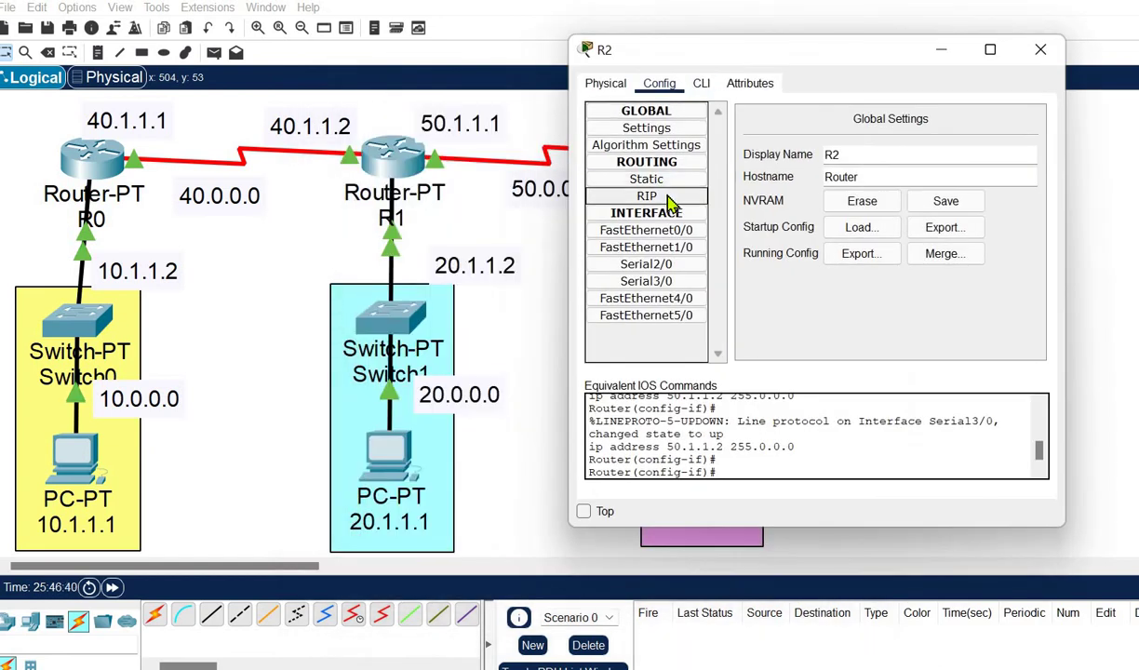
{"action": "left_click", "coordinate": [668, 201]}
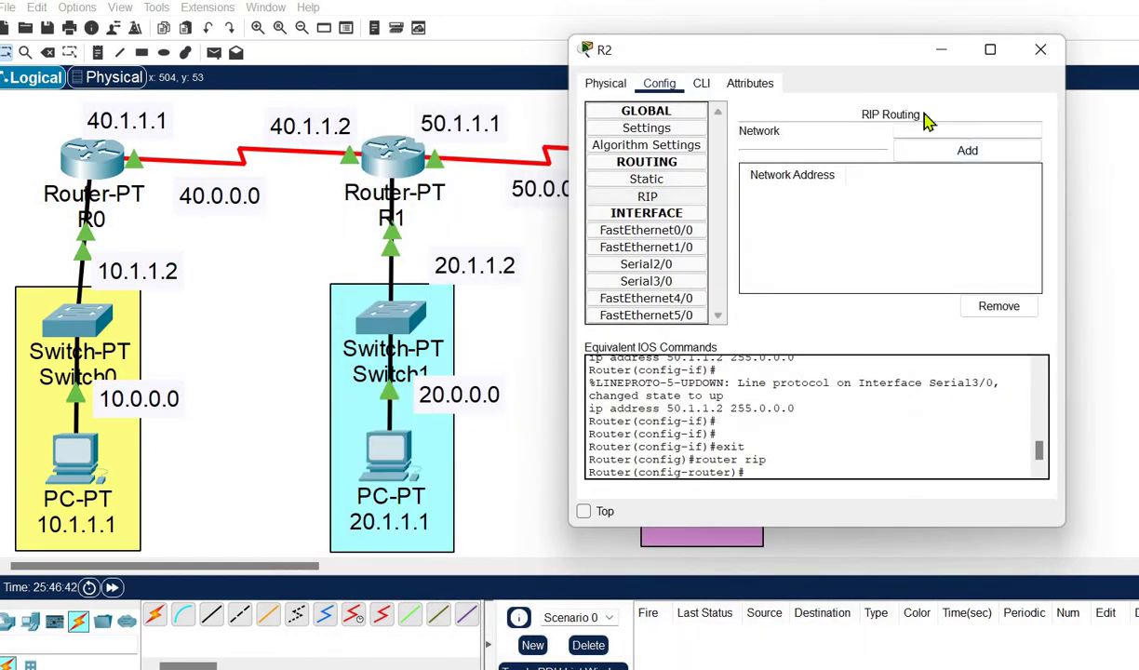
{"action": "left_click_drag", "start_coordinate": [813, 54], "coordinate": [954, 71]}
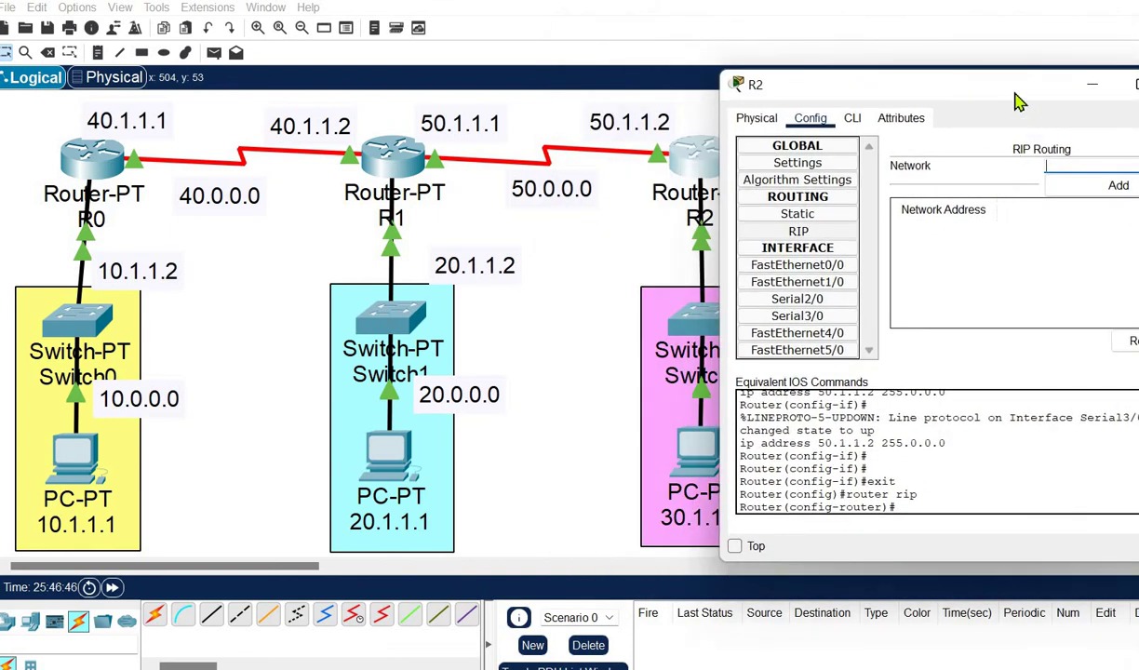
{"action": "left_click_drag", "start_coordinate": [1033, 100], "coordinate": [344, 99]}
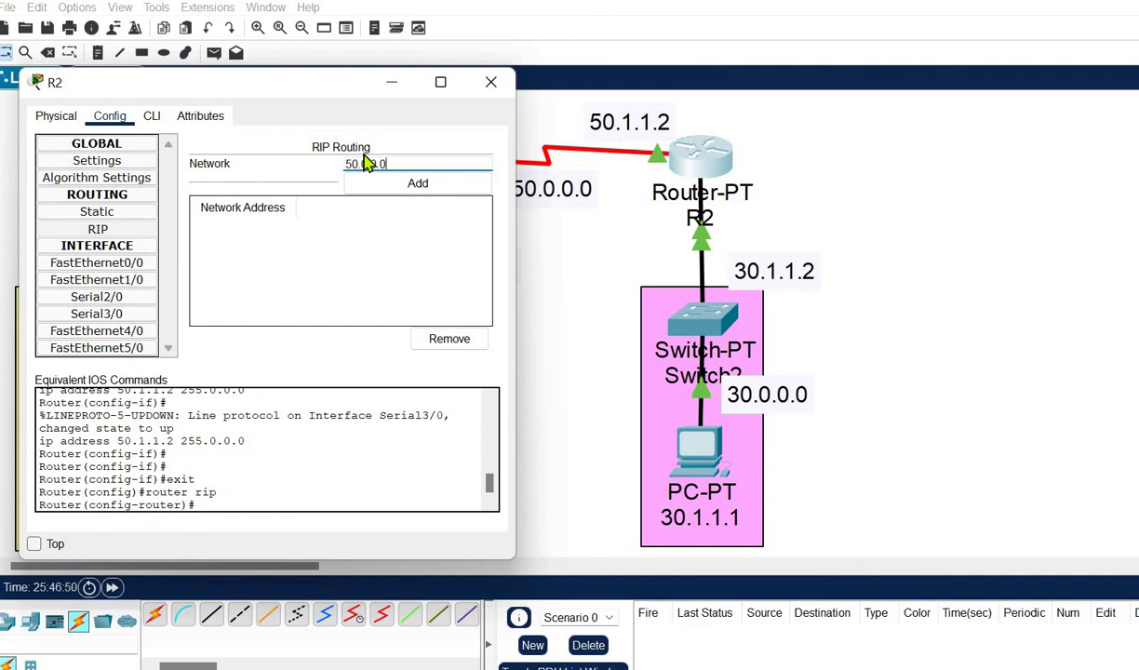
{"action": "left_click", "coordinate": [400, 182]}
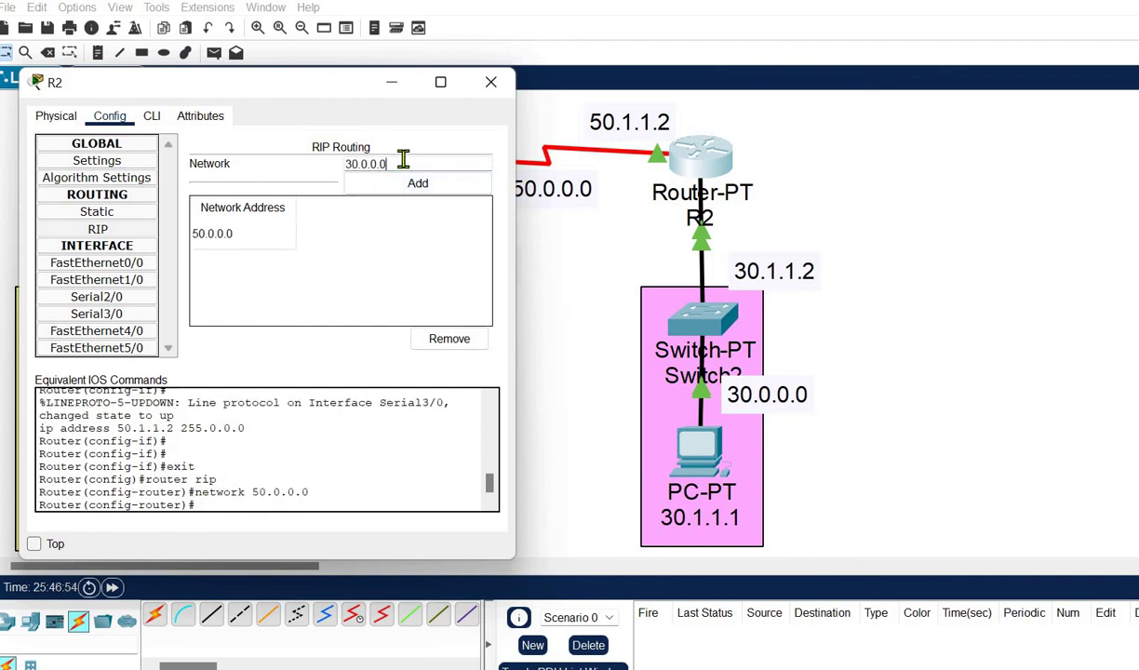
{"action": "left_click", "coordinate": [415, 186]}
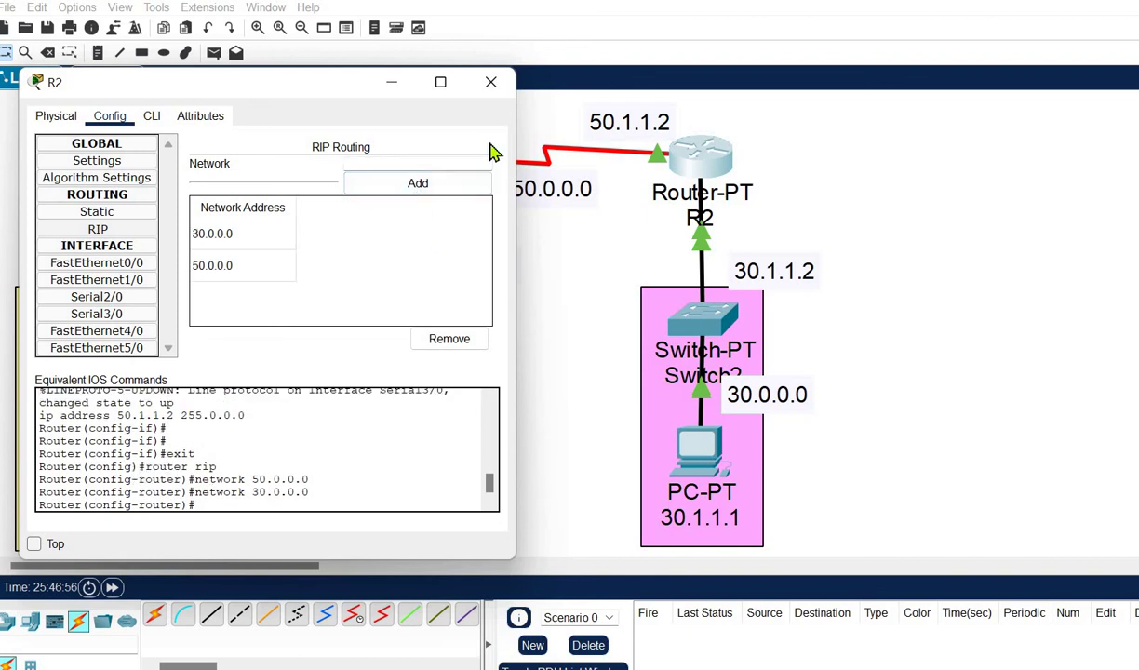
{"action": "left_click", "coordinate": [490, 82]}
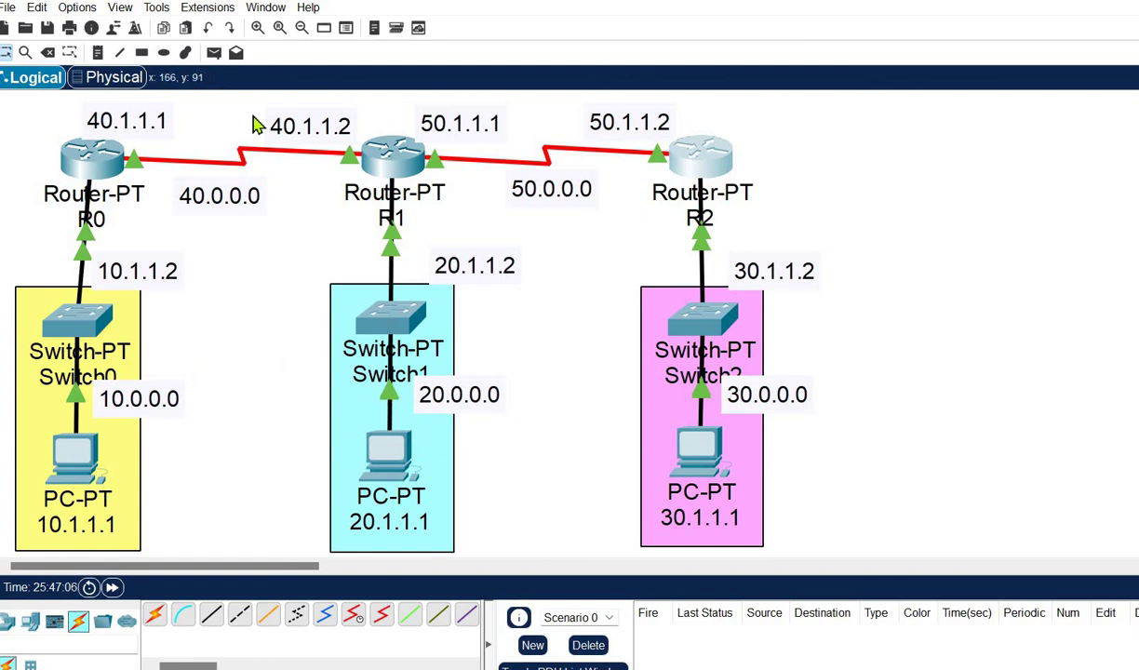
Test connectivity by sending a simple PDU from router R0 to R2 and another from PC 30.1.1.1 to R0
{"action": "left_click", "coordinate": [213, 55]}
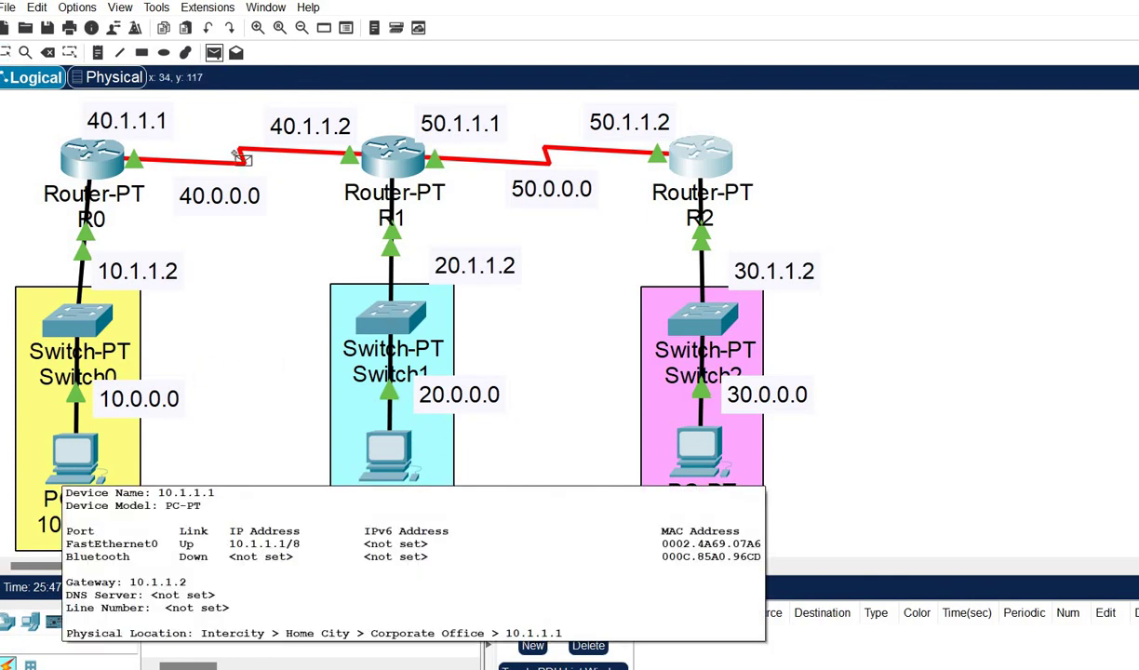
{"action": "left_click", "coordinate": [89, 163]}
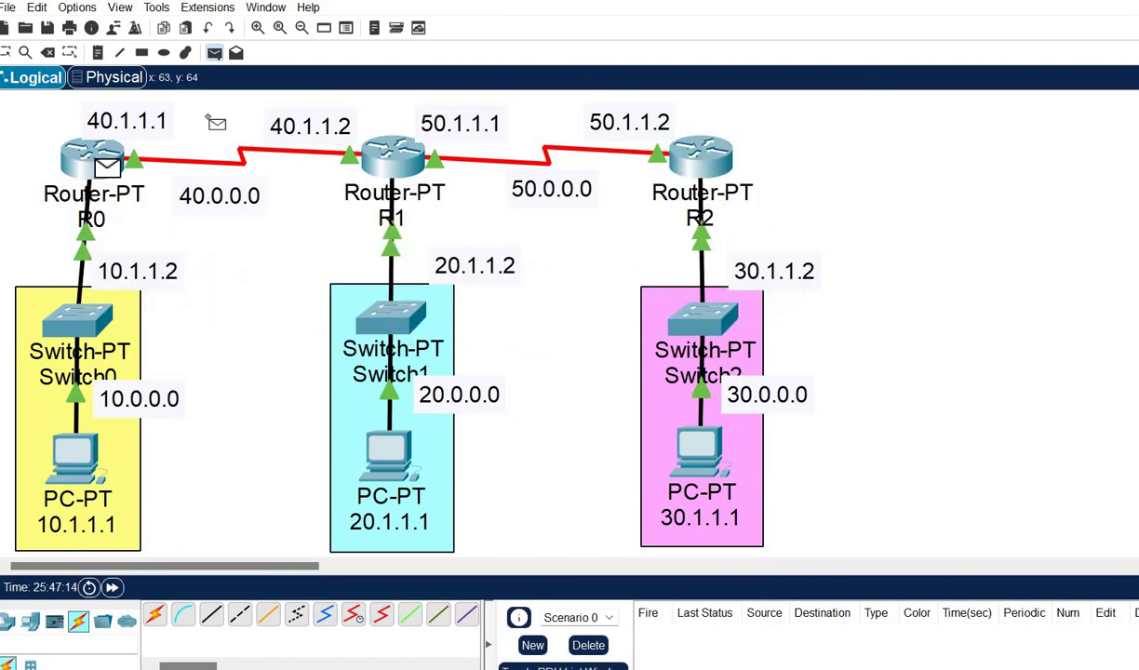
{"action": "left_click", "coordinate": [659, 158]}
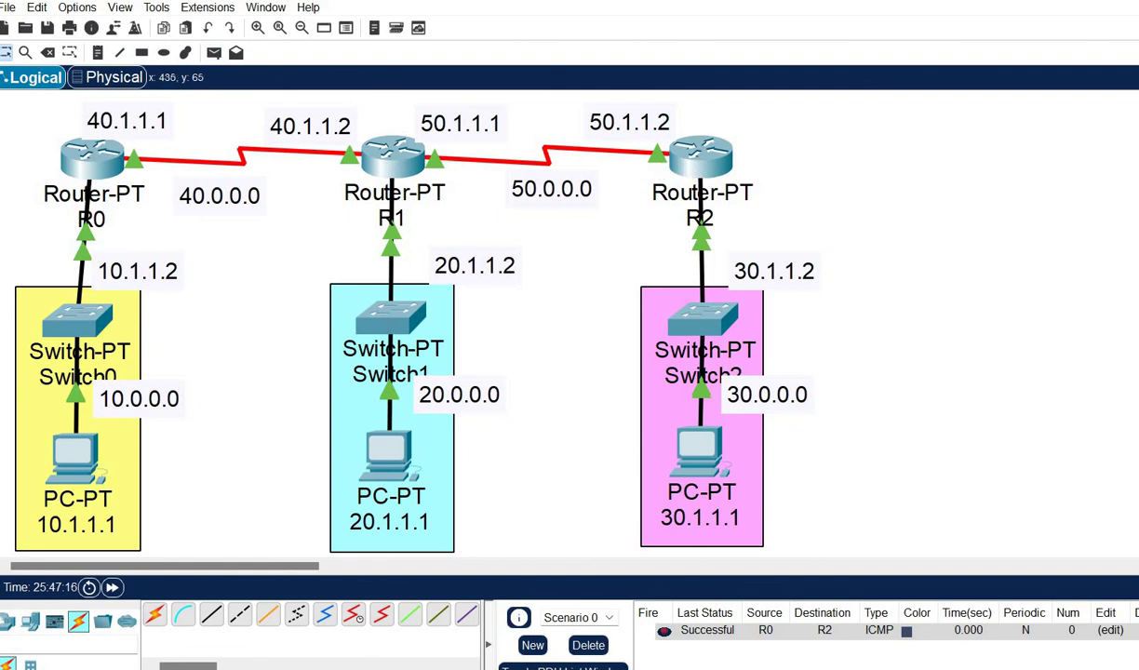
{"action": "left_click", "coordinate": [213, 52]}
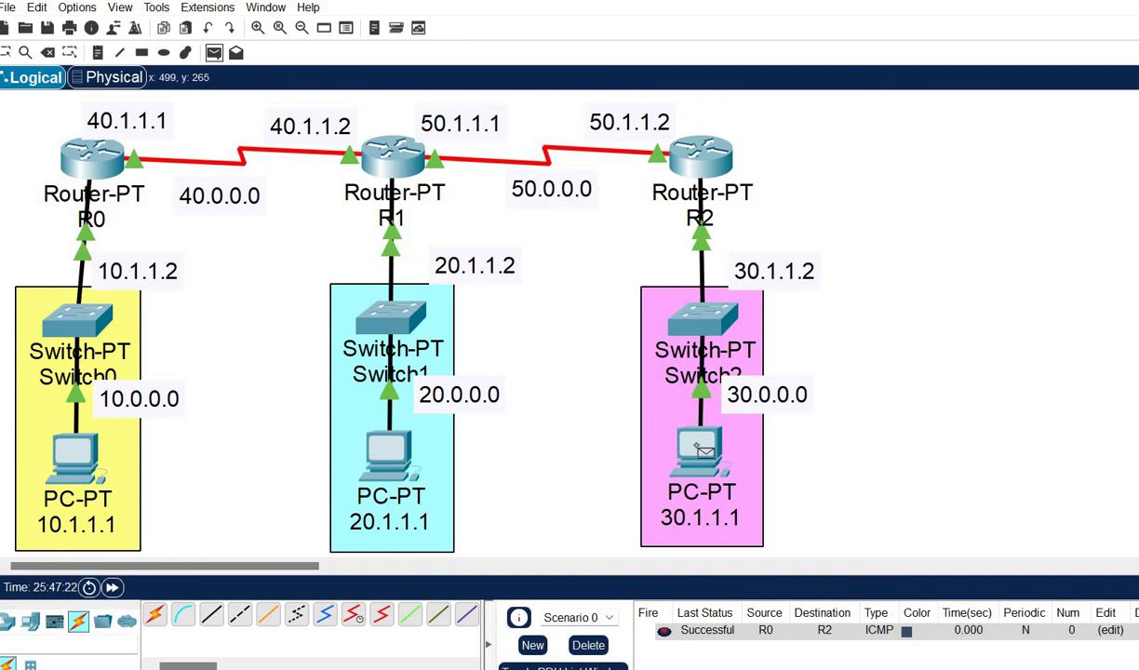
{"action": "mouse_move", "coordinate": [704, 452]}
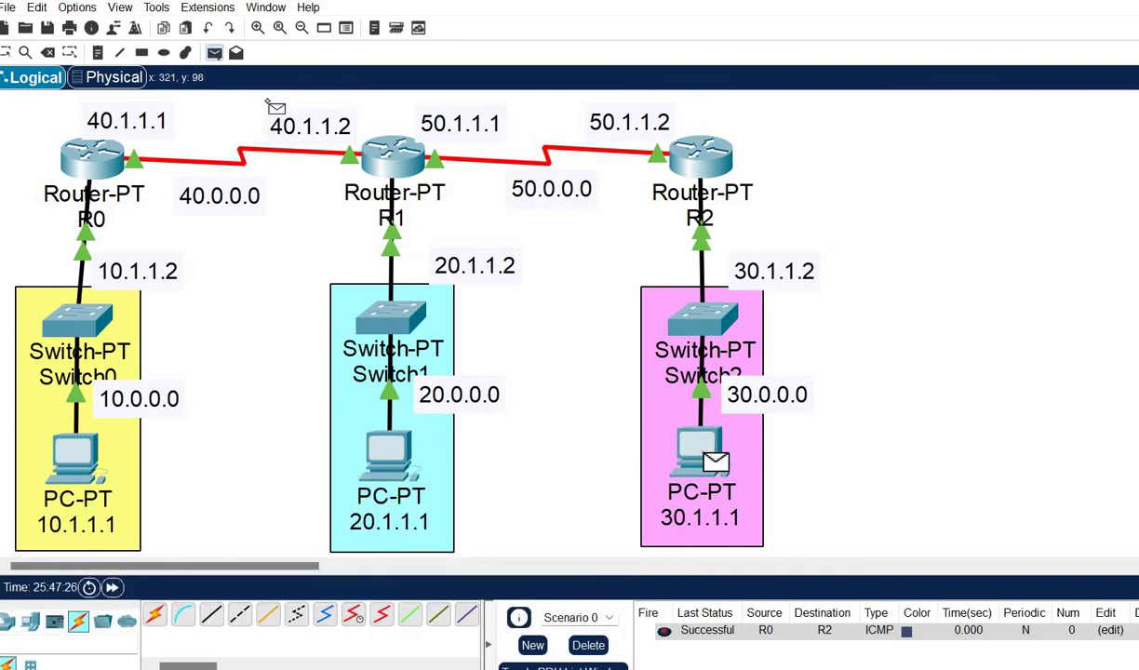
{"action": "left_click", "coordinate": [79, 170]}
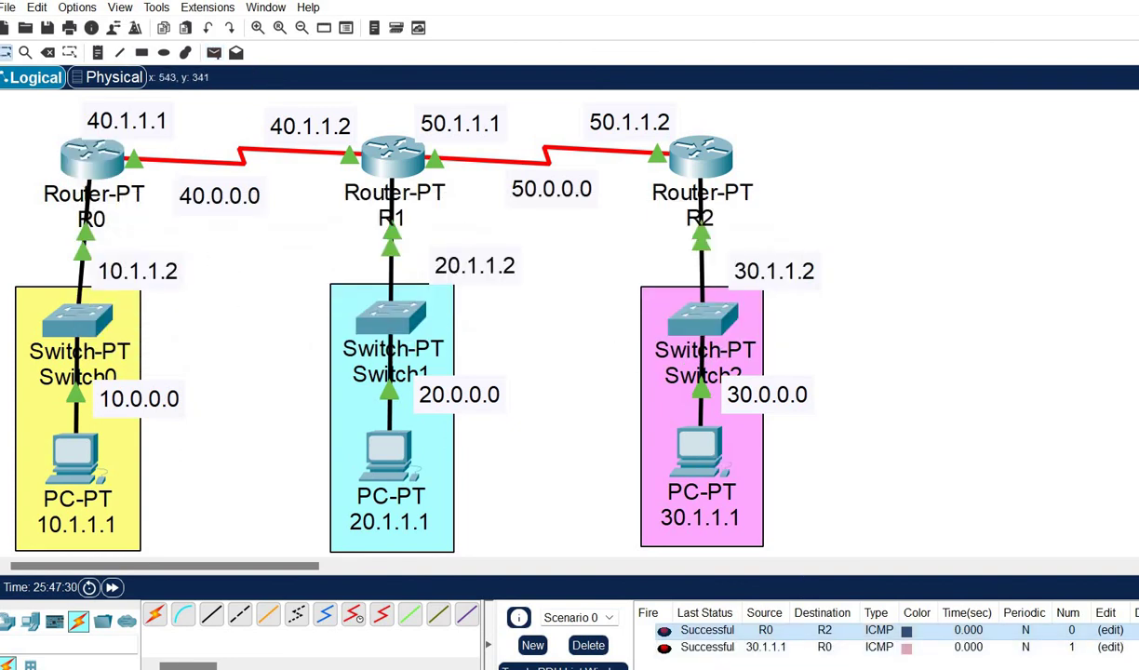
Delete both test PDUs from the scenario and send a simple PDU from PC 10.1.1.1 to PC 30.1.1.1
{"action": "key", "text": "Delete"}
{"action": "key", "text": "Delete"}
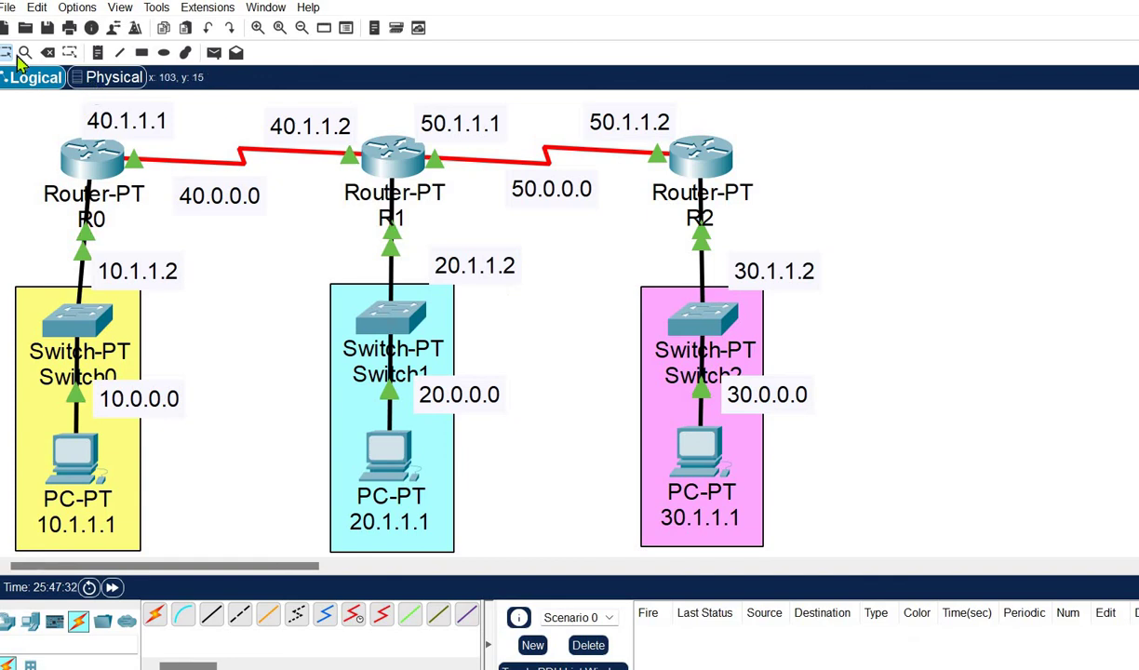
{"action": "left_click", "coordinate": [213, 54]}
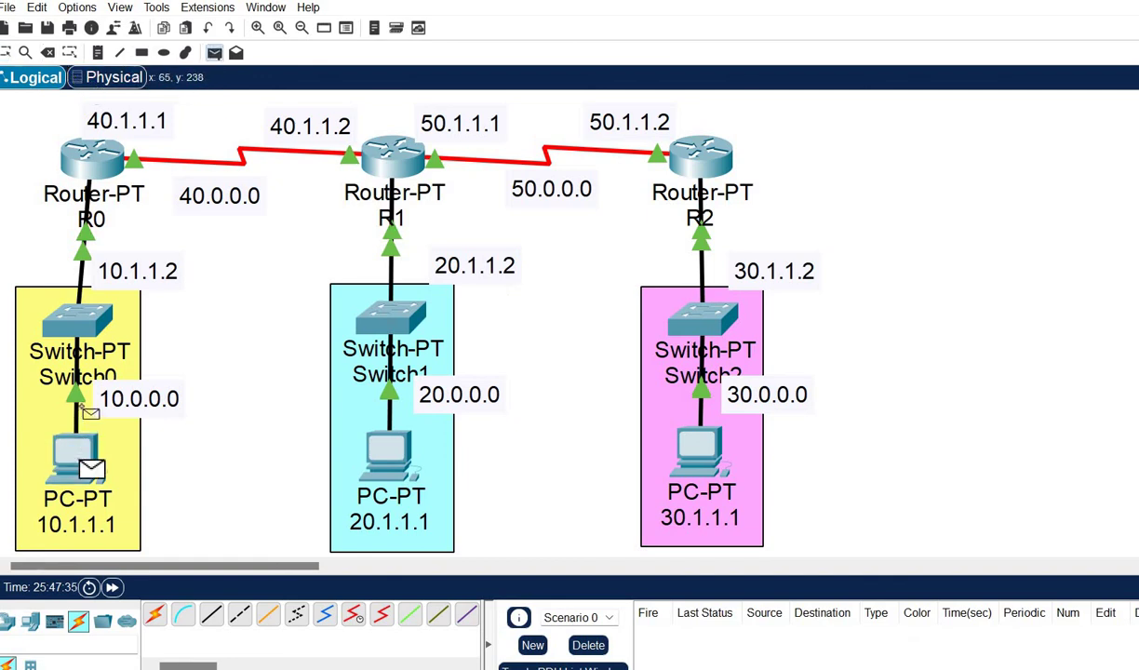
{"action": "left_click", "coordinate": [696, 445]}
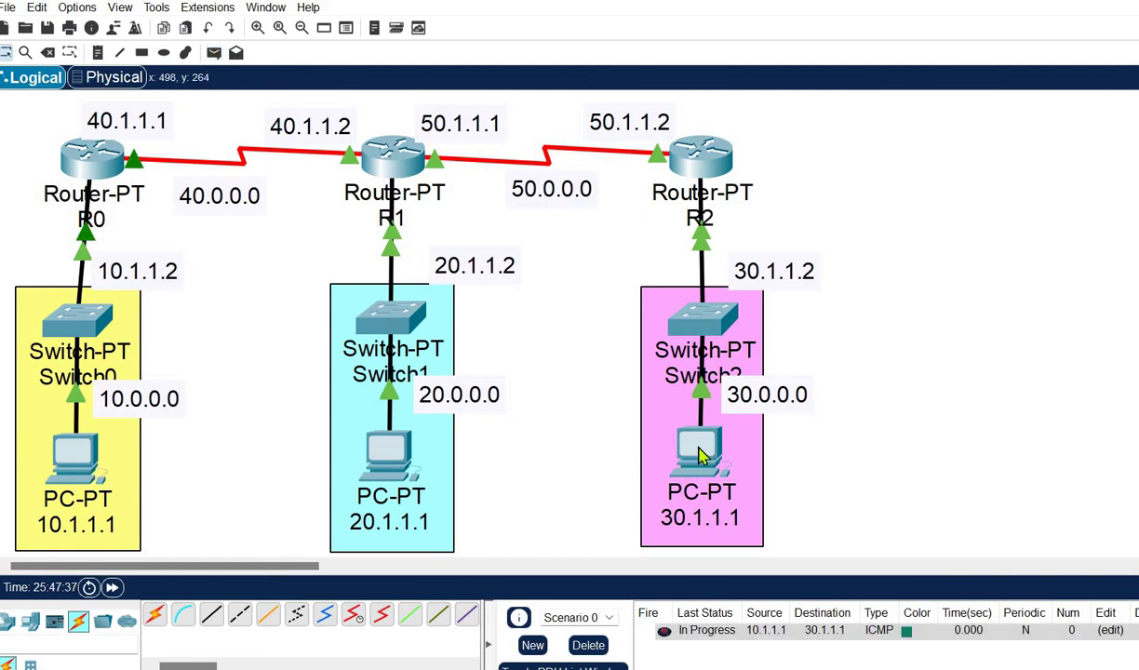